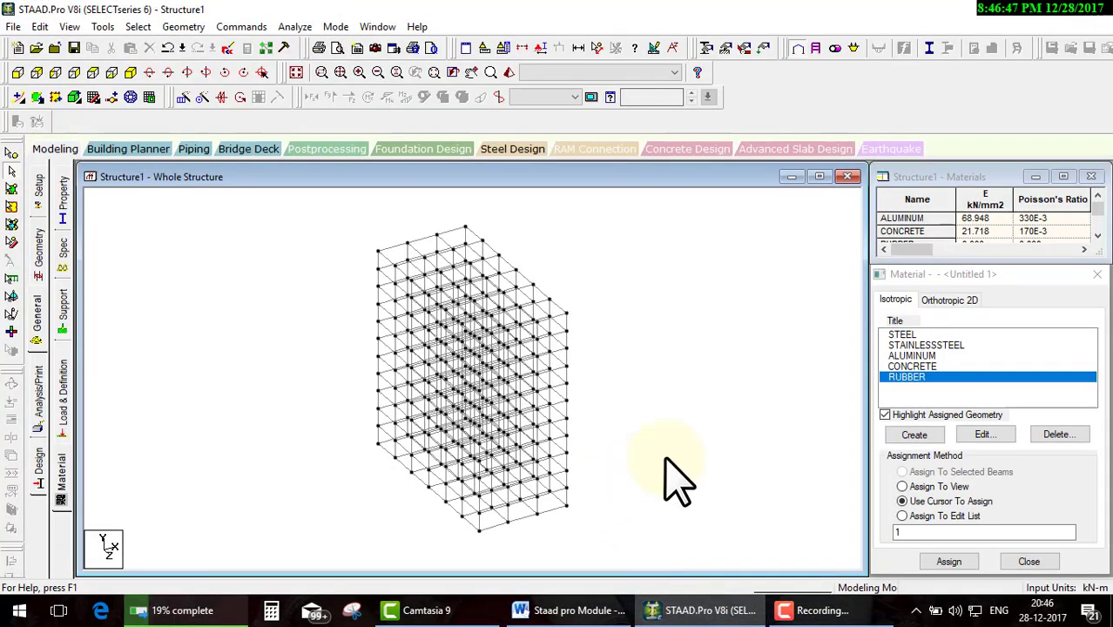
- Zoom in on the top-left corner of the 3D frame until its top beams are clearly visible
middle_click_drag(439, 235, 459, 315)
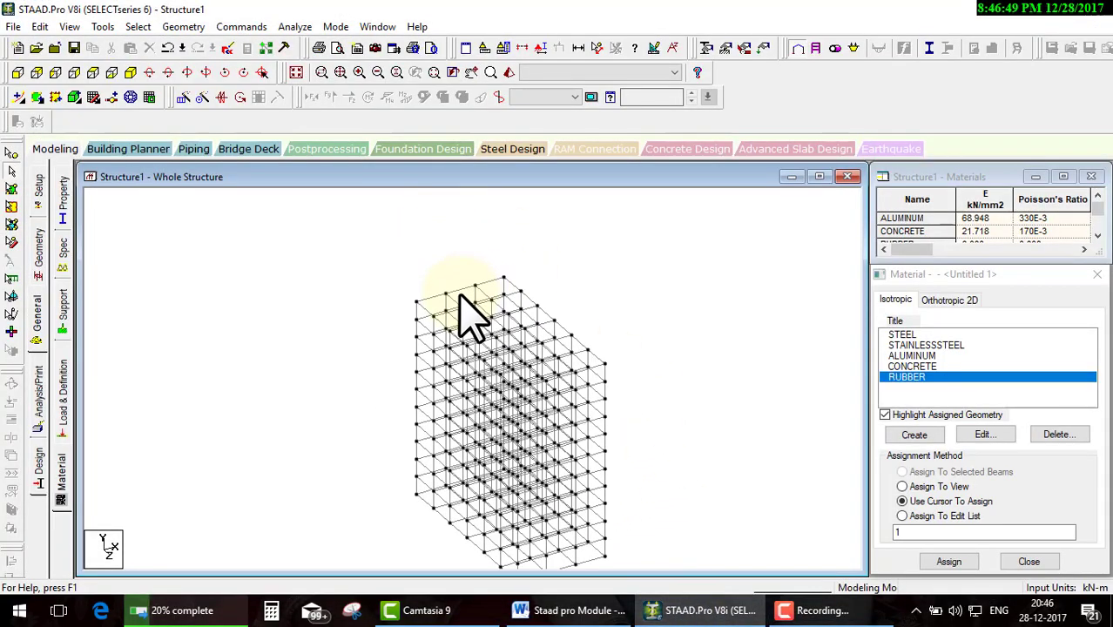
scroll(462, 315, "up", 1)
scroll(462, 299, "up", 1)
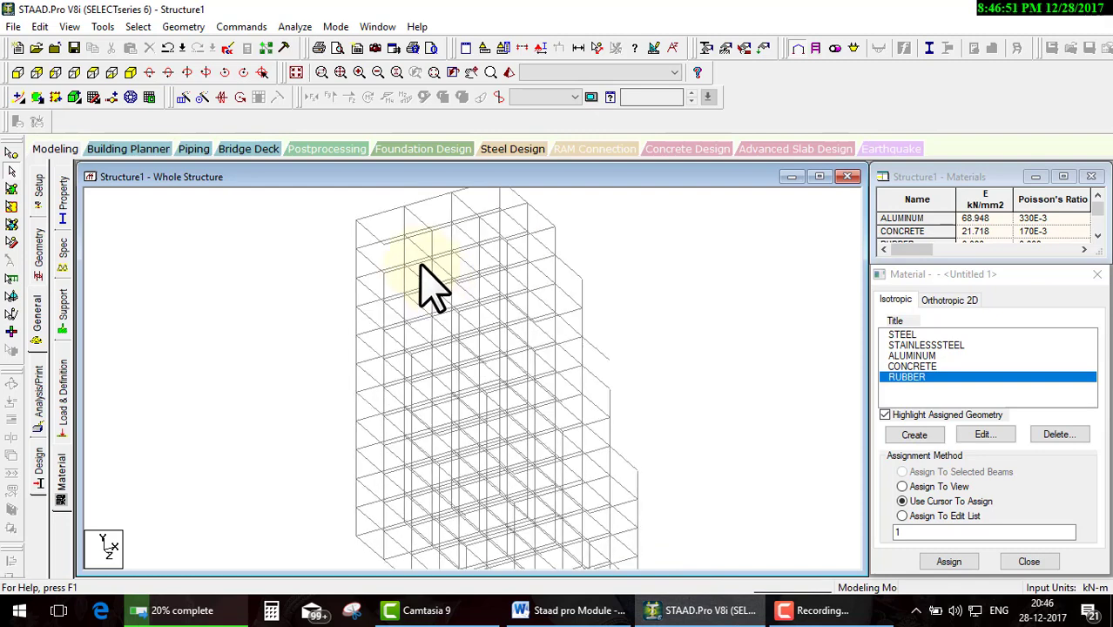
- Open the top-left beam alone in a new view
left_click(379, 214)
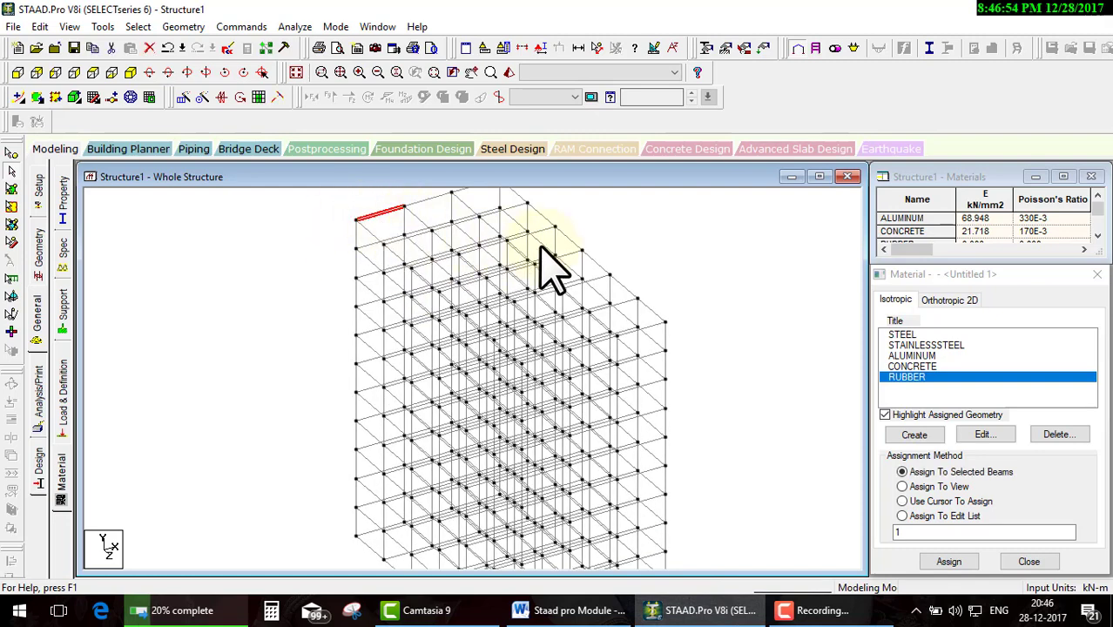
right_click(376, 219)
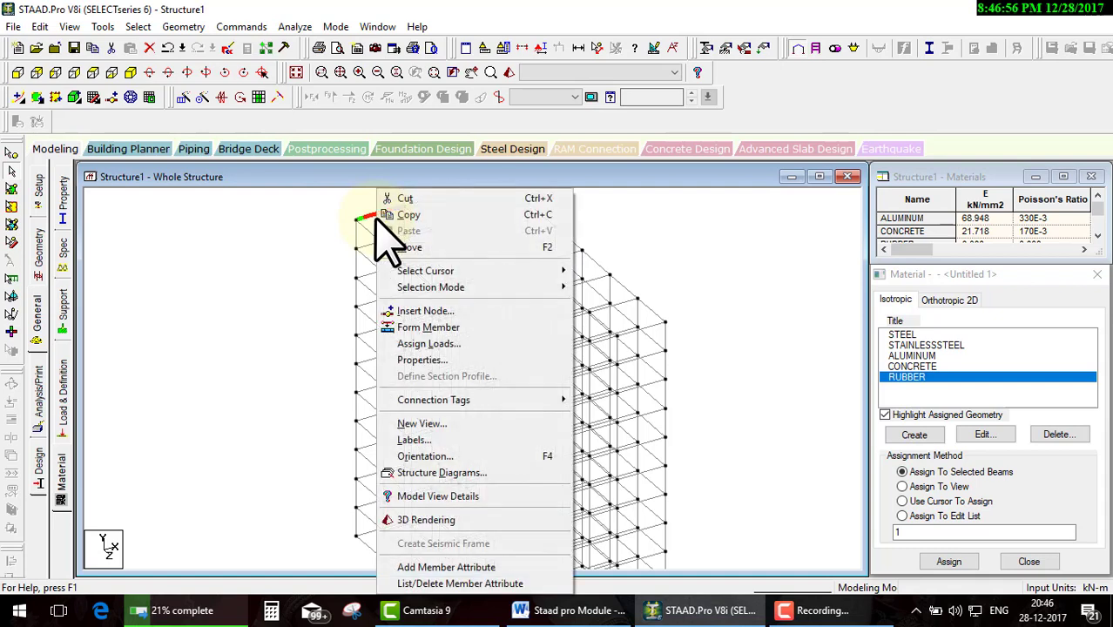
left_click(427, 425)
left_click(667, 284)
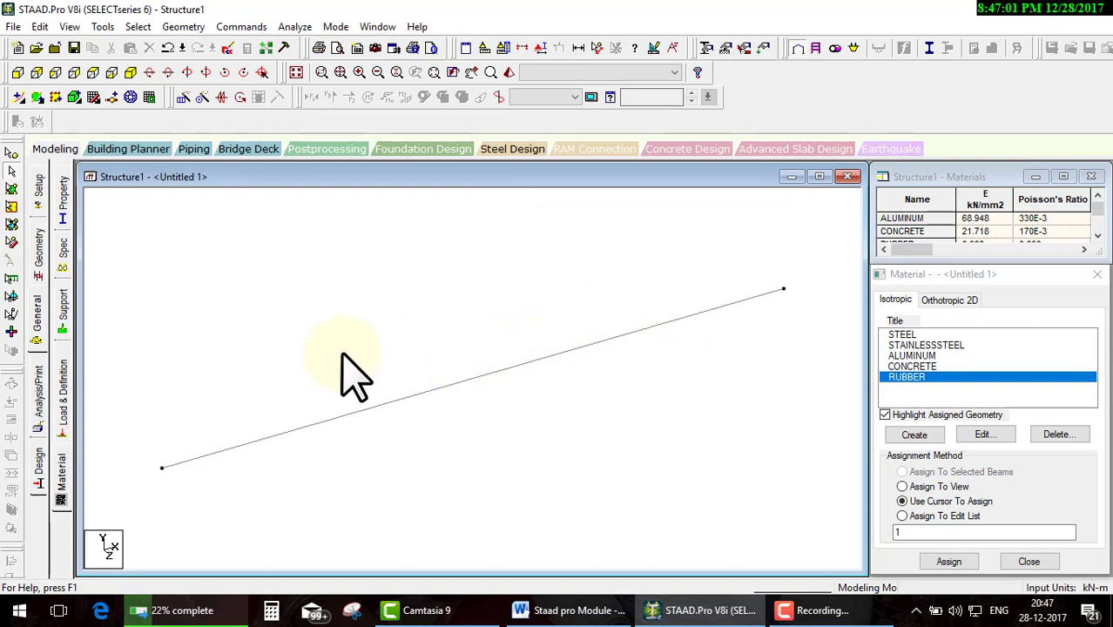
- Show the beam in Front View and close the Materials table and Material dialog
left_click(17, 73)
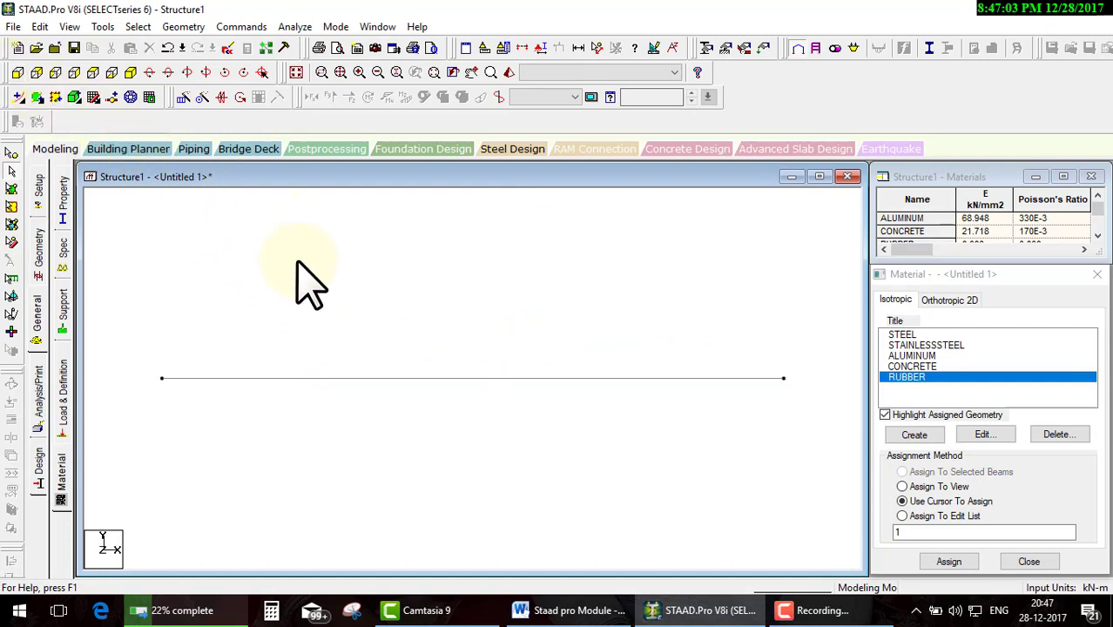
left_click(193, 187)
left_click(63, 390)
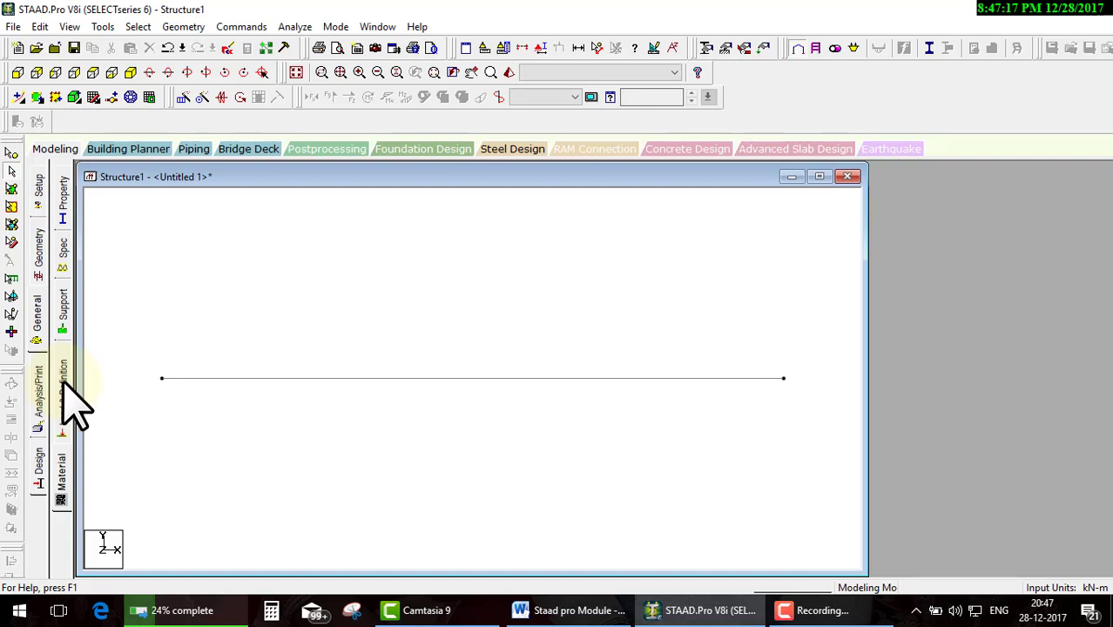
- Show the Load & Definition panel with Definitions, Load Cases Details and Load Envelopes
left_click(67, 391)
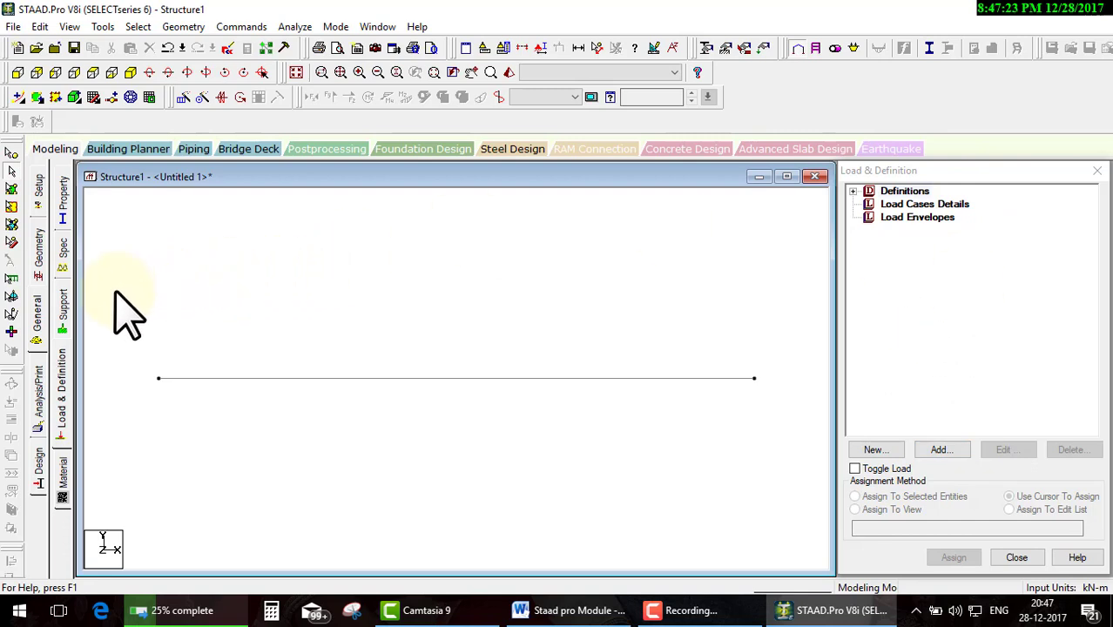
mouse_move(68, 392)
left_mouse_down()
mouse_move(743, 227)
mouse_move(841, 226)
left_mouse_up()
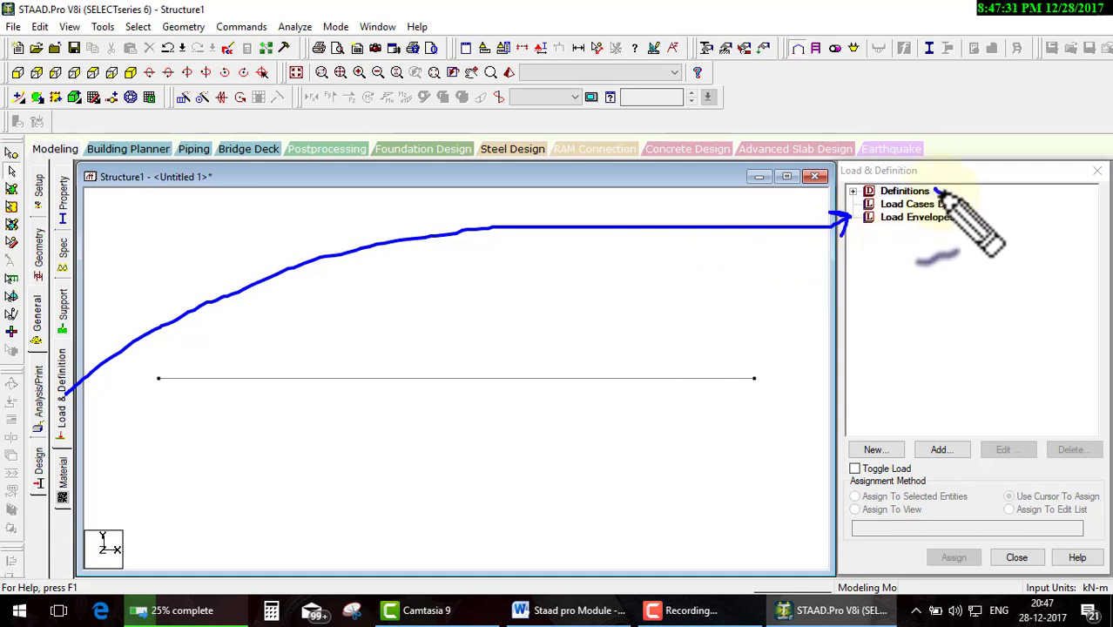
left_click_drag(935, 192, 991, 160)
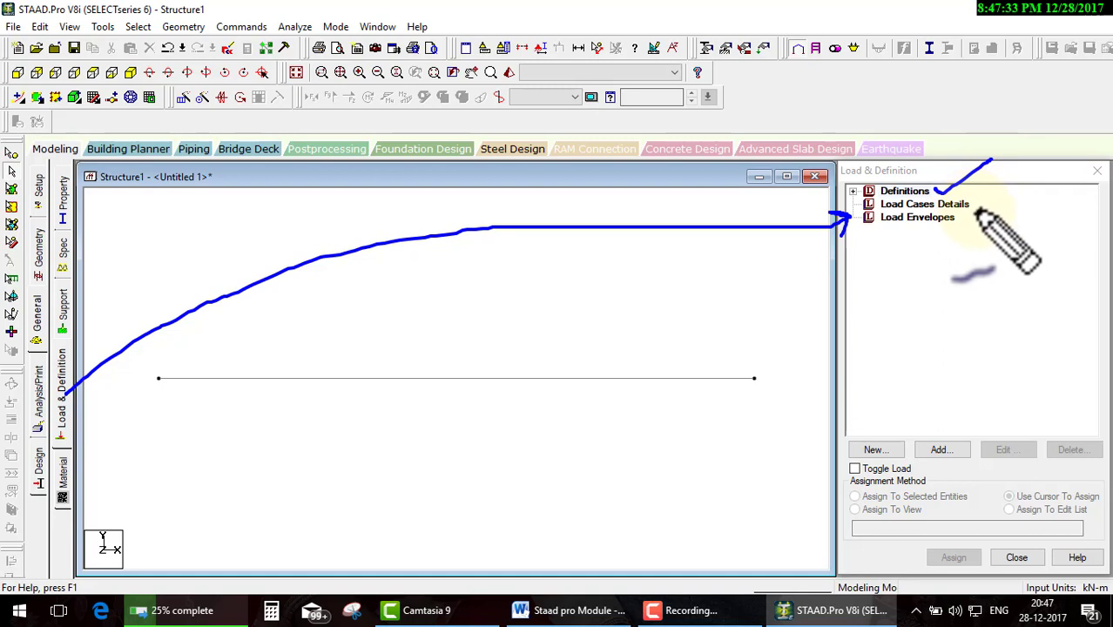
left_click_drag(972, 205, 1023, 180)
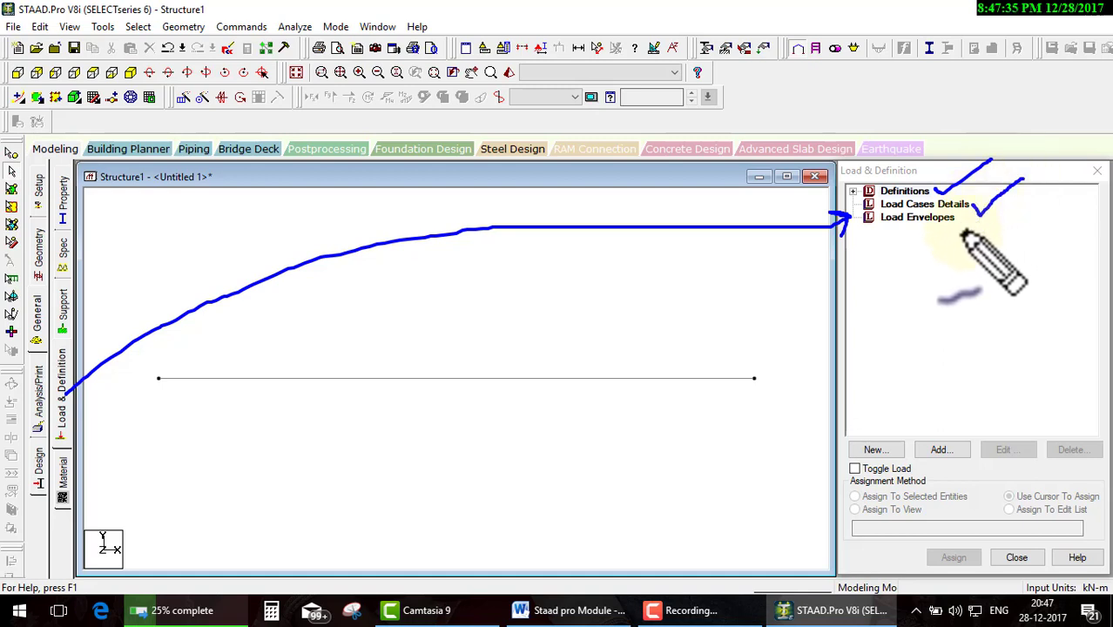
left_click_drag(958, 223, 1002, 218)
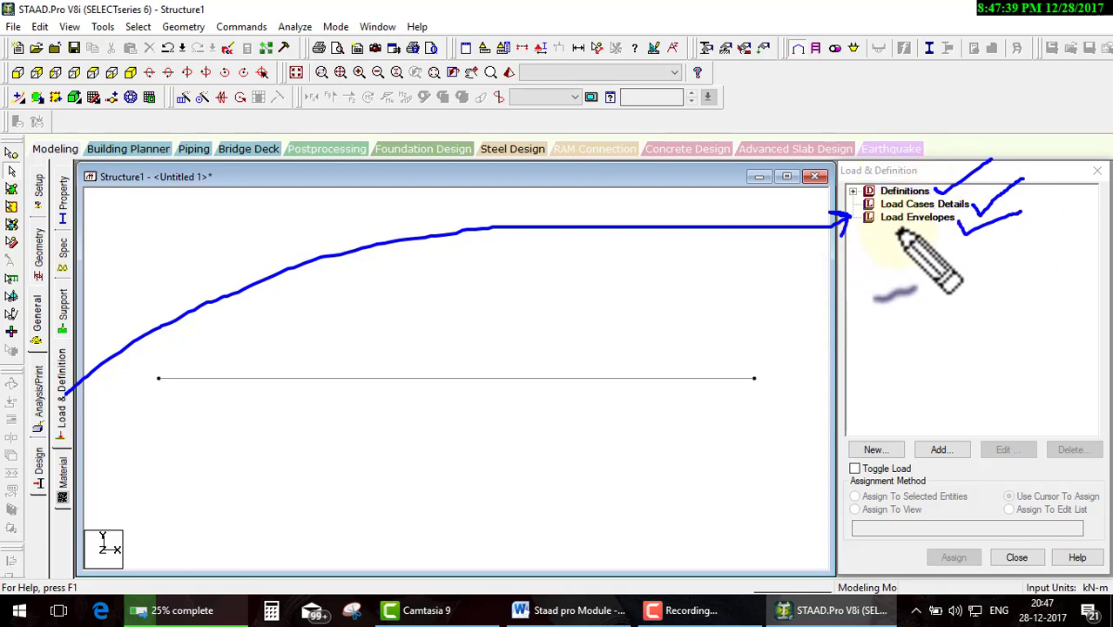
left_click_drag(858, 207, 733, 209)
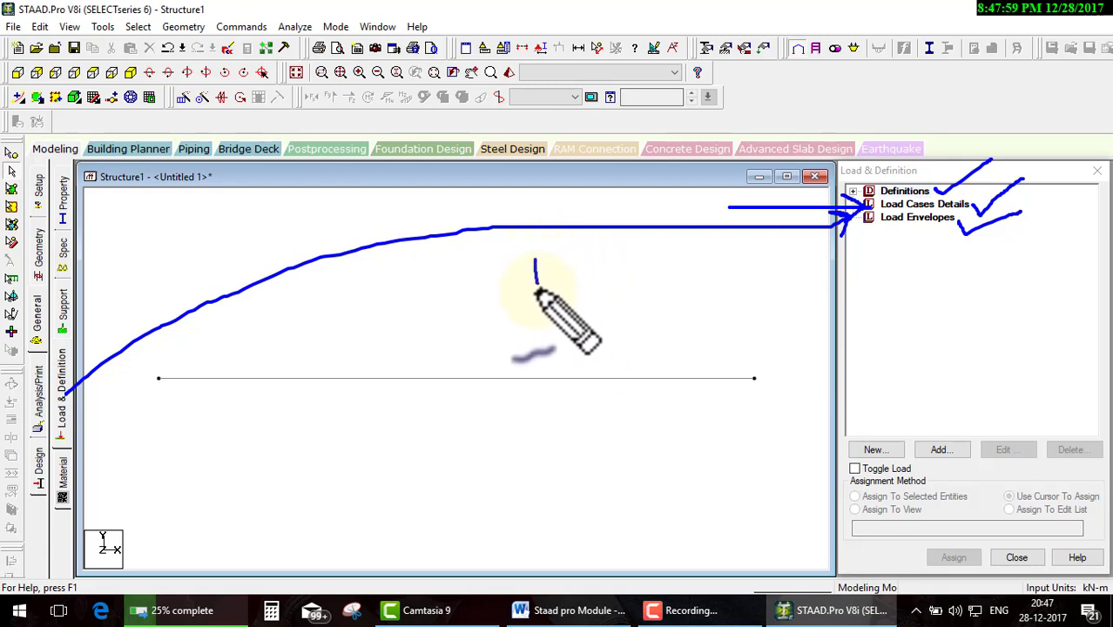
mouse_move(538, 296)
left_mouse_down()
mouse_move(537, 264)
mouse_move(538, 296)
left_mouse_up()
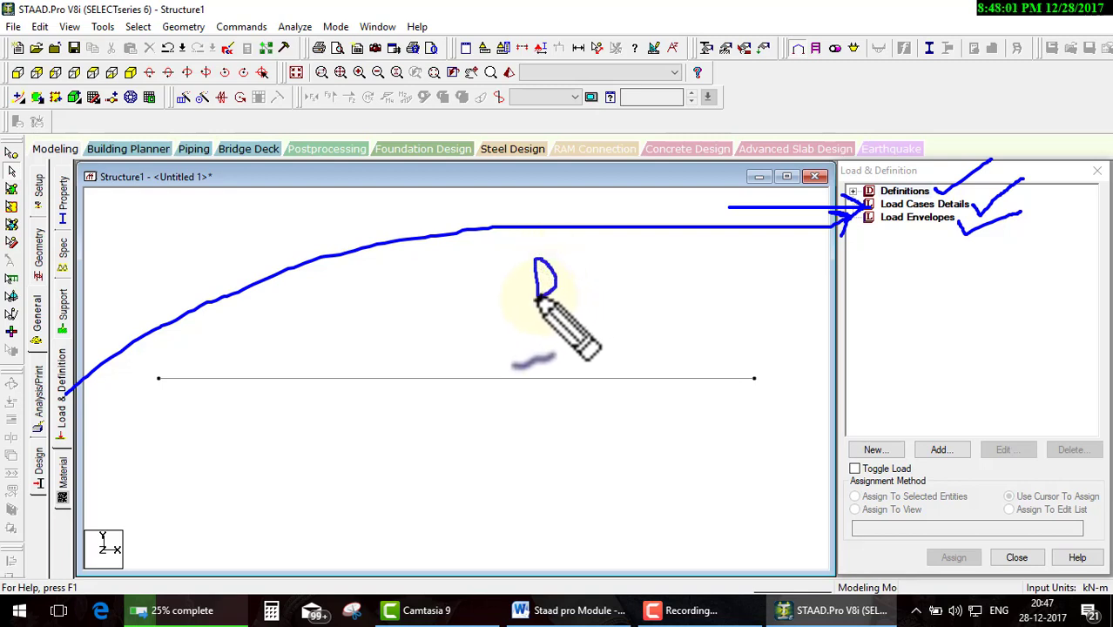
left_click_drag(595, 259, 619, 302)
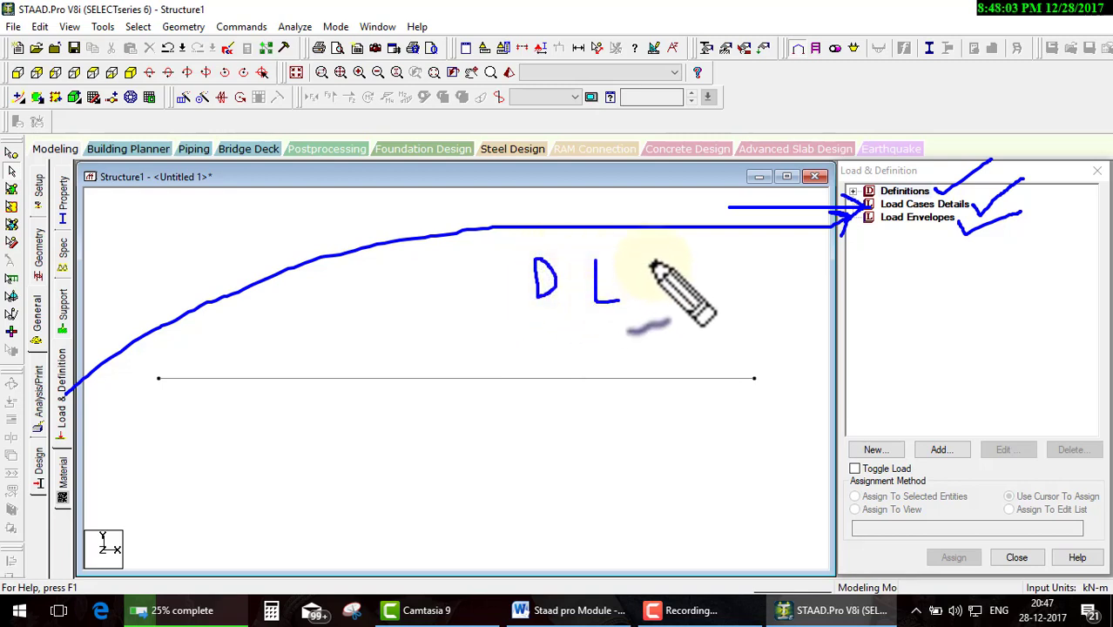
mouse_move(652, 261)
left_mouse_down()
mouse_move(651, 302)
mouse_move(676, 300)
mouse_move(700, 261)
mouse_move(723, 272)
mouse_move(752, 260)
mouse_move(722, 298)
left_mouse_up()
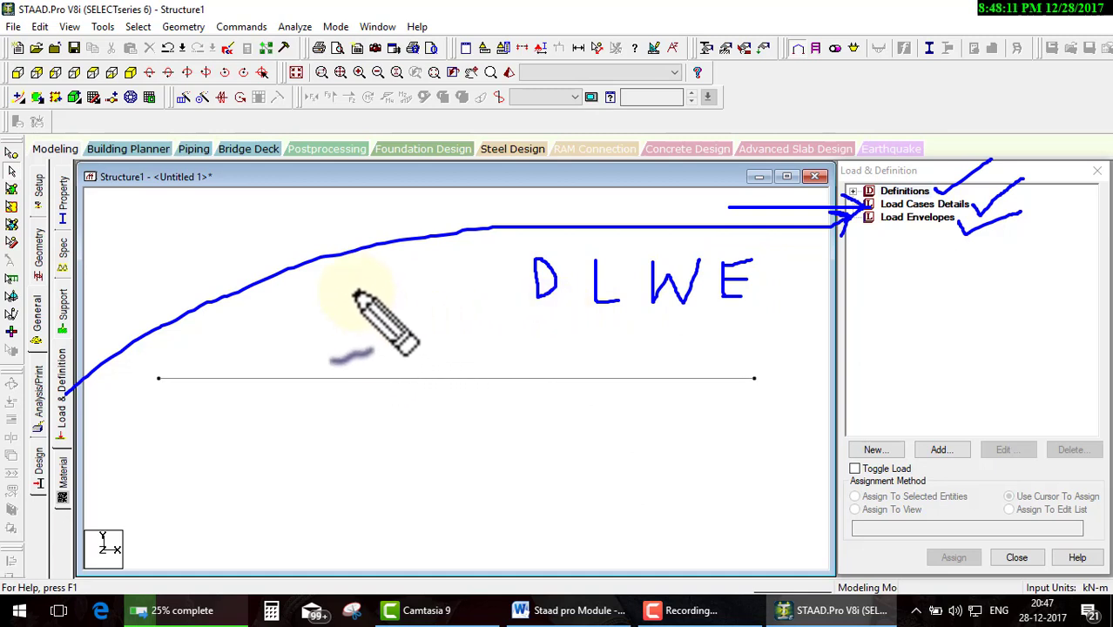
mouse_move(355, 287)
left_mouse_down()
mouse_move(357, 376)
mouse_move(392, 337)
left_mouse_up()
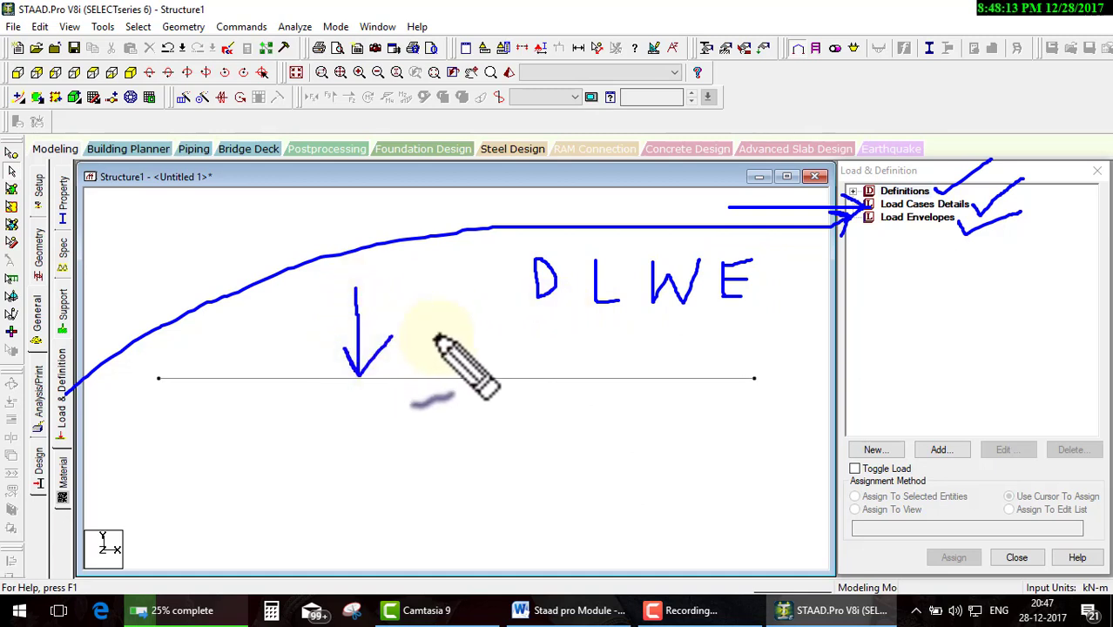
mouse_move(451, 370)
left_mouse_down()
mouse_move(486, 364)
mouse_move(504, 375)
mouse_move(569, 325)
mouse_move(599, 378)
mouse_move(594, 355)
mouse_move(745, 290)
mouse_move(703, 385)
mouse_move(571, 380)
left_mouse_up()
left_click_drag(351, 417, 538, 300)
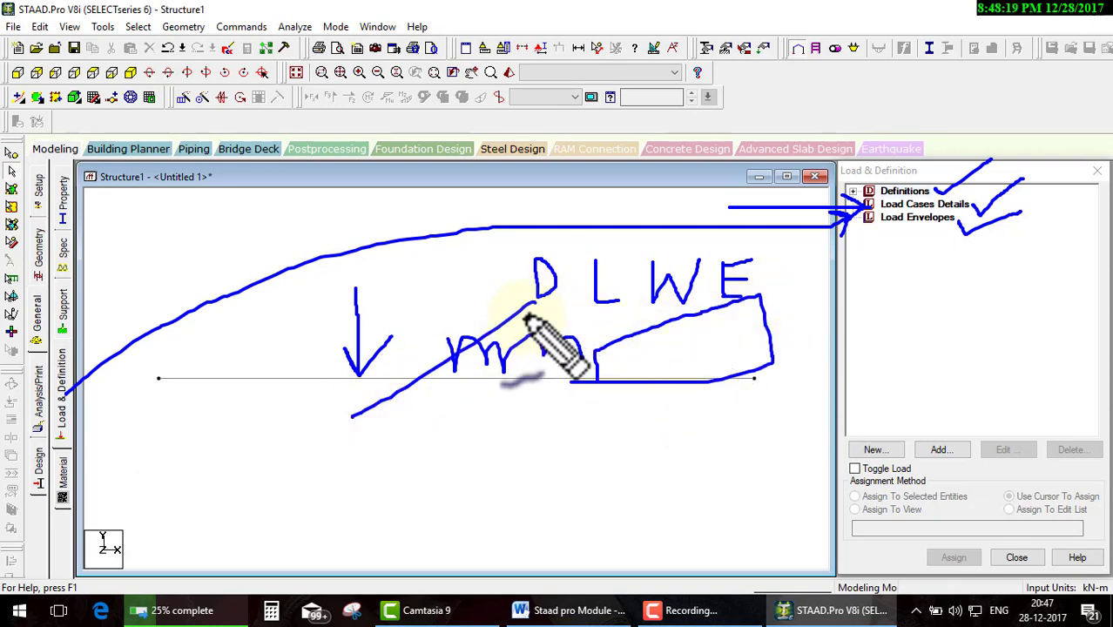
mouse_move(455, 446)
left_mouse_down()
mouse_move(536, 301)
mouse_move(570, 436)
left_mouse_up()
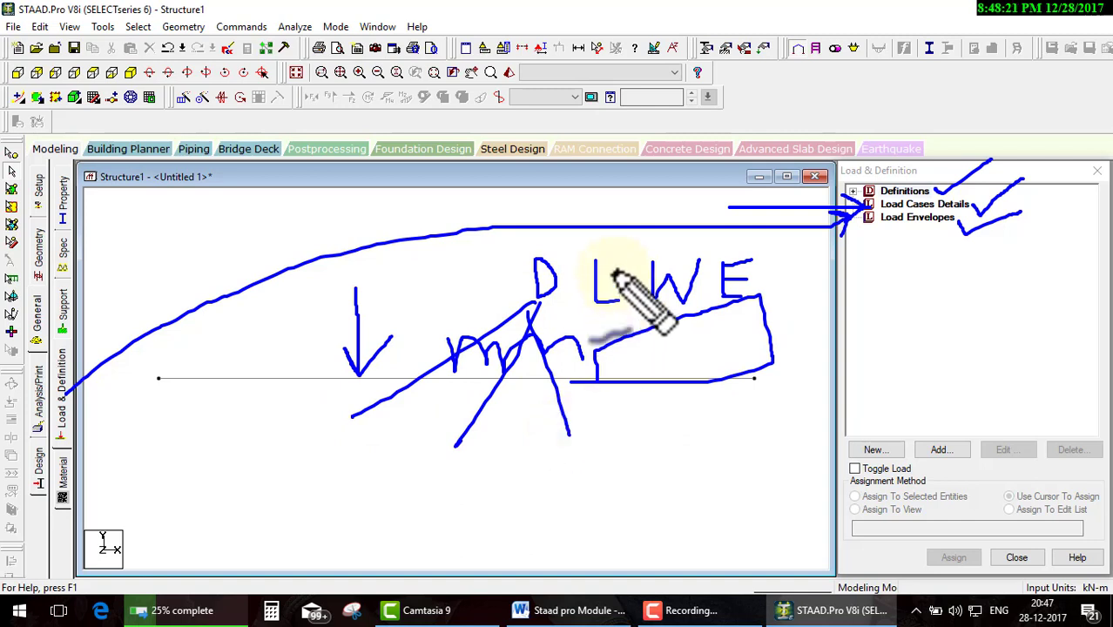
left_click_drag(614, 274, 766, 110)
left_click_drag(633, 252, 692, 61)
left_click_drag(644, 91, 621, 222)
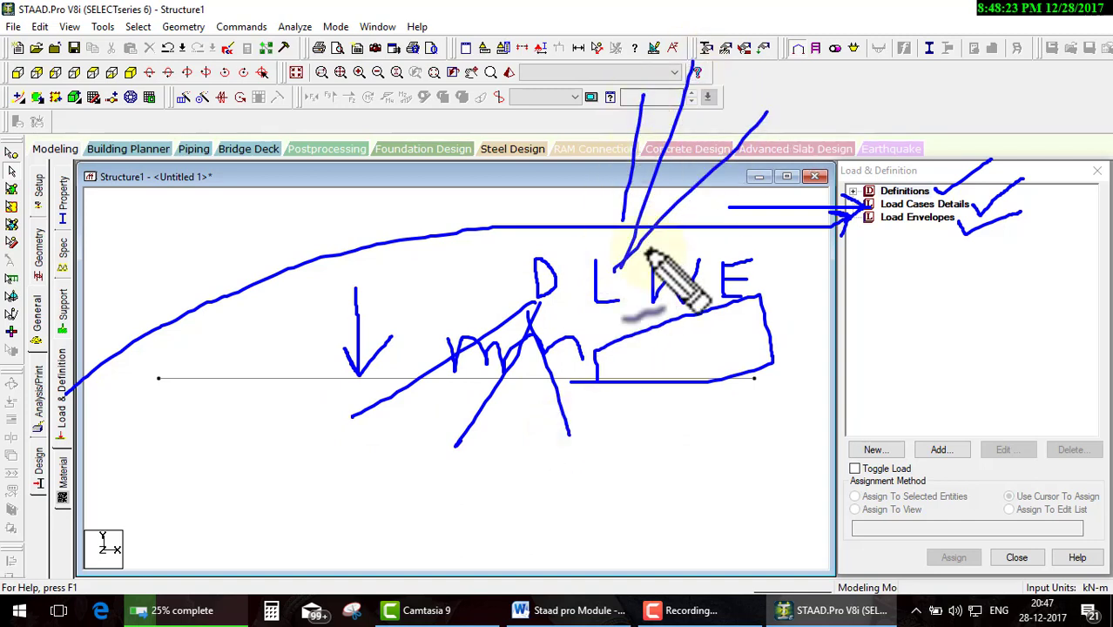
left_click_drag(671, 296, 670, 418)
left_click_drag(649, 297, 625, 427)
left_click_drag(684, 292, 700, 425)
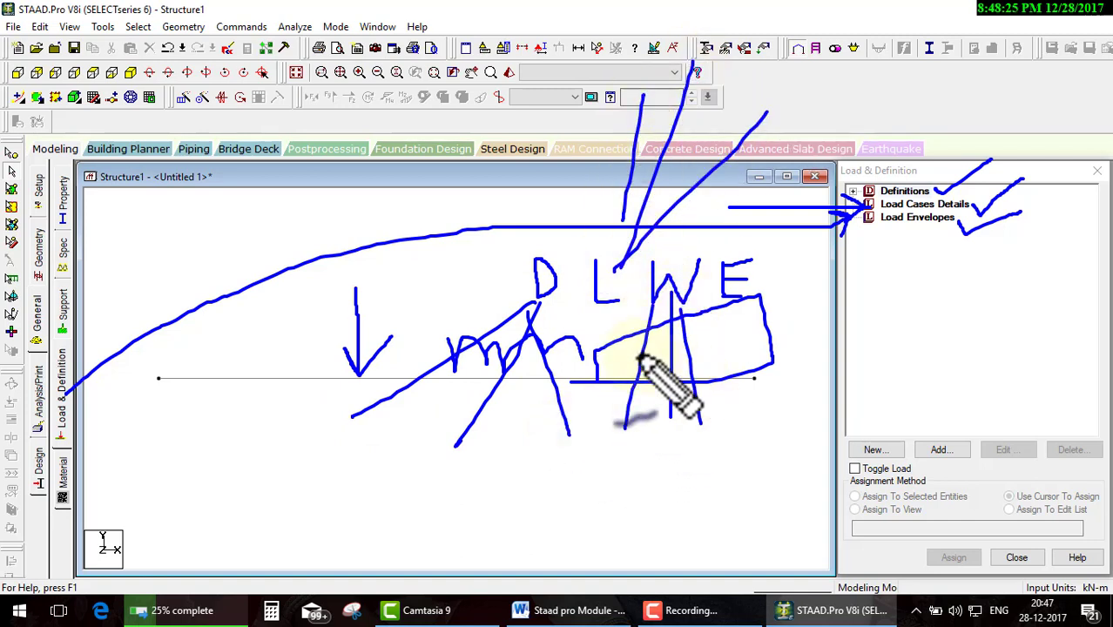
mouse_move(705, 335)
left_mouse_down()
mouse_move(529, 314)
mouse_move(757, 300)
mouse_move(475, 252)
left_mouse_up()
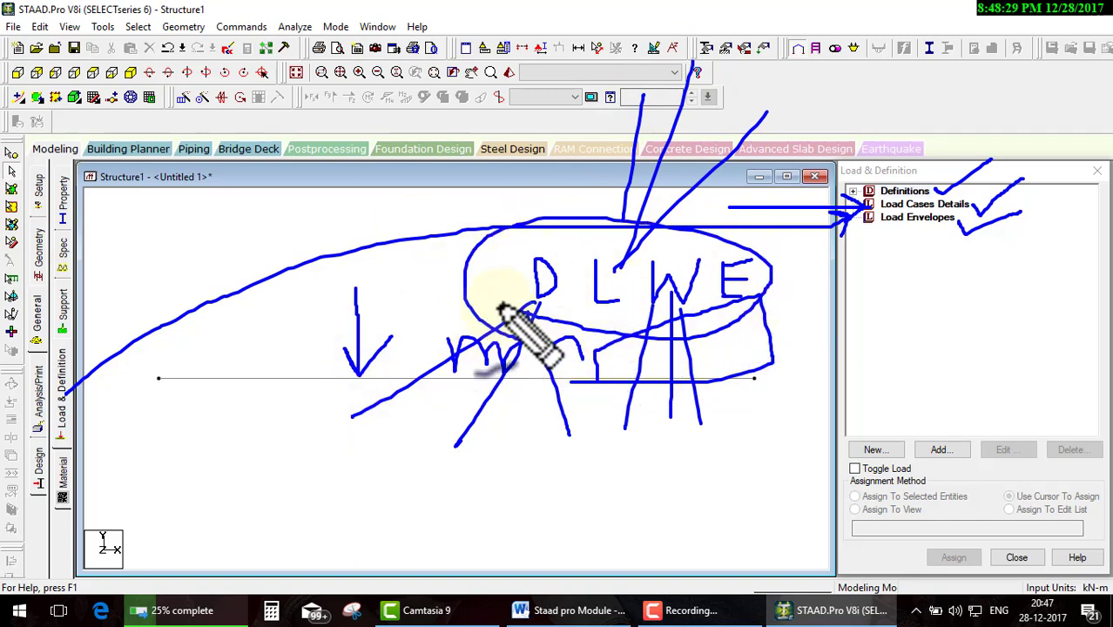
key("e")
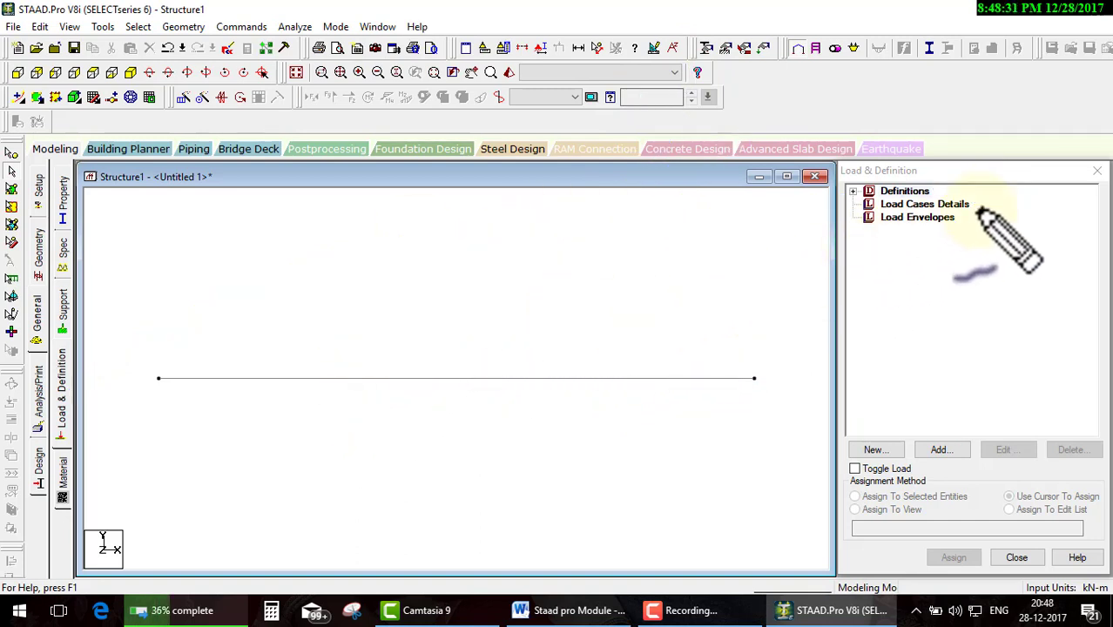
- Select Load Cases Details in the Load & Definition tree
mouse_move(482, 241)
left_mouse_down()
mouse_move(487, 303)
mouse_move(507, 271)
mouse_move(547, 274)
mouse_move(532, 331)
left_mouse_up()
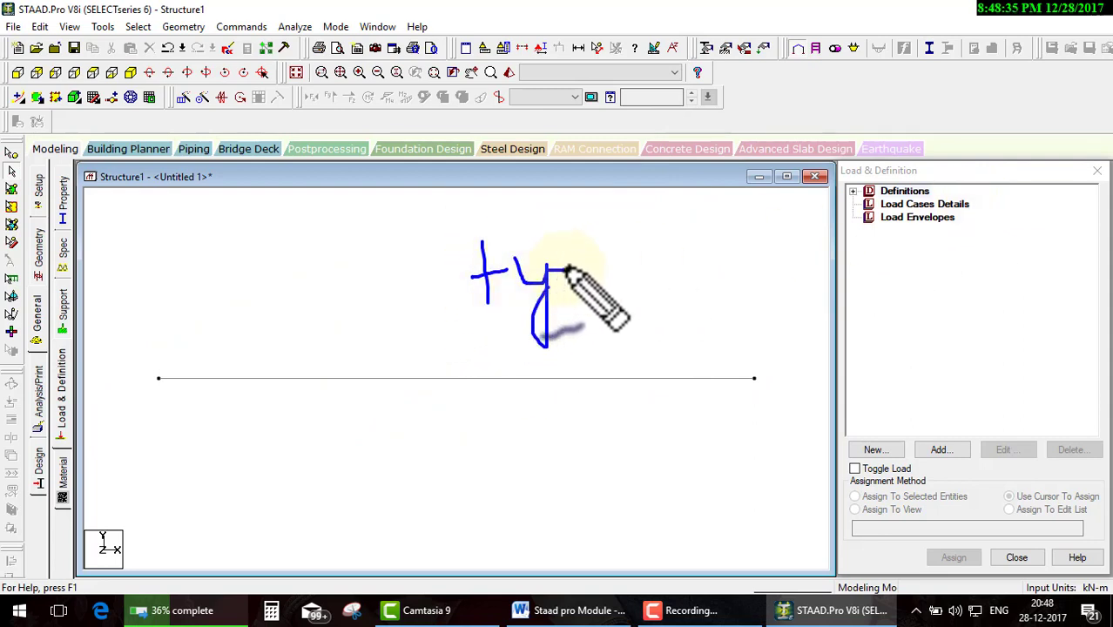
left_click_drag(547, 270, 571, 270)
mouse_move(571, 335)
left_mouse_down()
mouse_move(572, 258)
mouse_move(570, 286)
mouse_move(644, 275)
mouse_move(849, 196)
mouse_move(835, 213)
left_mouse_up()
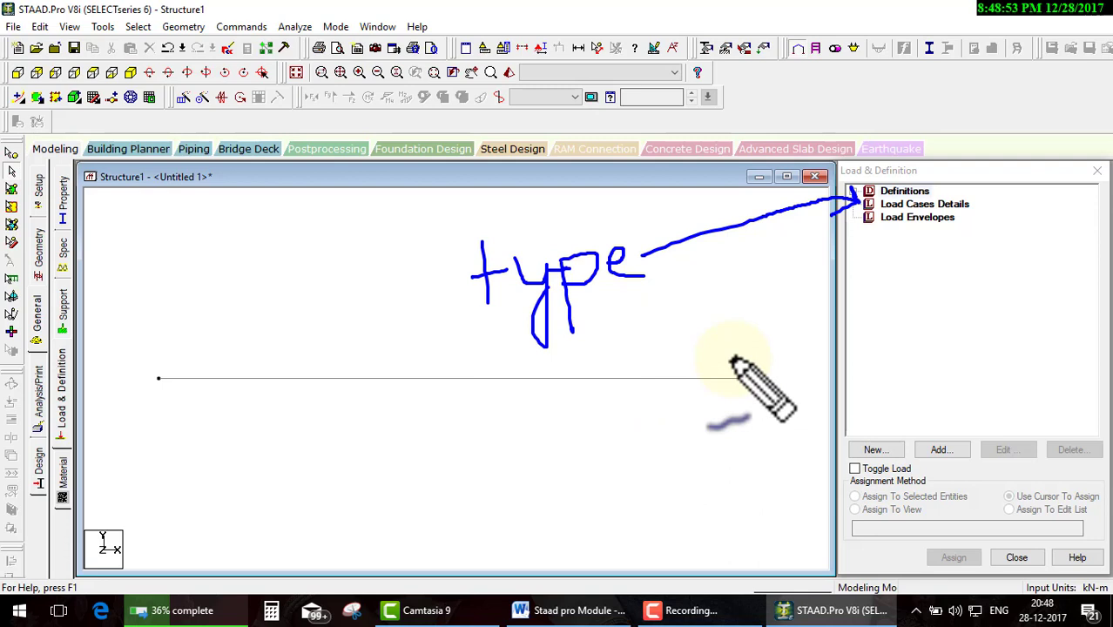
left_click(895, 208)
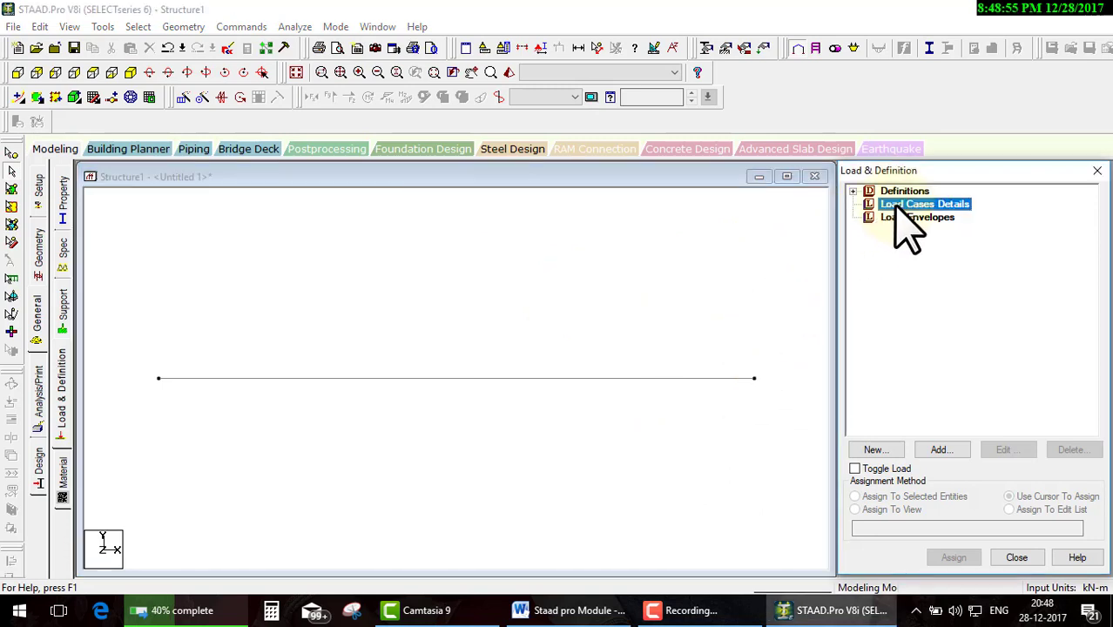
- Start a new Primary load case, prefilled as Number 1, title LOAD CASE 1, loading type None
left_click(942, 451)
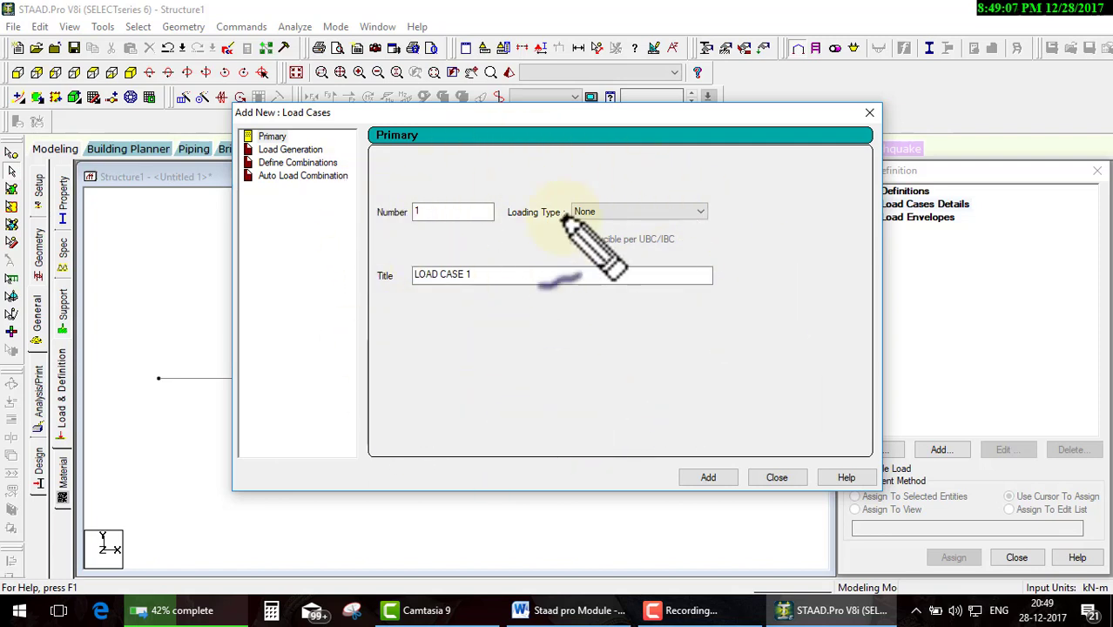
mouse_move(289, 135)
left_mouse_down()
mouse_move(485, 202)
mouse_move(514, 144)
left_mouse_up()
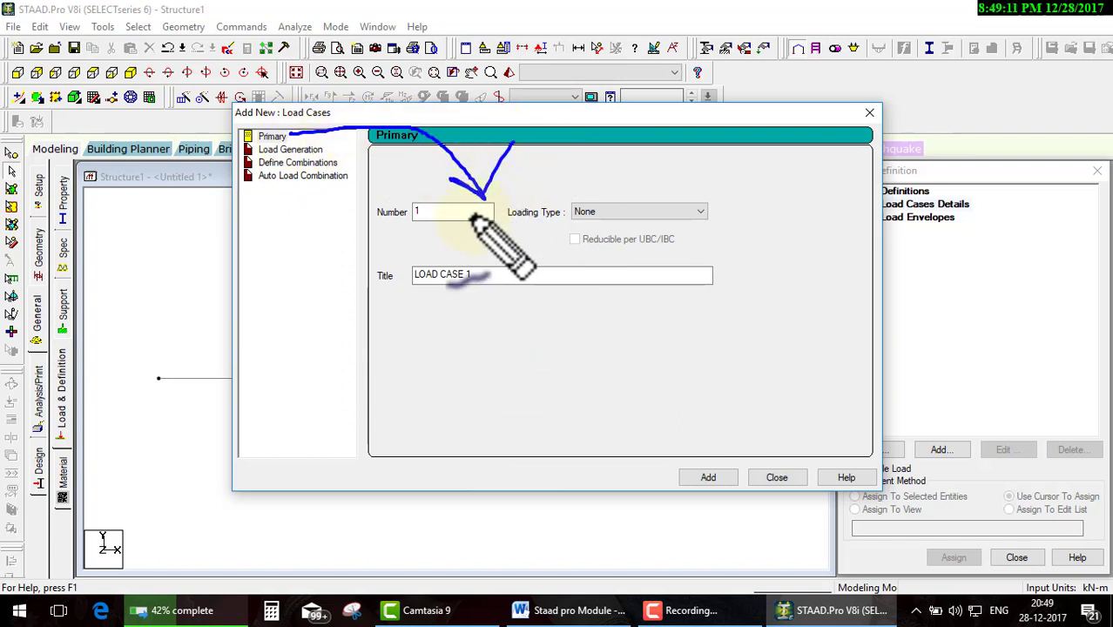
mouse_move(323, 149)
left_mouse_down()
mouse_move(355, 270)
mouse_move(345, 329)
mouse_move(305, 338)
mouse_move(334, 329)
left_mouse_up()
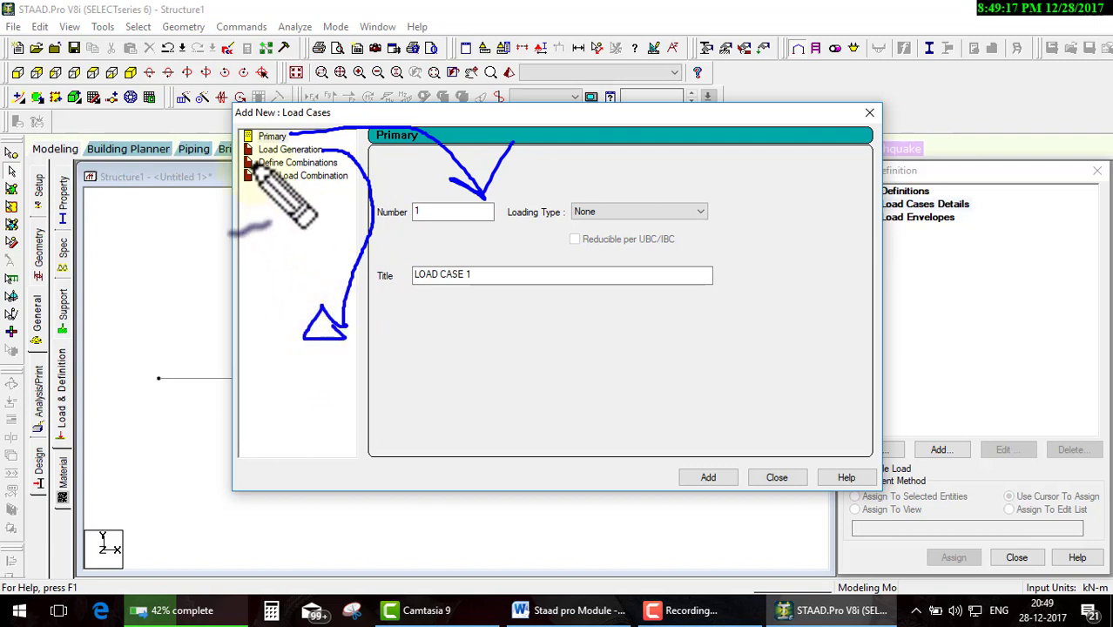
left_click_drag(262, 166, 168, 287)
left_click_drag(200, 254, 195, 298)
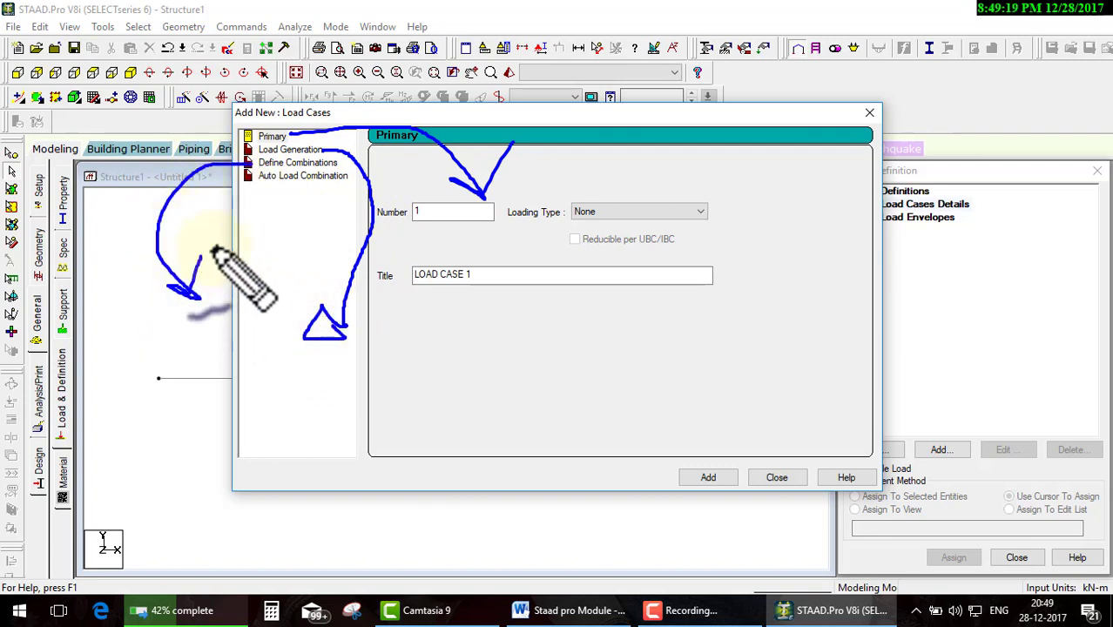
mouse_move(259, 177)
left_mouse_down()
mouse_move(233, 277)
mouse_move(252, 253)
left_mouse_up()
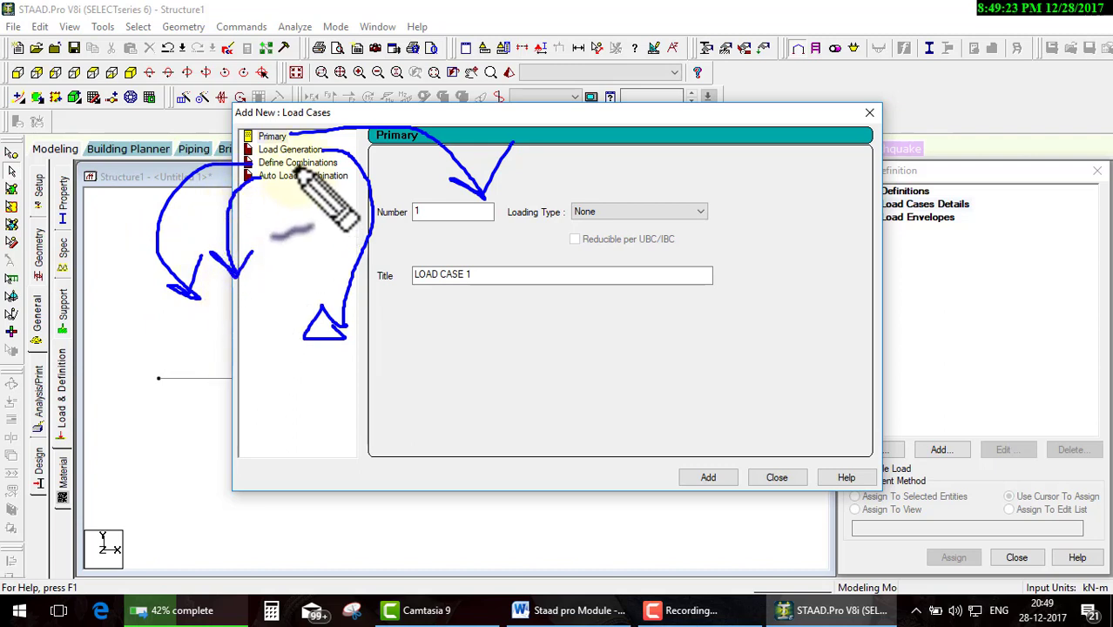
left_click_drag(253, 143, 323, 139)
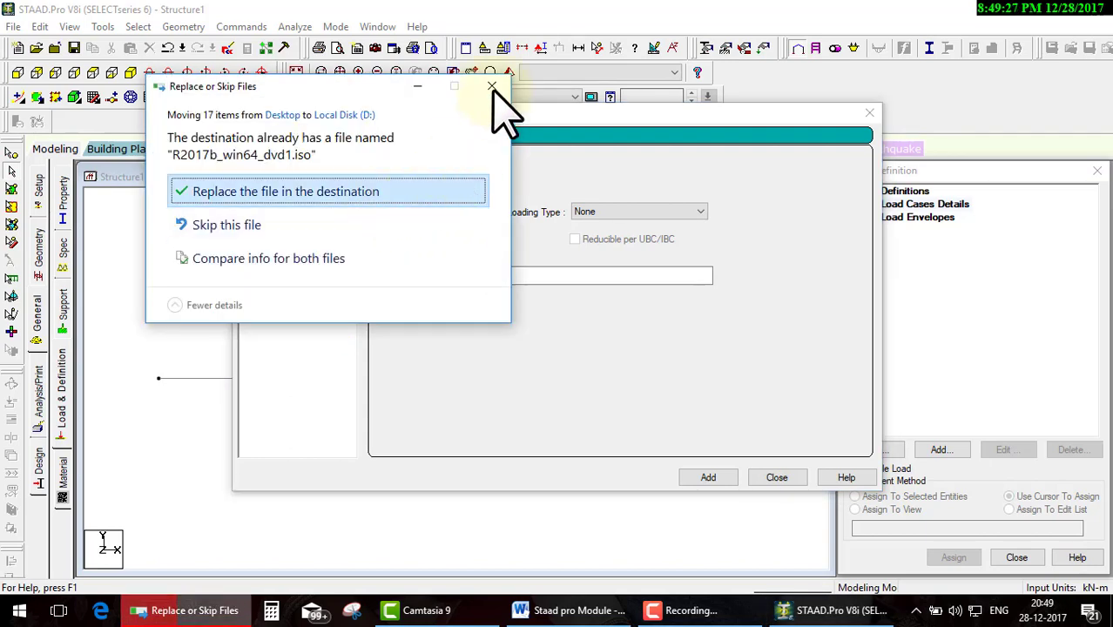
- Dismiss the file-replace and transfer windows and let the Auto Save proceed
left_click(301, 193)
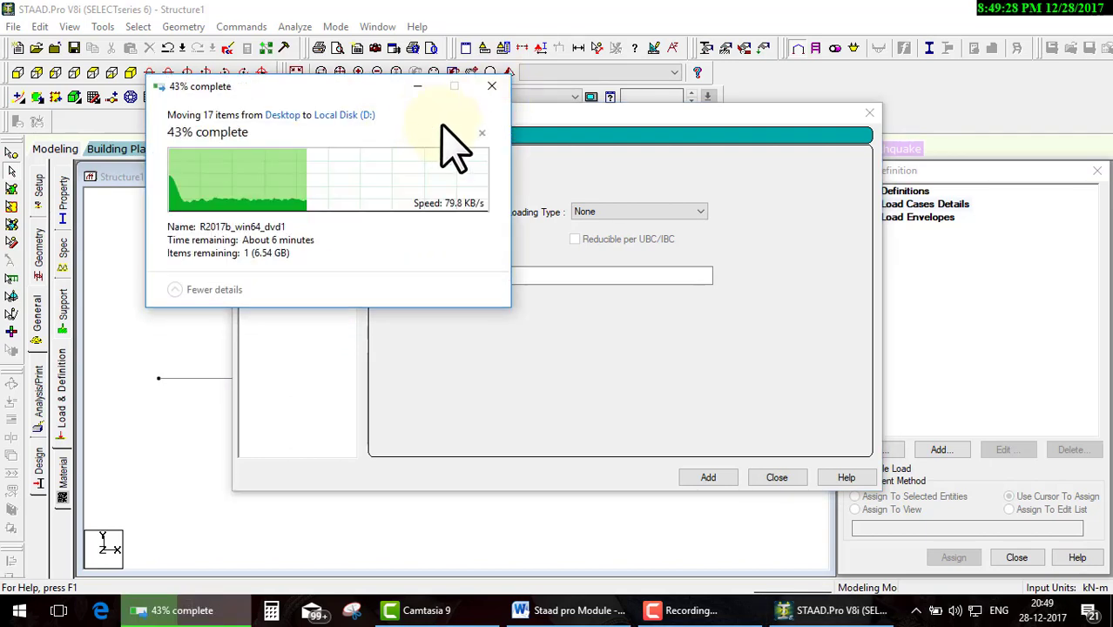
left_click(416, 87)
key("ctrl+shift+d")
left_click_drag(287, 137, 441, 199)
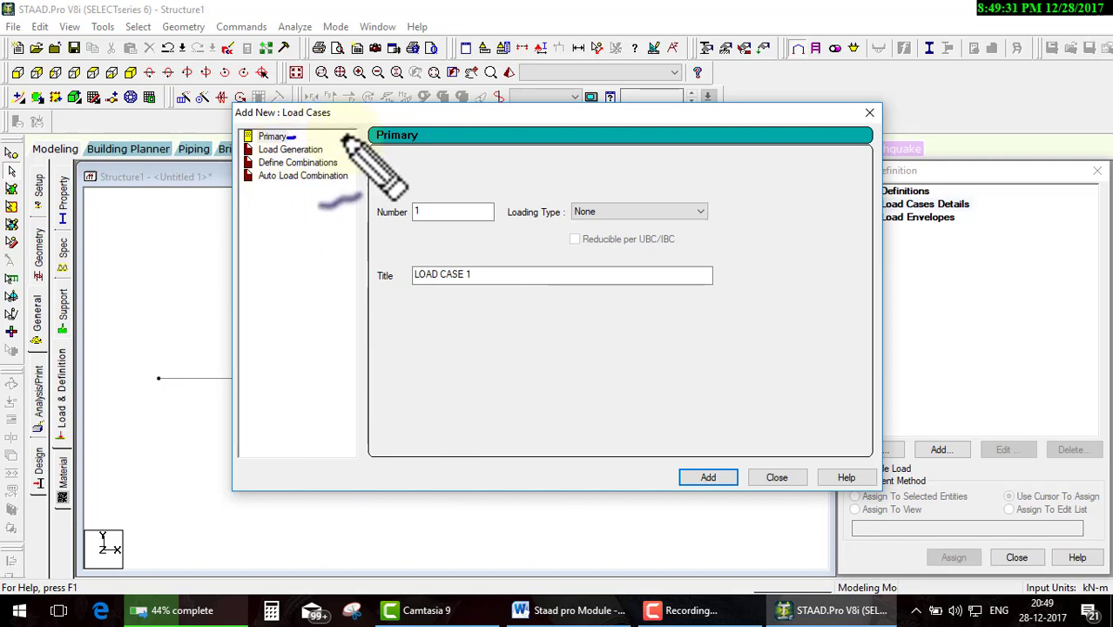
key("Escape")
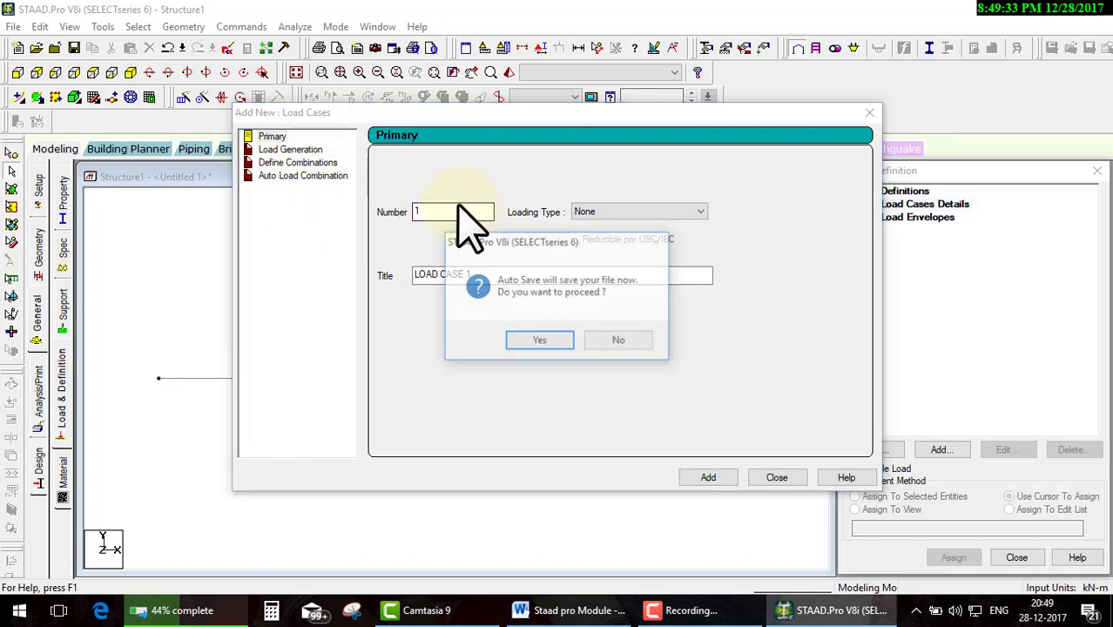
left_click(570, 339)
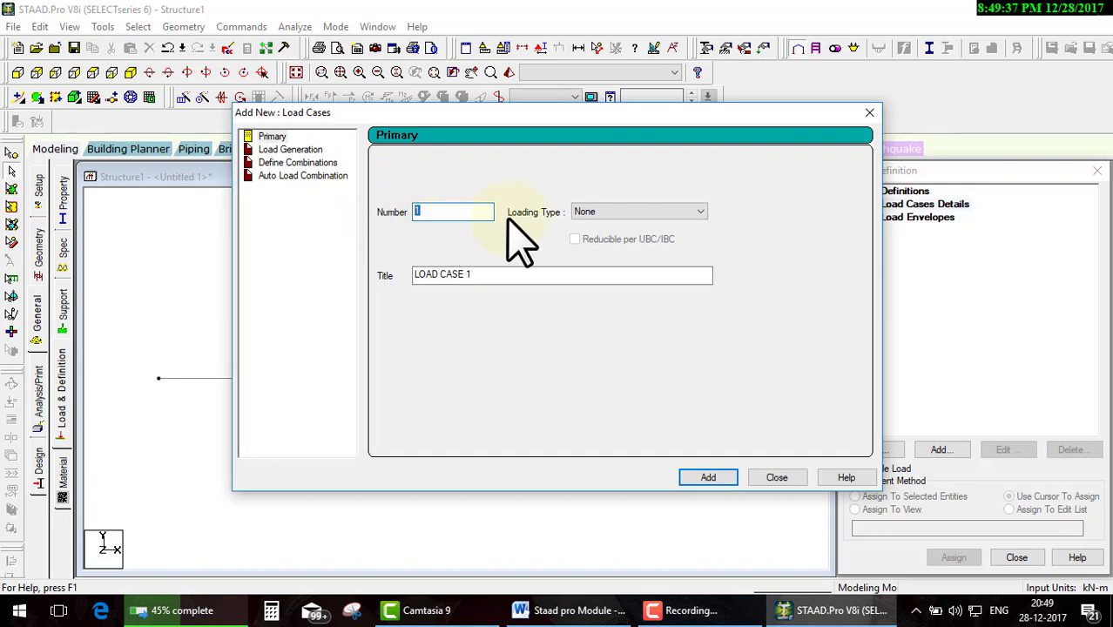
- Set load case 1's loading type to Dead and retitle it Dead
left_click(644, 210)
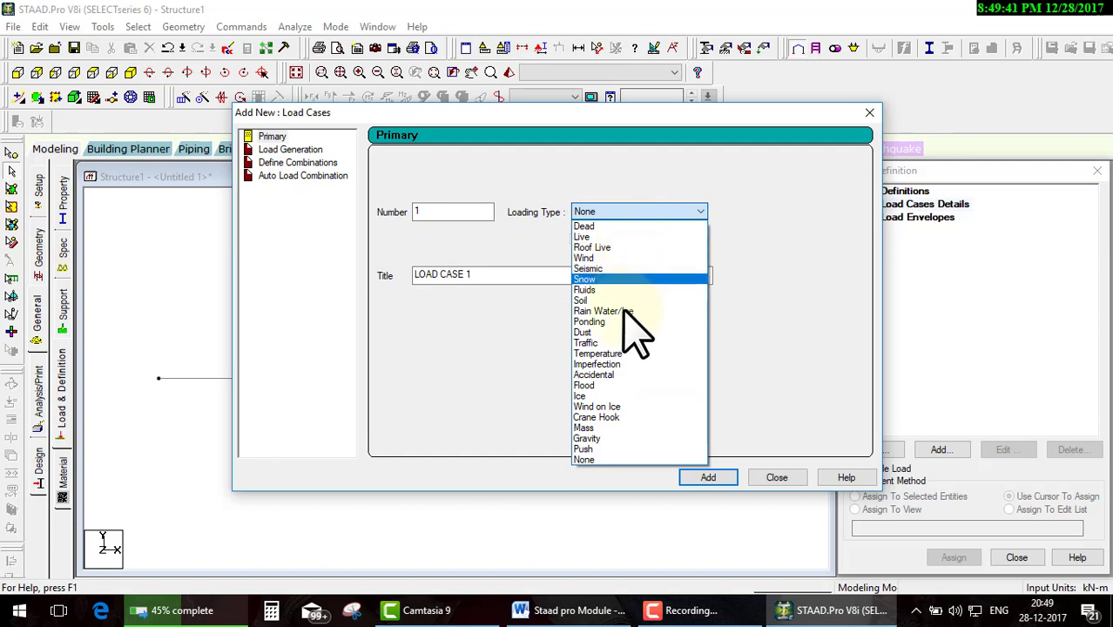
left_click(601, 227)
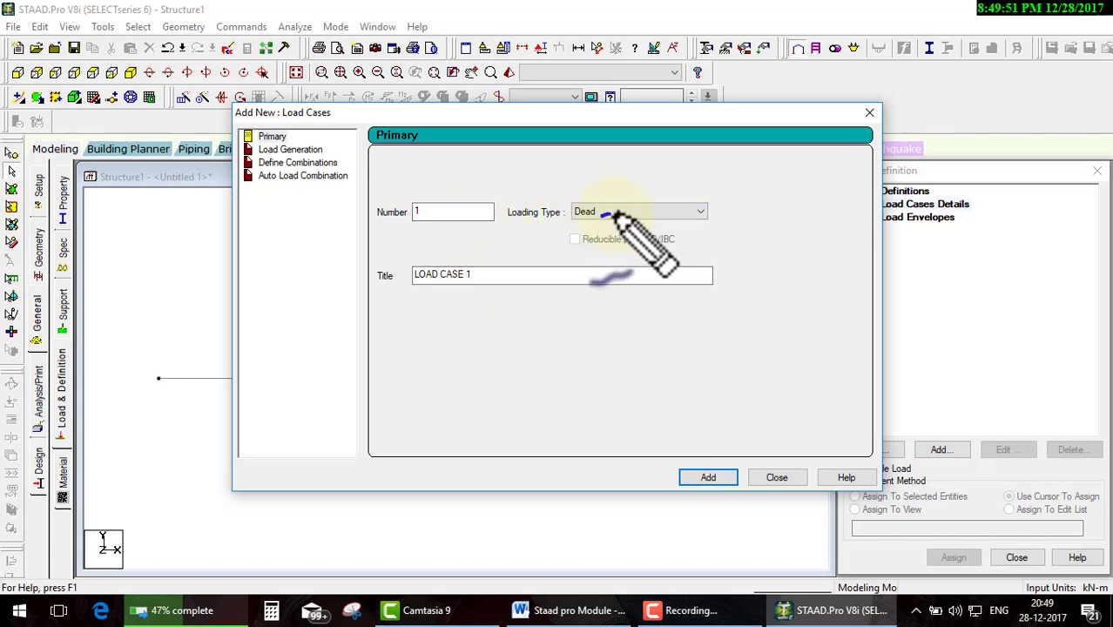
left_click_drag(608, 207, 599, 186)
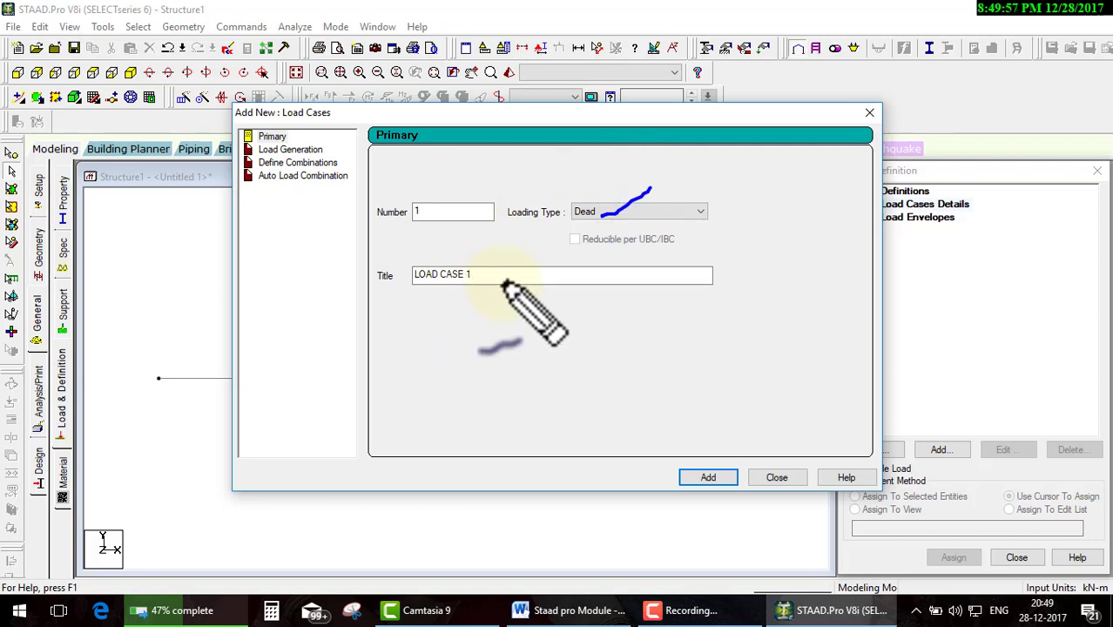
left_click_drag(497, 279, 386, 273)
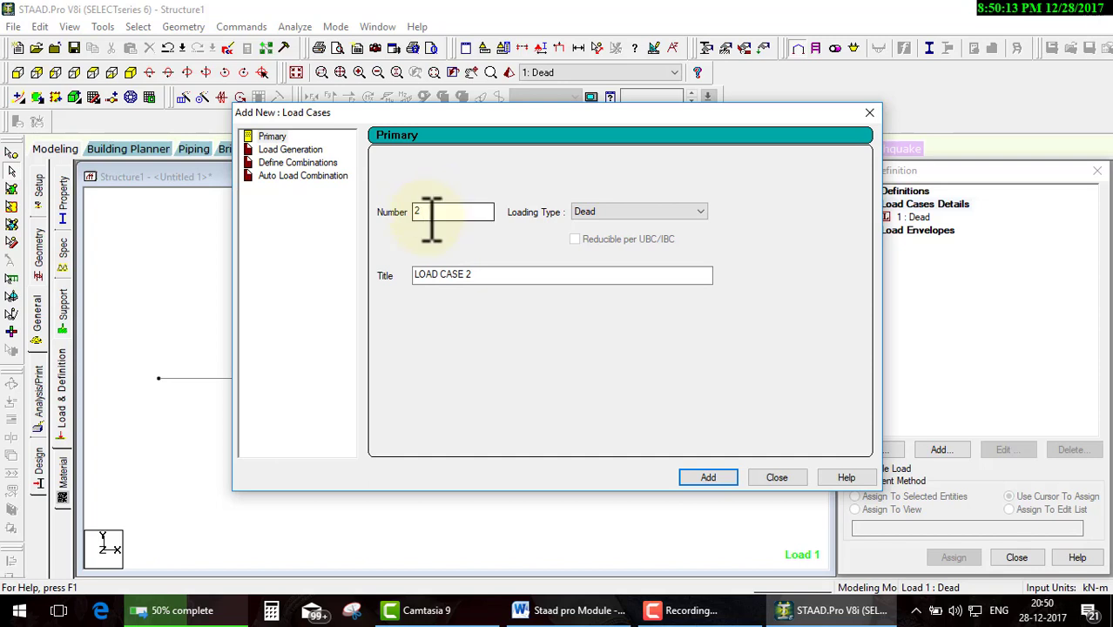
- Add load case 2 with Live loading type titled live, then close the form
left_click(601, 213)
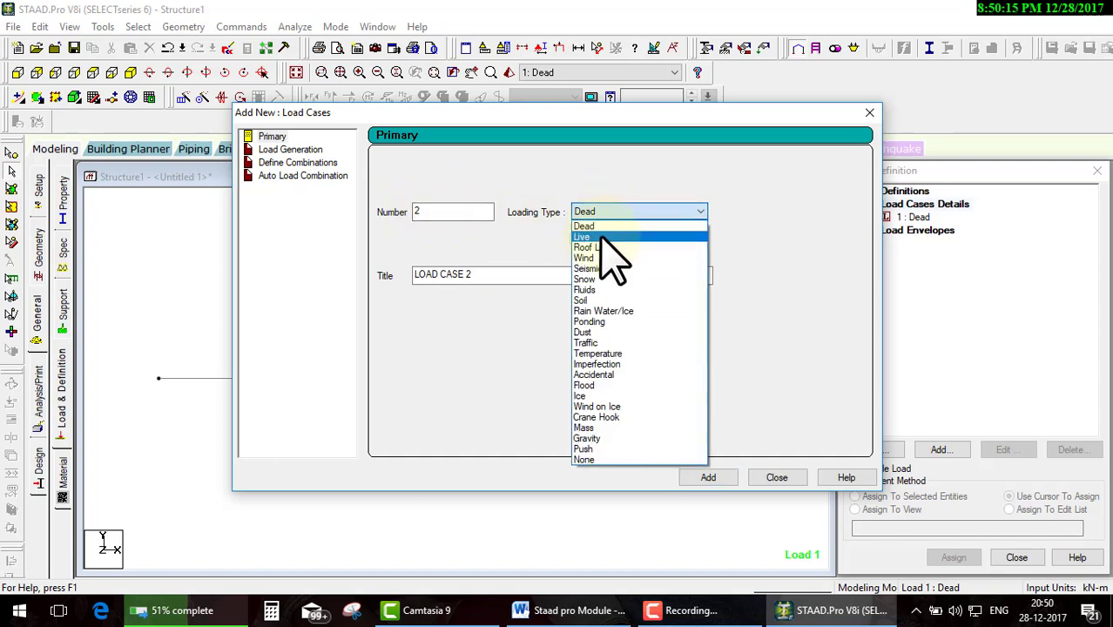
left_click(601, 237)
left_click_drag(472, 275, 334, 276)
type("live")
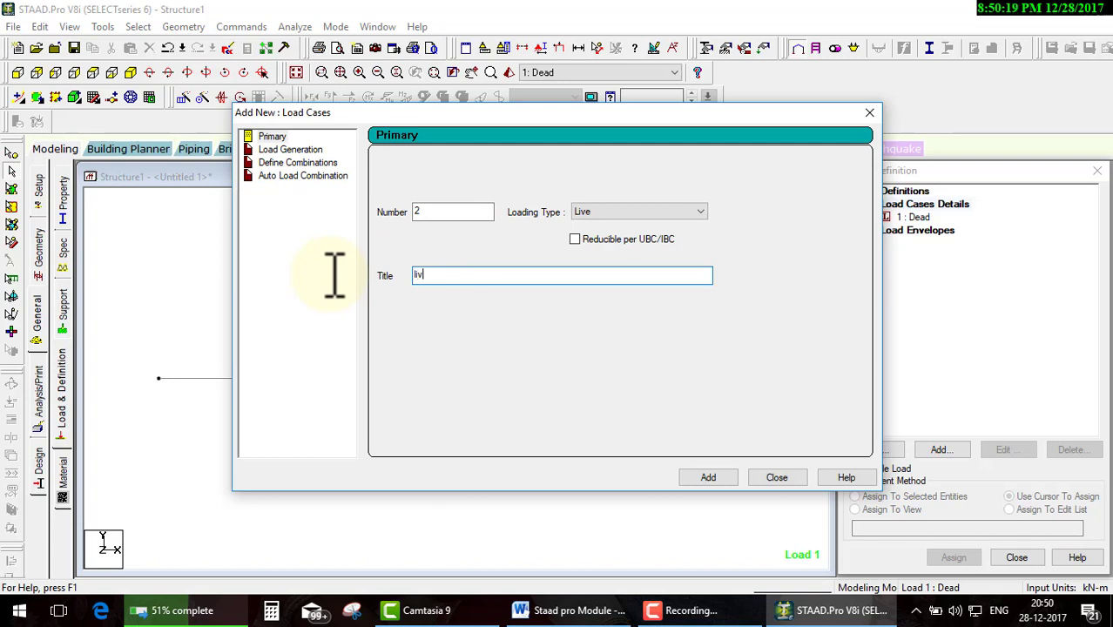
left_click(682, 477)
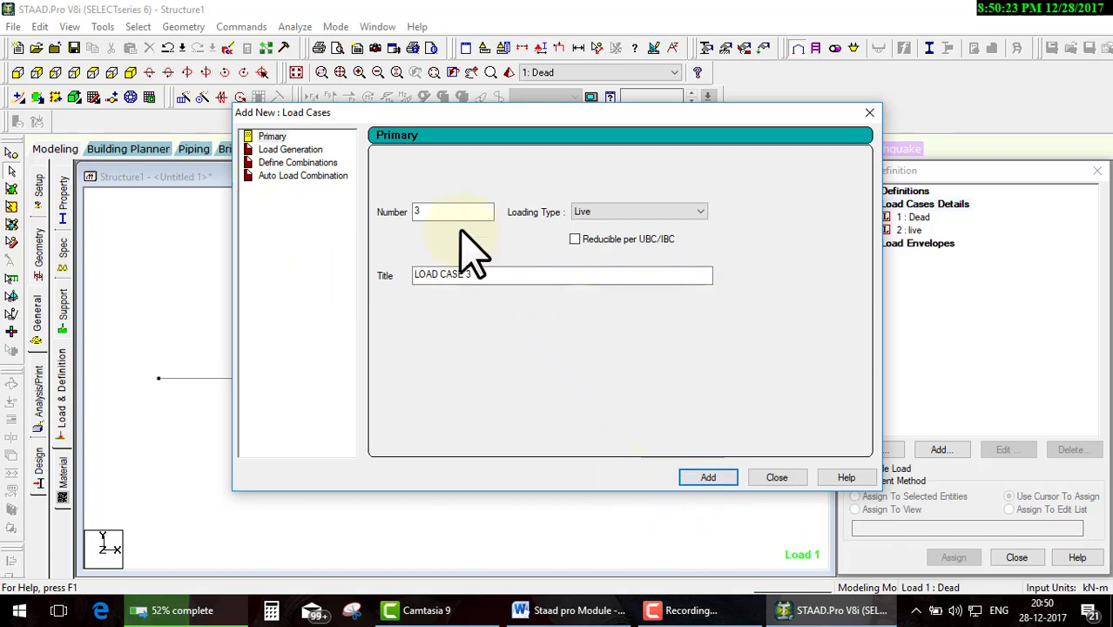
left_click(776, 478)
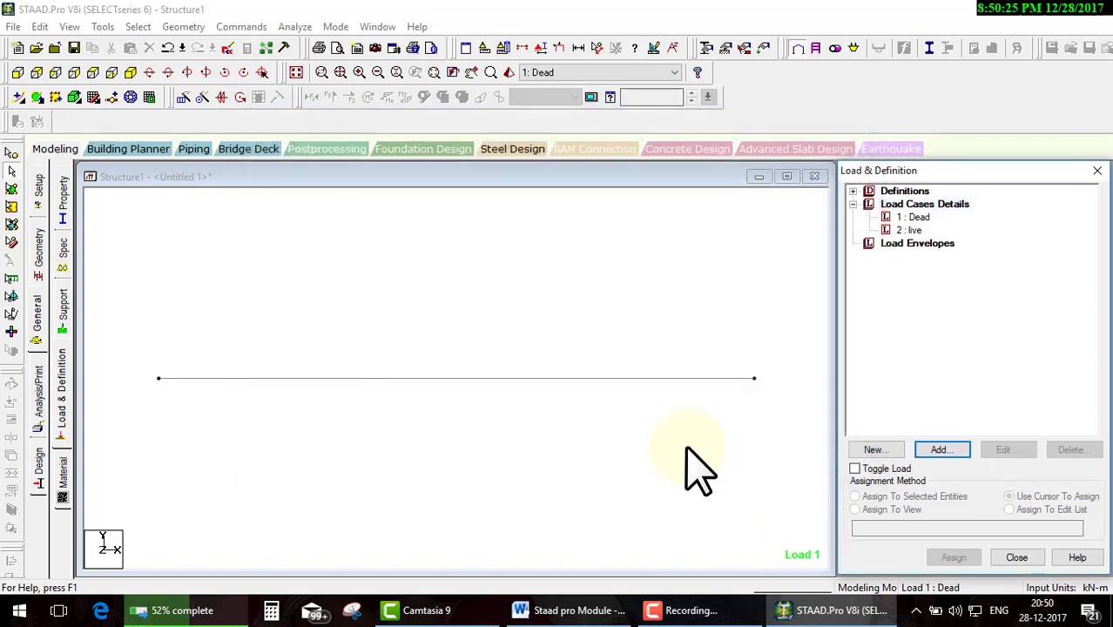
- Select load case 1 : Dead under Load Cases Details
left_click(912, 217)
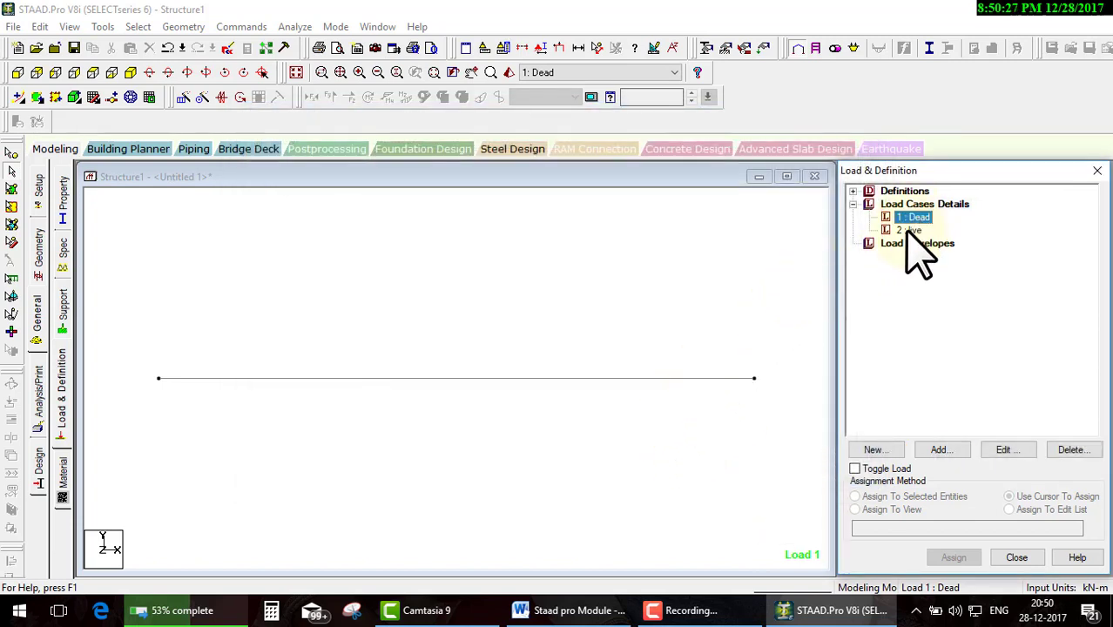
left_click(910, 230)
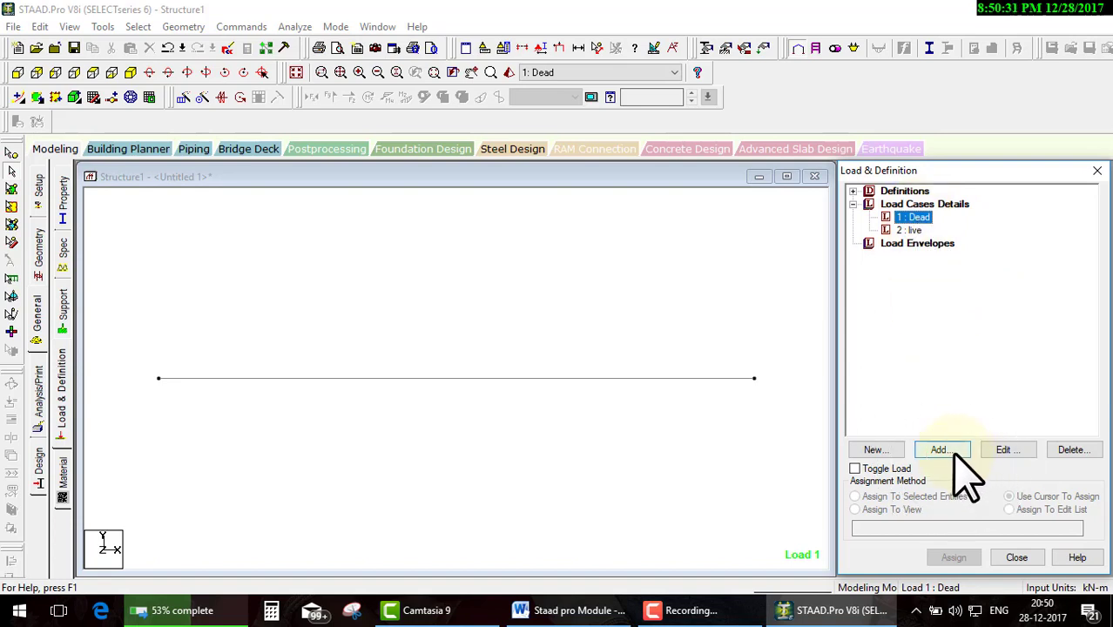
left_click(946, 205)
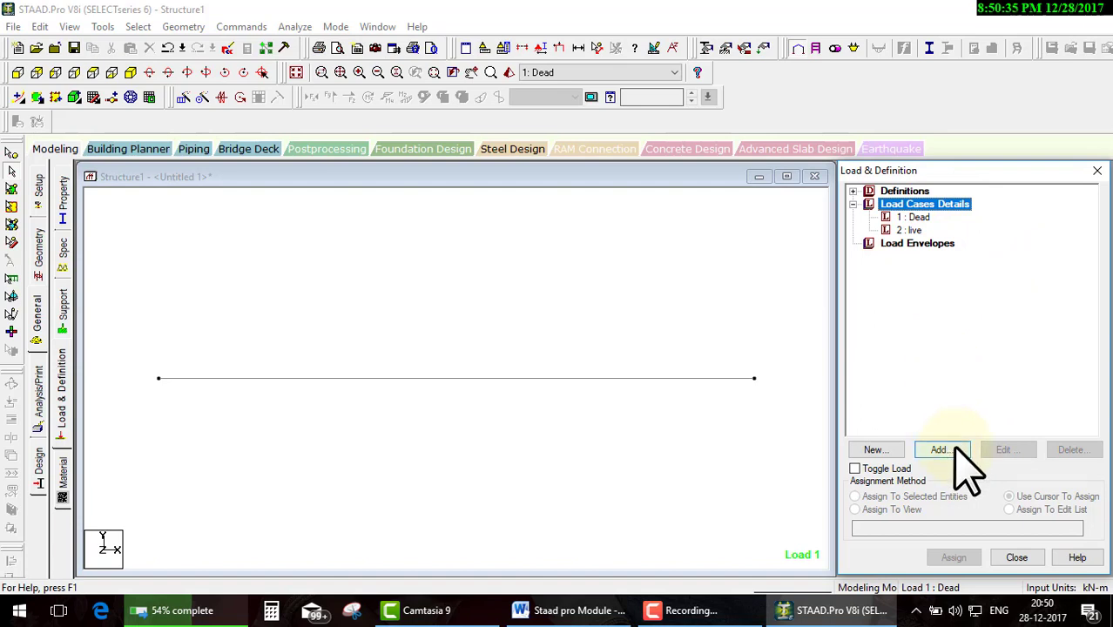
left_click(916, 217)
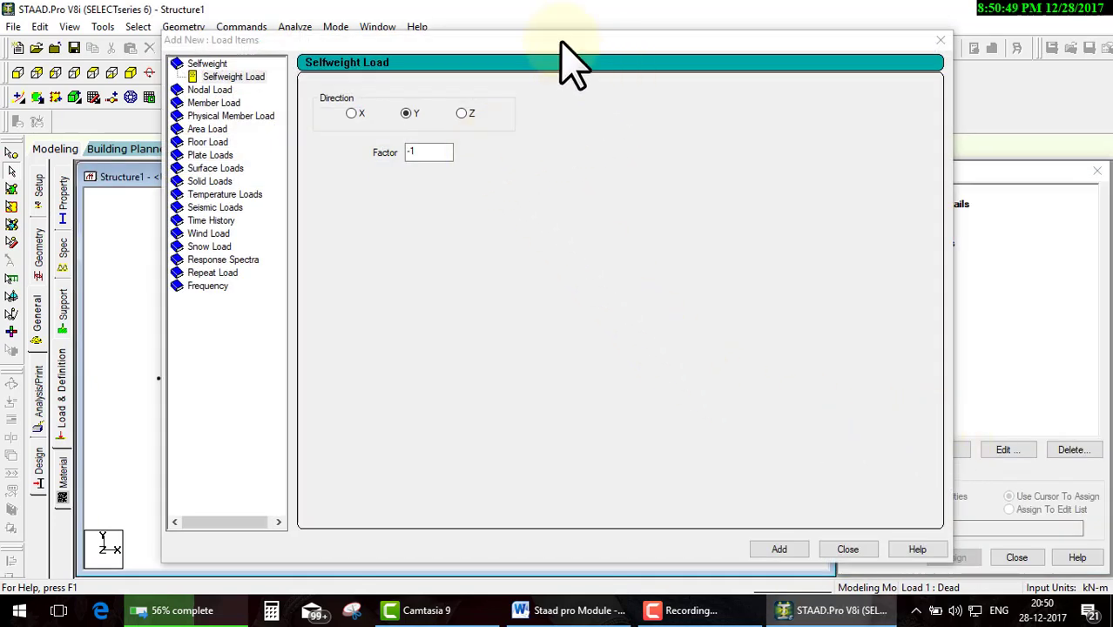
- Review the Load Items types from Selfweight to Frequency, with Selfweight at Y, factor -1
left_click(178, 64)
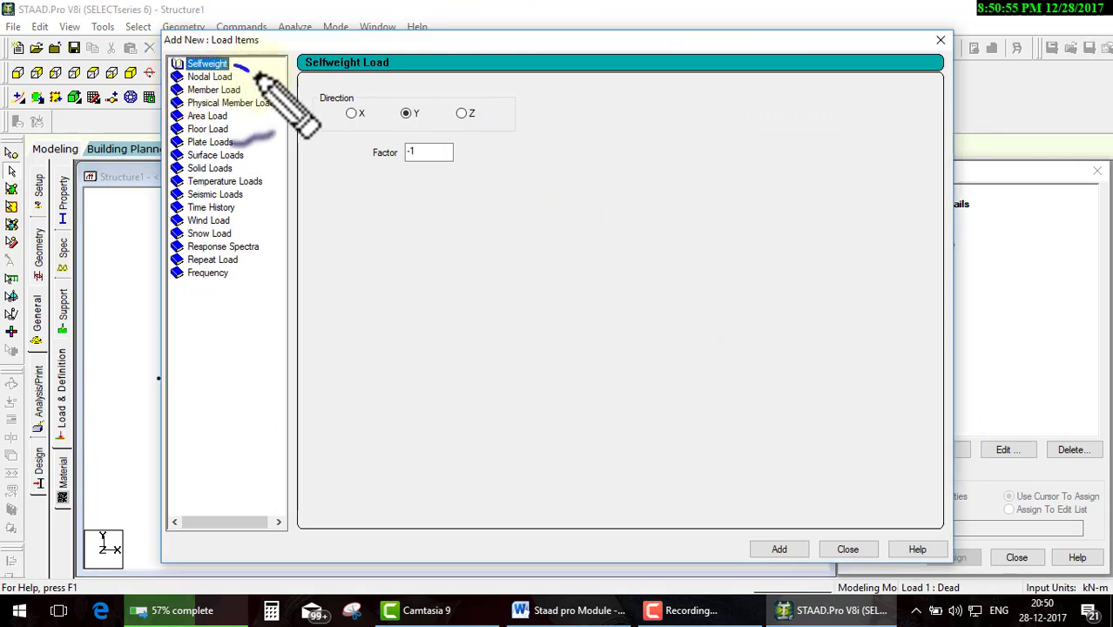
left_click_drag(234, 70, 353, 33)
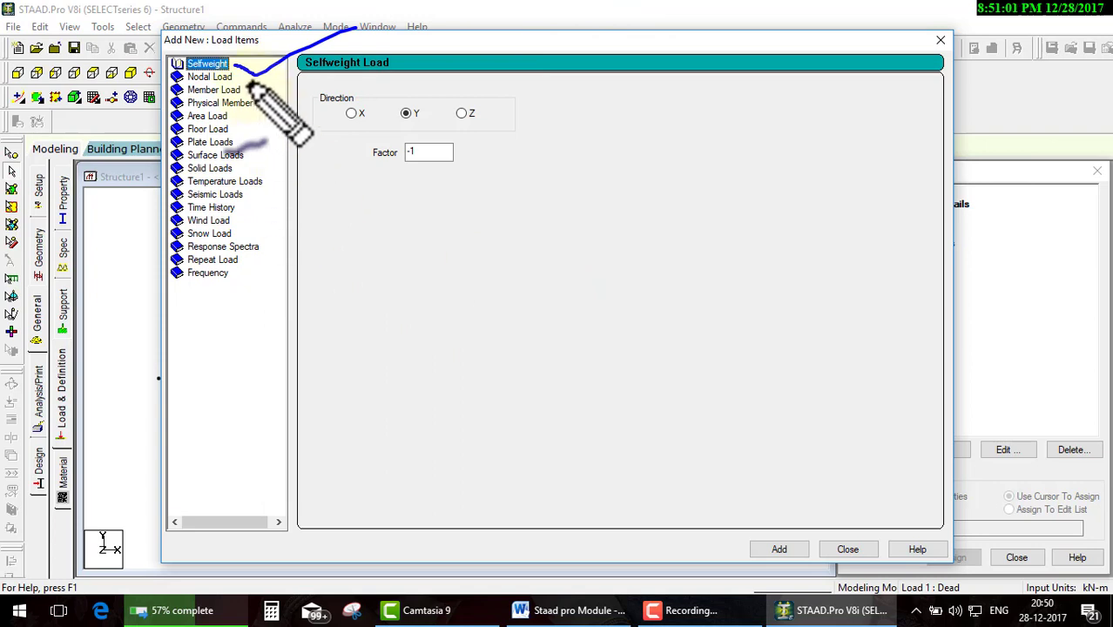
mouse_move(237, 77)
left_mouse_down()
mouse_move(298, 61)
mouse_move(310, 74)
mouse_move(261, 106)
mouse_move(337, 75)
left_mouse_up()
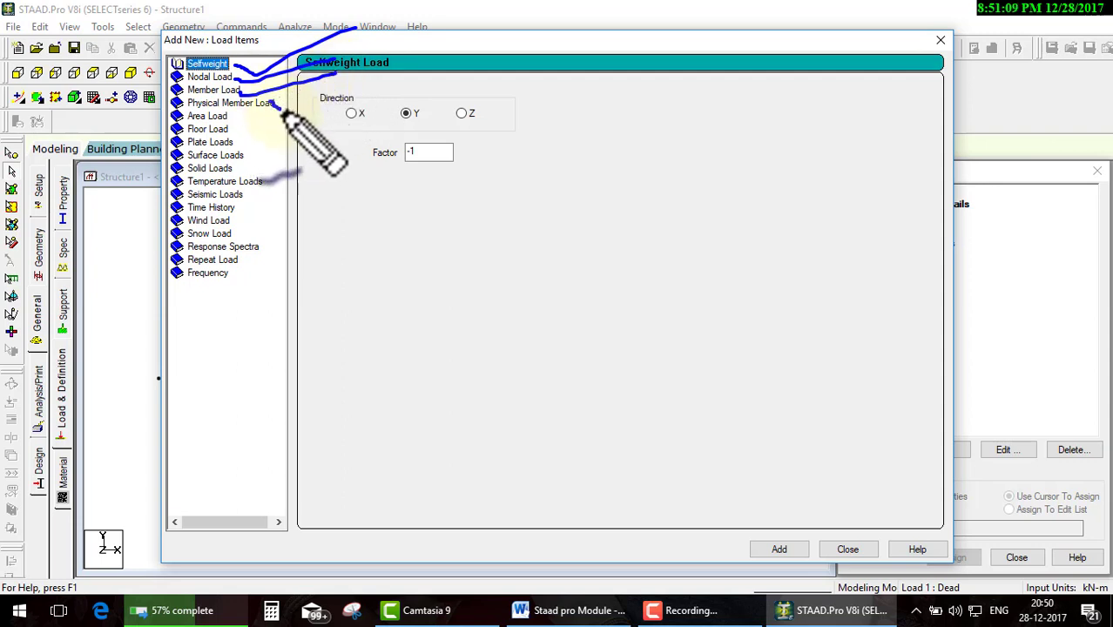
left_click_drag(275, 104, 418, 75)
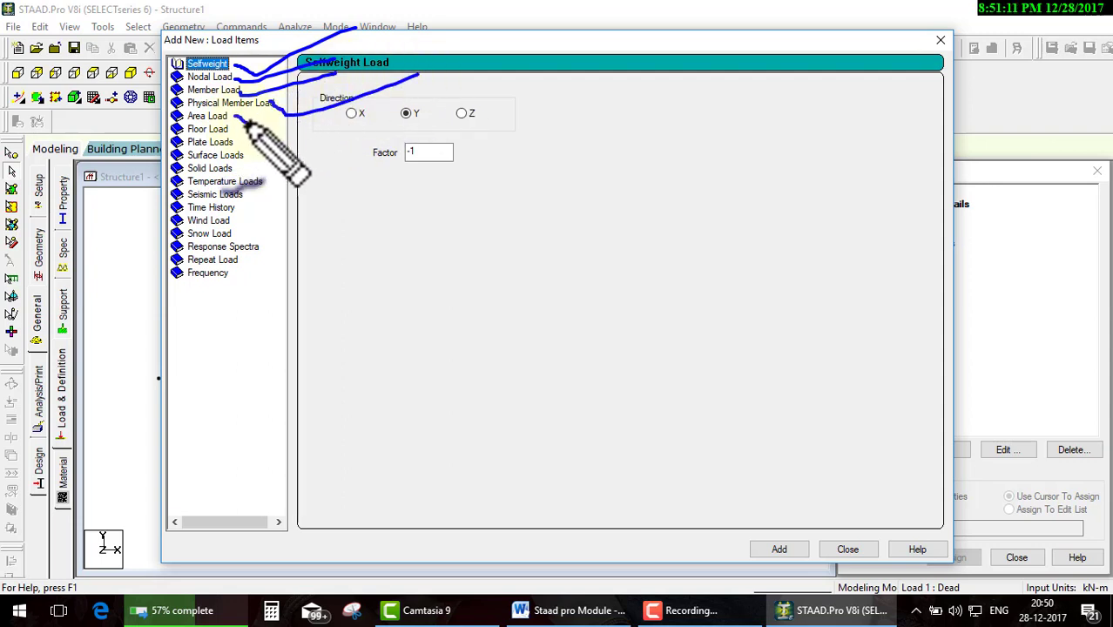
left_click_drag(236, 117, 512, 62)
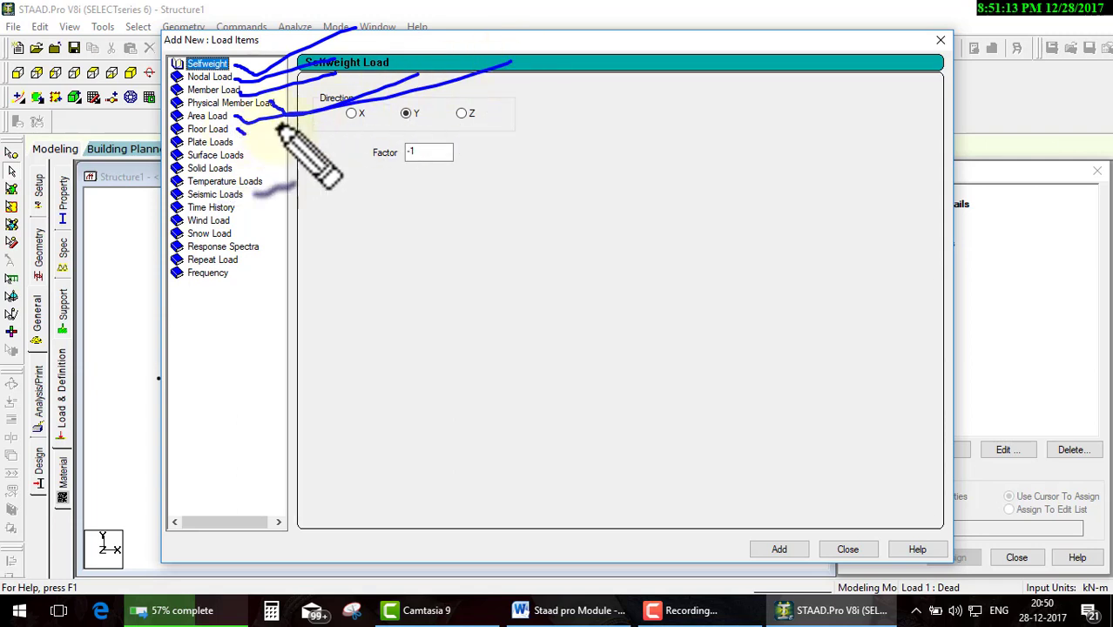
left_click_drag(233, 131, 409, 80)
left_click_drag(235, 144, 440, 89)
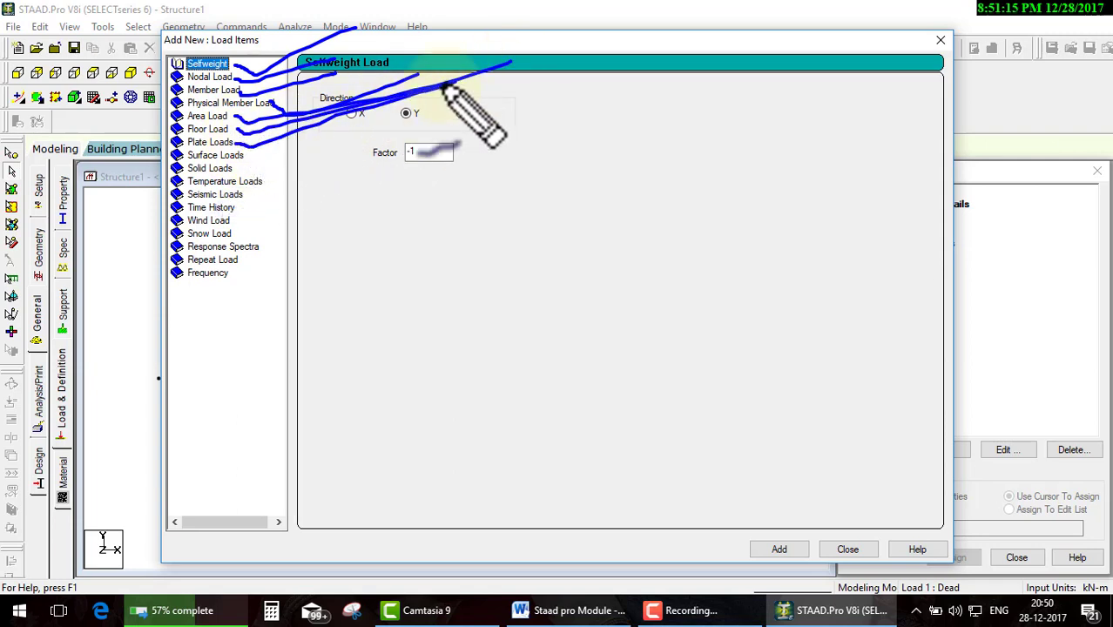
left_click_drag(237, 157, 252, 159)
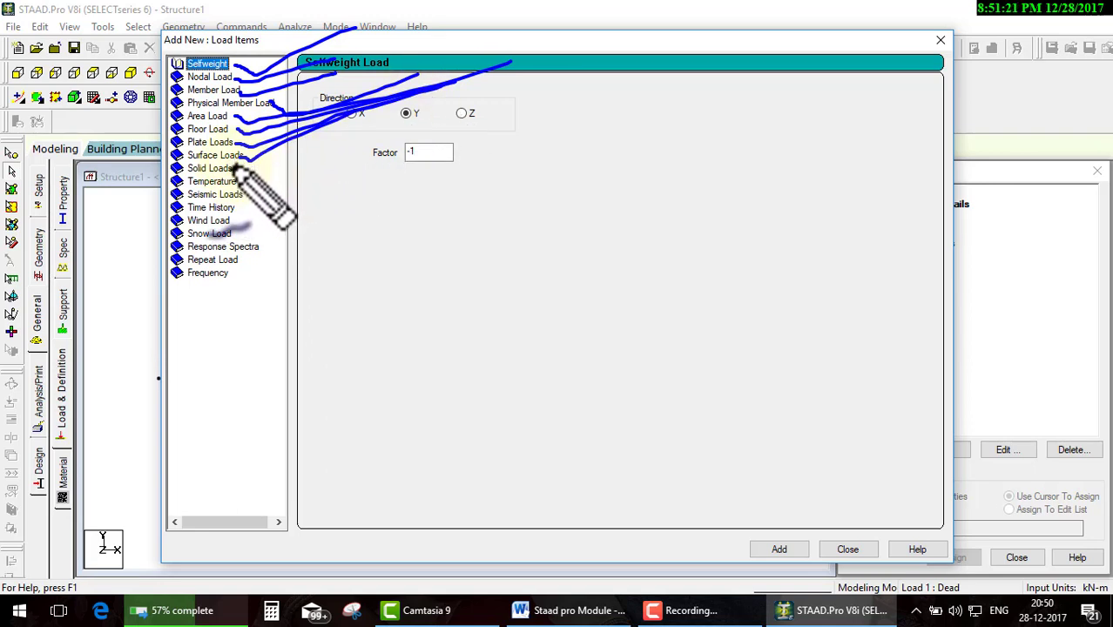
left_click_drag(239, 167, 522, 62)
mouse_move(262, 181)
left_mouse_down()
mouse_move(455, 129)
mouse_move(254, 198)
mouse_move(312, 192)
left_mouse_up()
left_click_drag(230, 233, 325, 207)
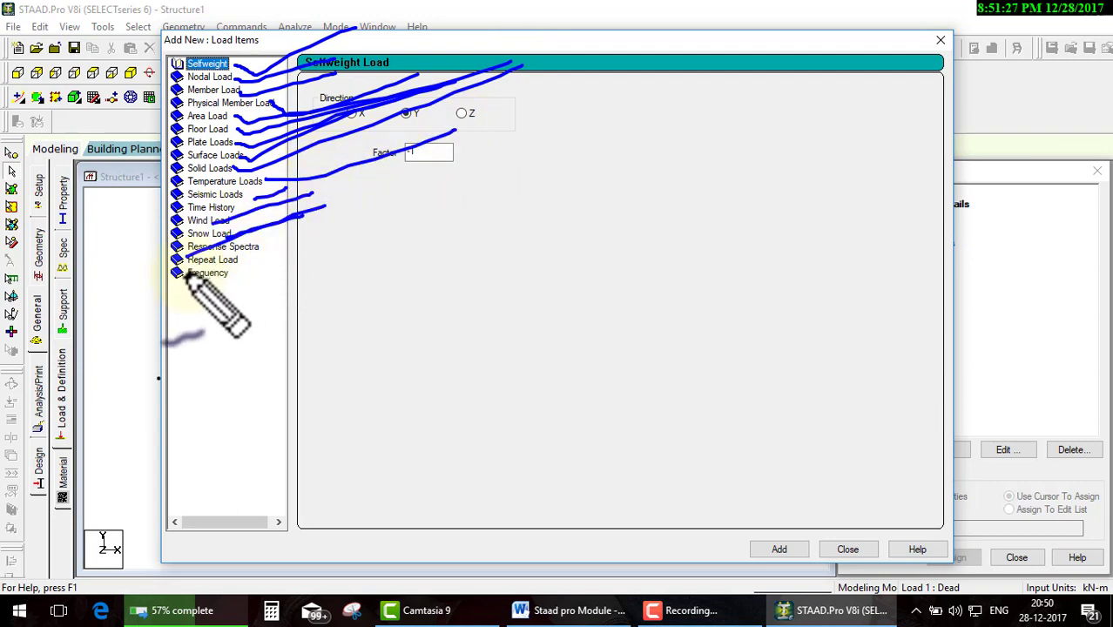
left_click_drag(187, 260, 254, 242)
left_click_drag(196, 286, 287, 251)
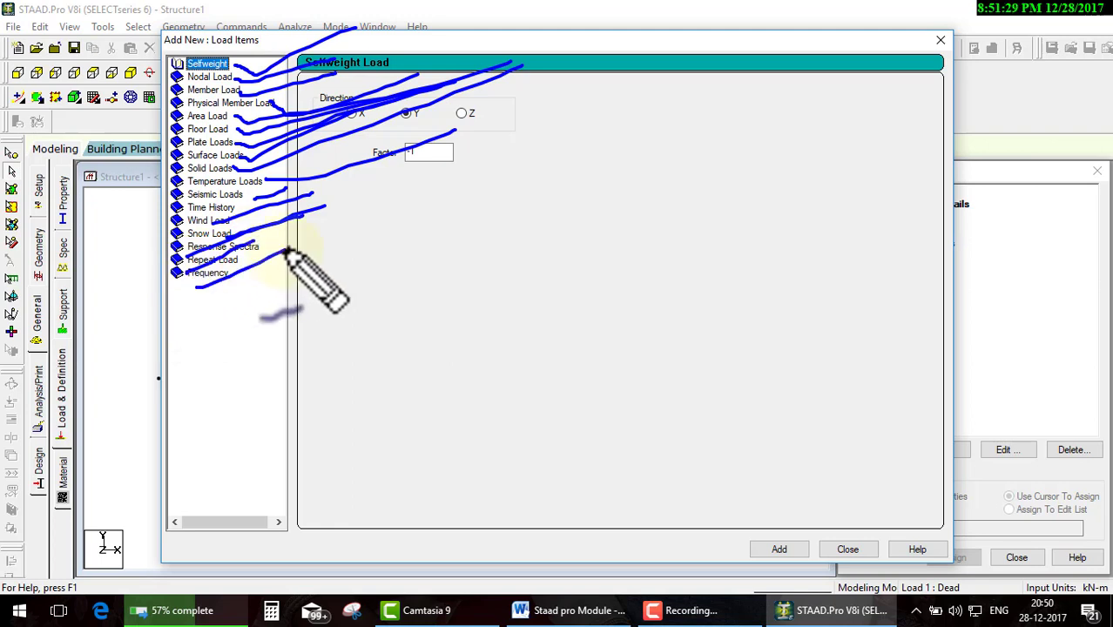
left_click_drag(554, 218, 483, 39)
mouse_move(353, 39)
left_mouse_down()
mouse_move(666, 199)
mouse_move(348, 286)
left_mouse_up()
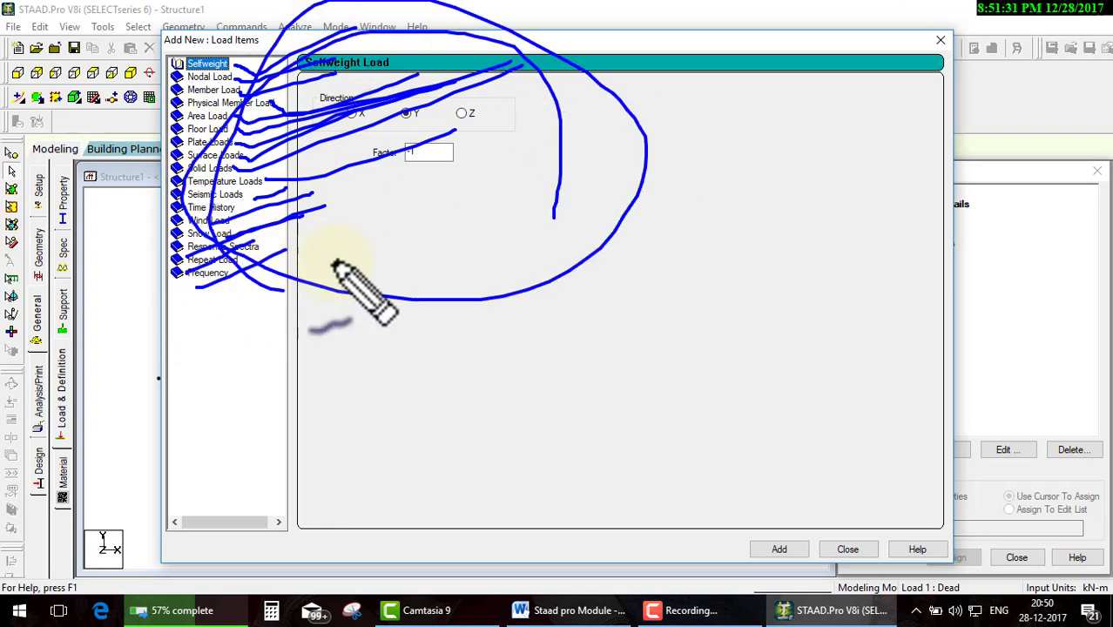
left_click_drag(349, 174, 300, 283)
key("Escape")
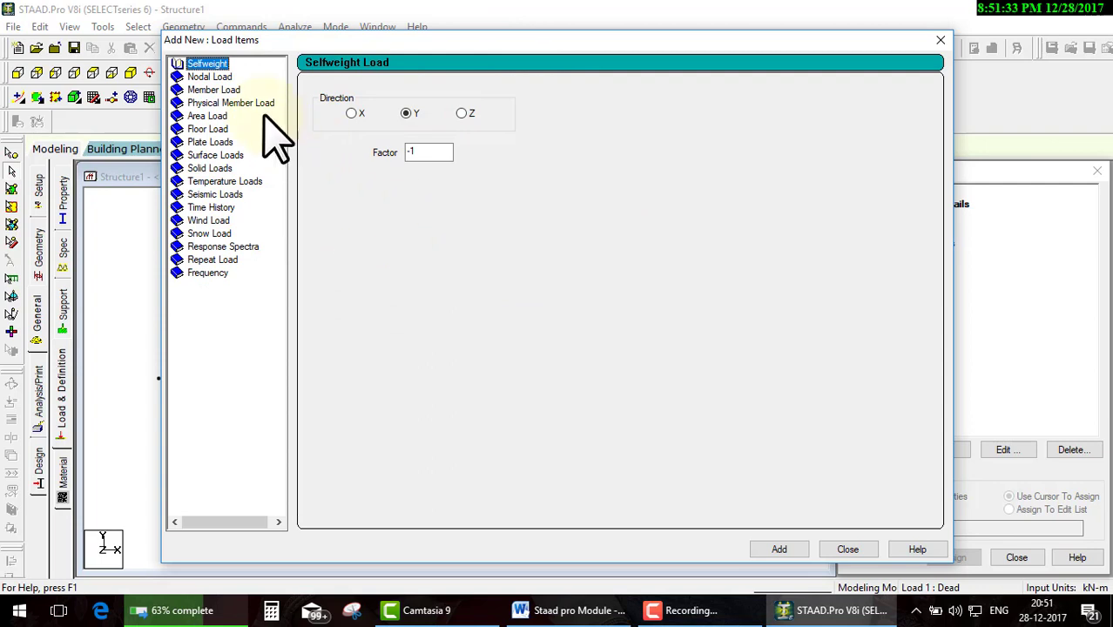
double_click(181, 64)
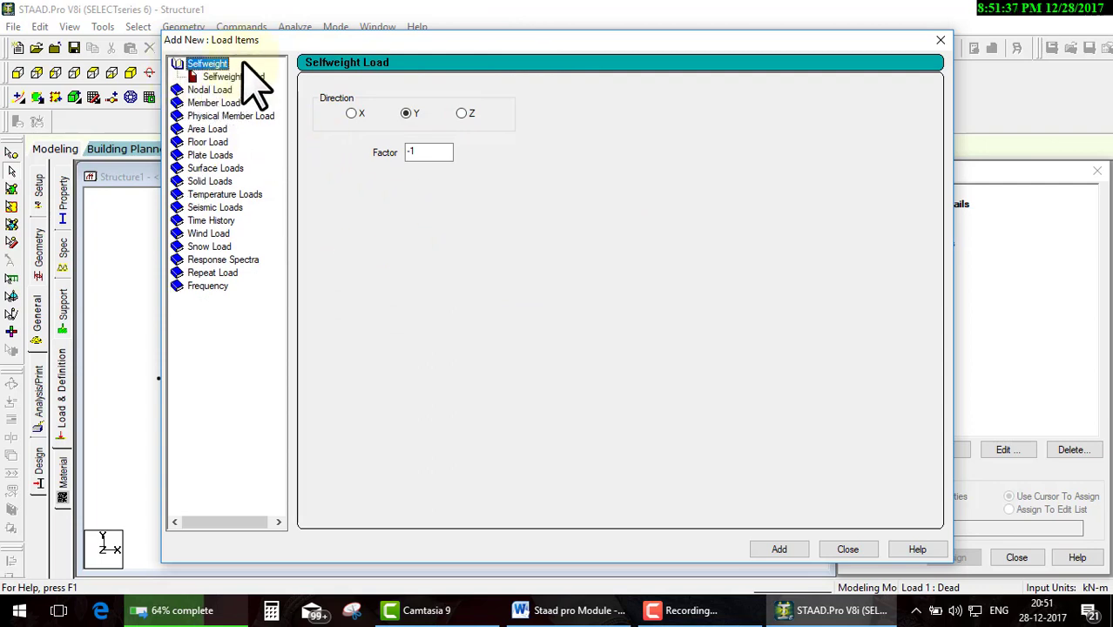
key("ctrl+2")
left_click_drag(237, 61, 272, 83)
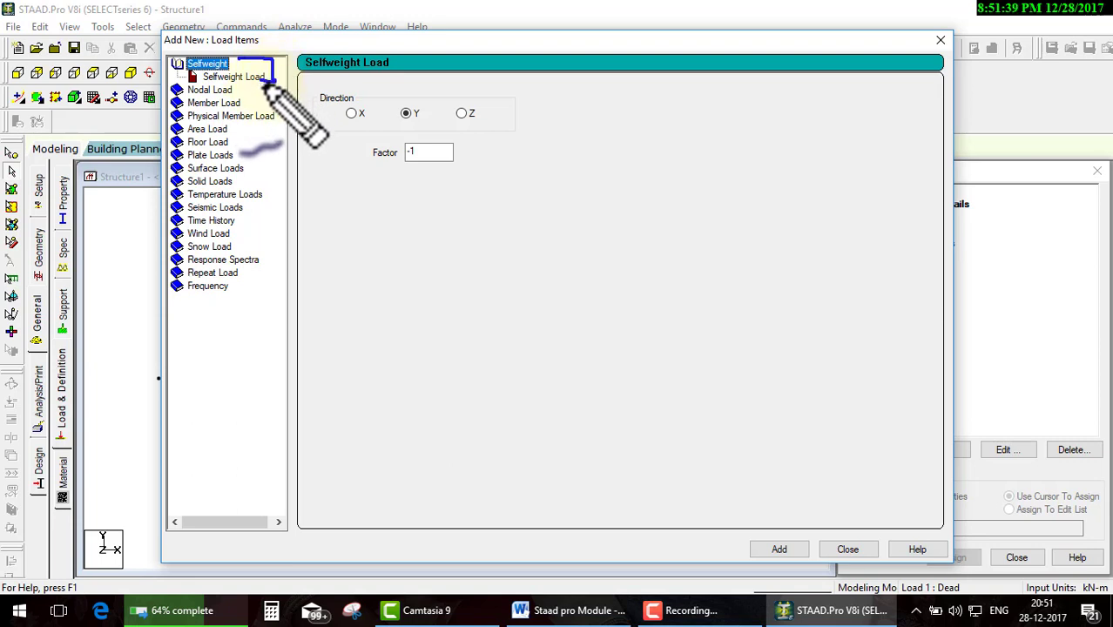
key("Escape")
left_click(233, 76)
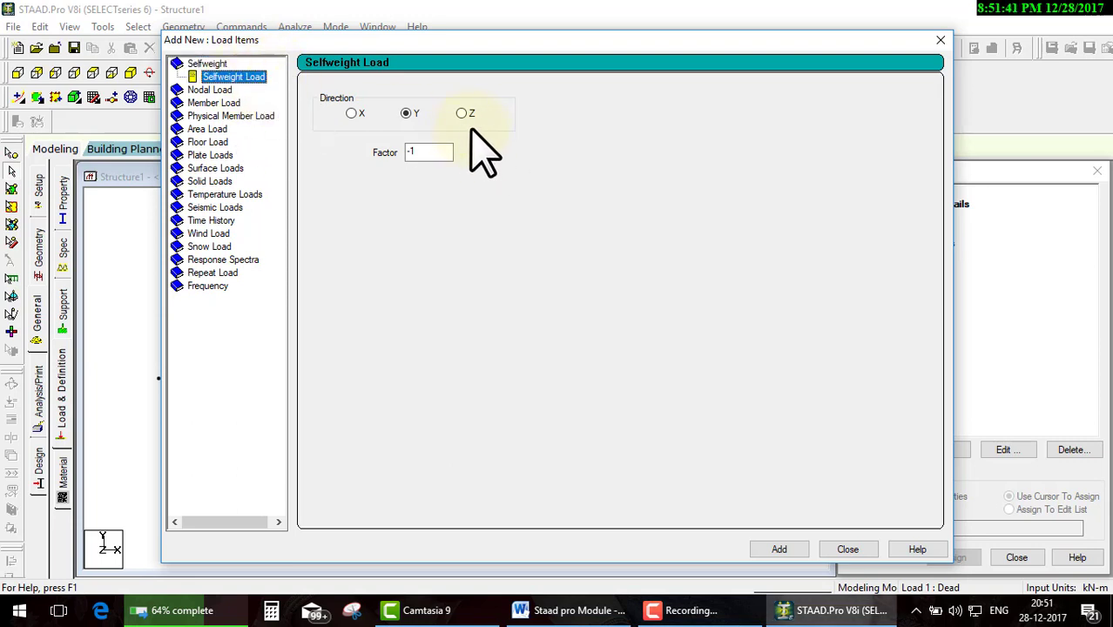
key("ctrl+2")
left_click_drag(339, 123, 433, 72)
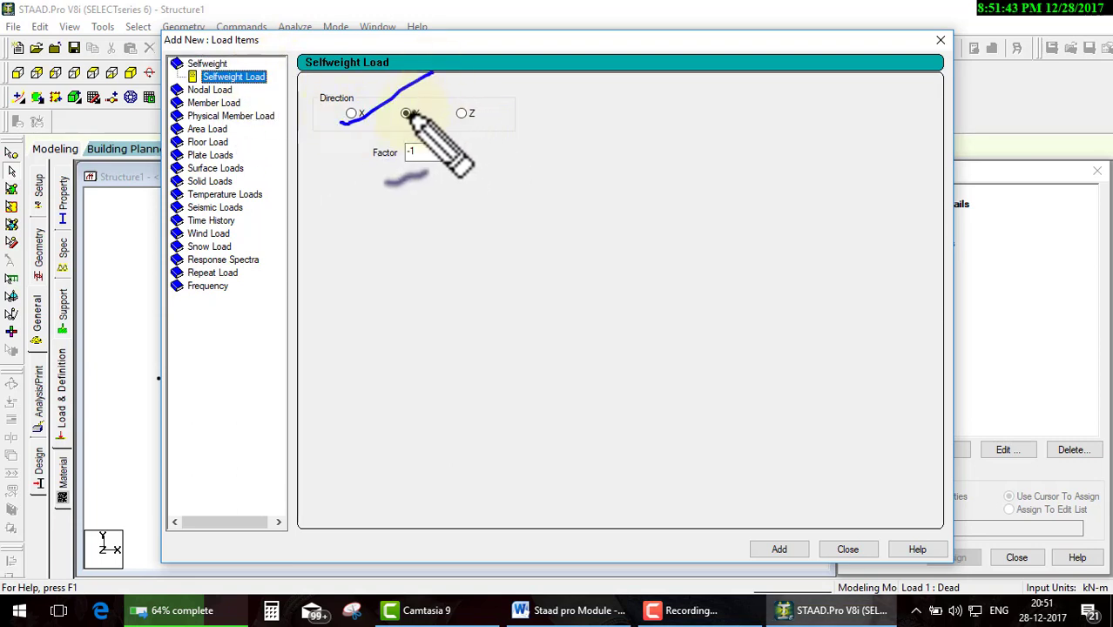
left_click_drag(400, 120, 422, 124)
mouse_move(469, 94)
left_mouse_down()
mouse_move(424, 124)
mouse_move(527, 111)
left_mouse_up()
left_click_drag(386, 141, 362, 174)
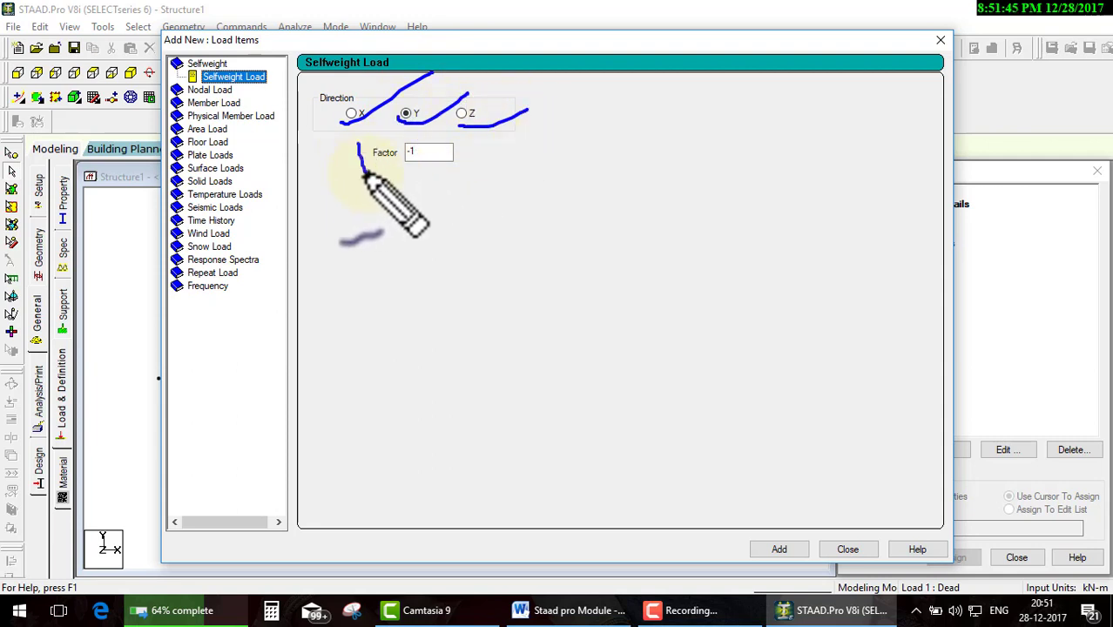
left_click_drag(424, 141, 318, 175)
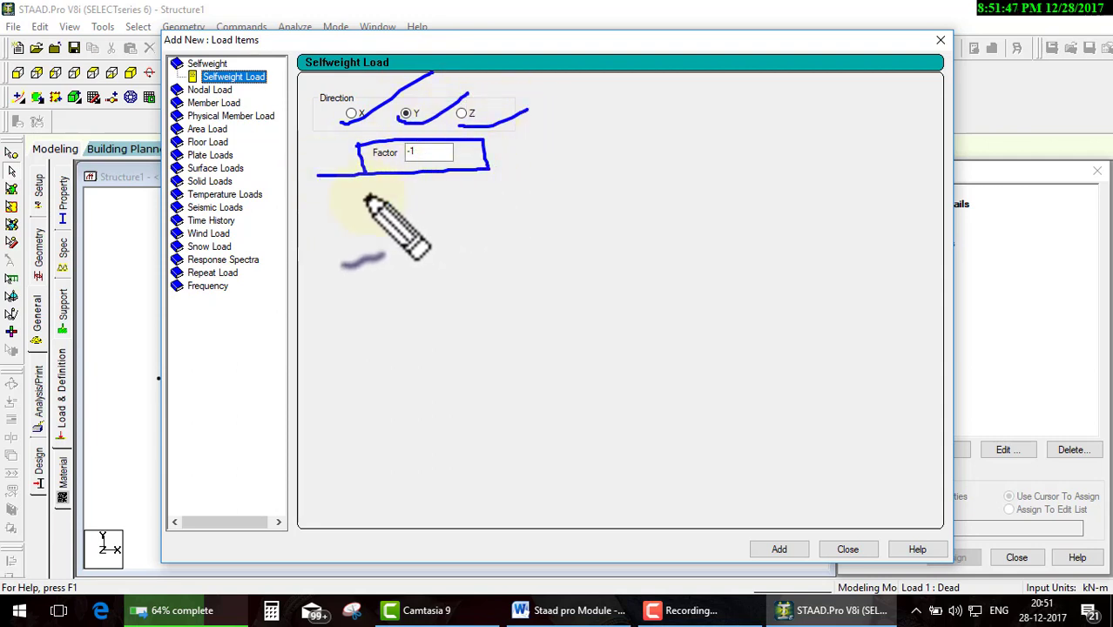
mouse_move(82, 520)
left_mouse_down()
mouse_move(127, 572)
mouse_move(79, 520)
left_mouse_up()
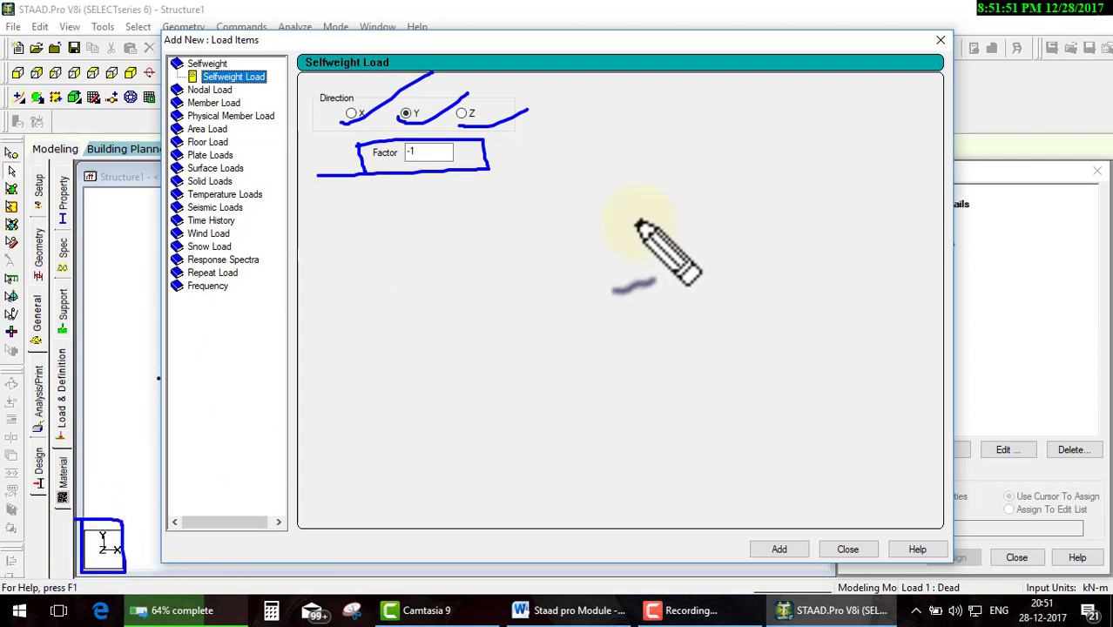
mouse_move(638, 186)
left_mouse_down()
mouse_move(620, 213)
mouse_move(625, 190)
left_mouse_up()
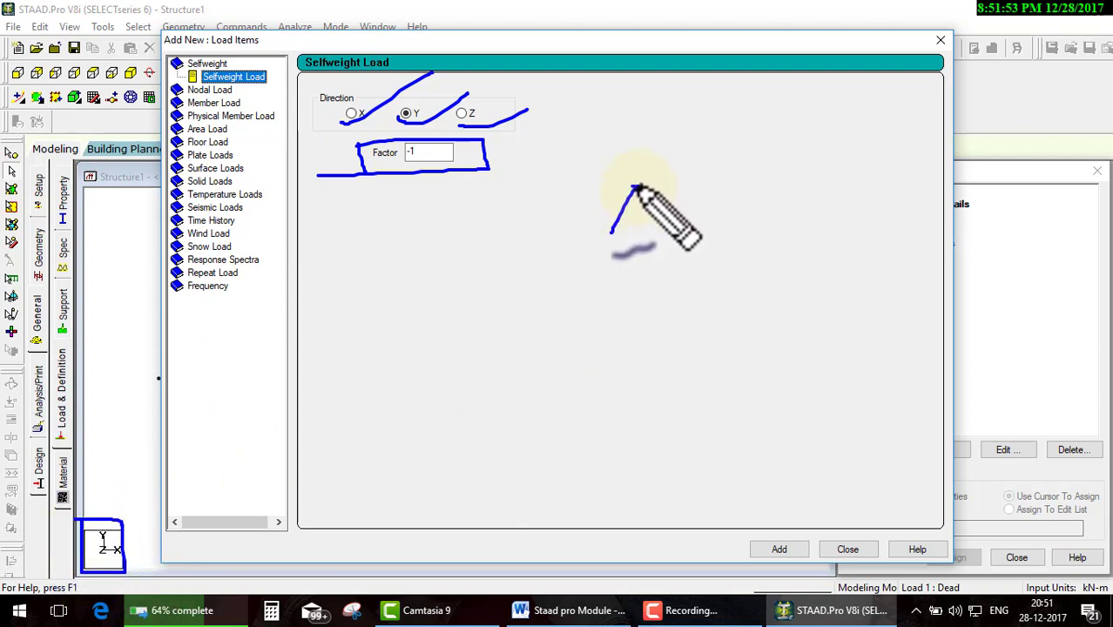
mouse_move(663, 222)
left_mouse_down()
mouse_move(641, 326)
mouse_move(712, 334)
left_mouse_up()
left_click_drag(641, 109, 620, 175)
left_click_drag(615, 124, 634, 146)
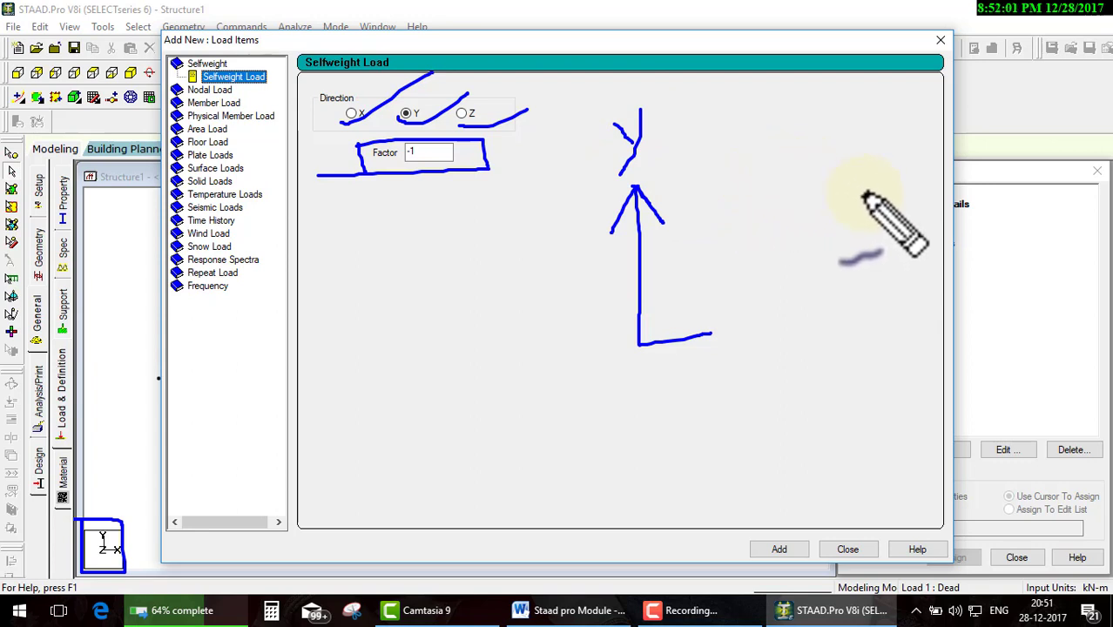
mouse_move(766, 91)
left_mouse_down()
mouse_move(765, 208)
mouse_move(790, 179)
left_mouse_up()
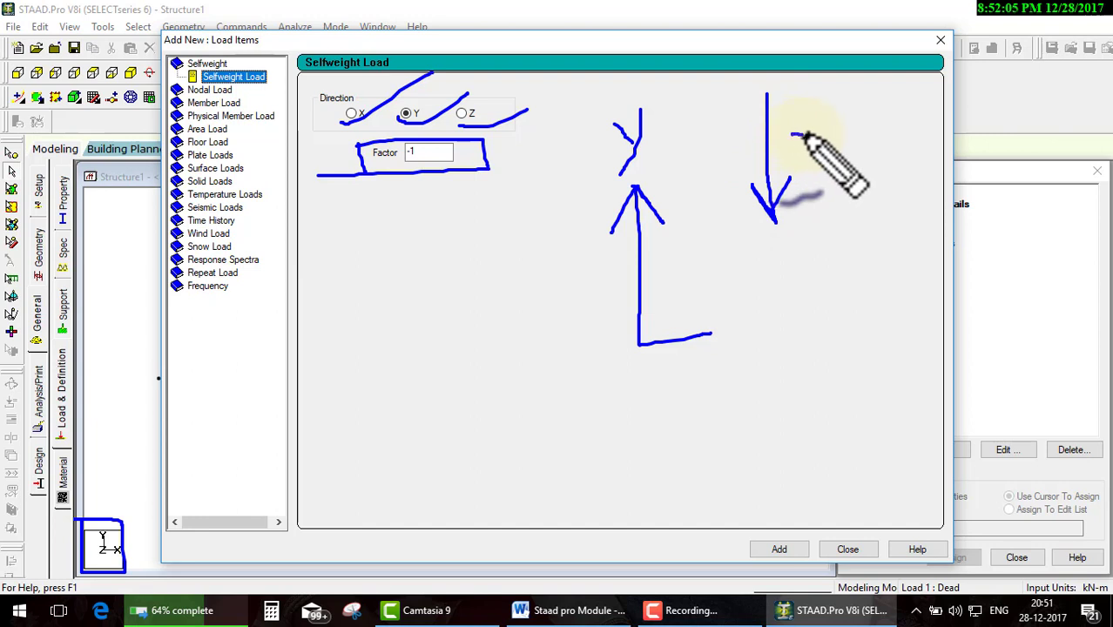
left_click_drag(792, 135, 855, 140)
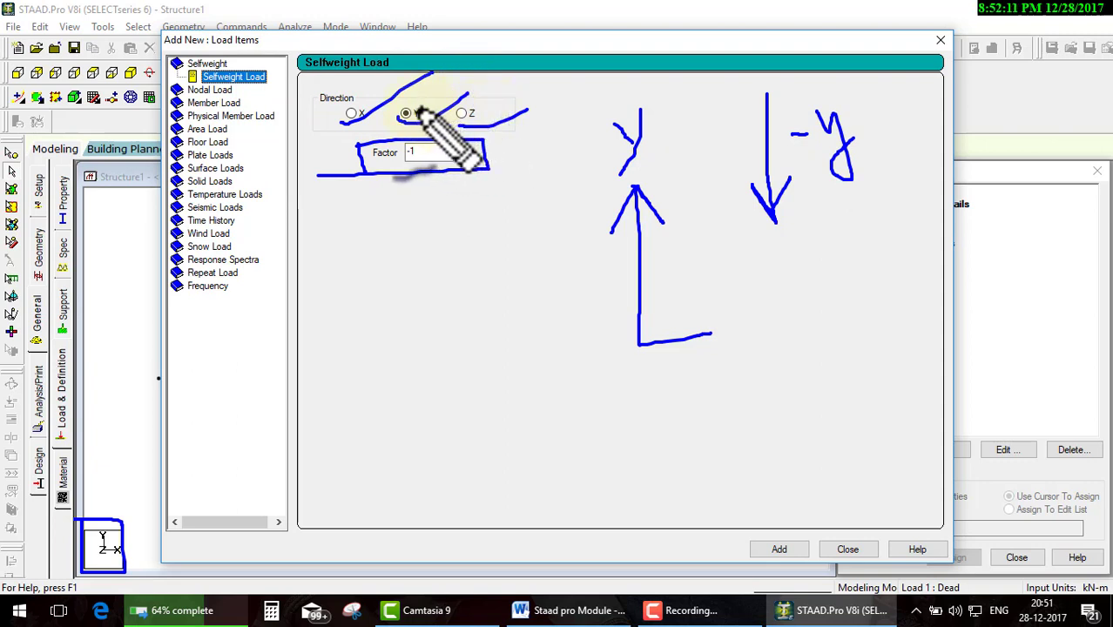
left_click_drag(408, 83, 393, 87)
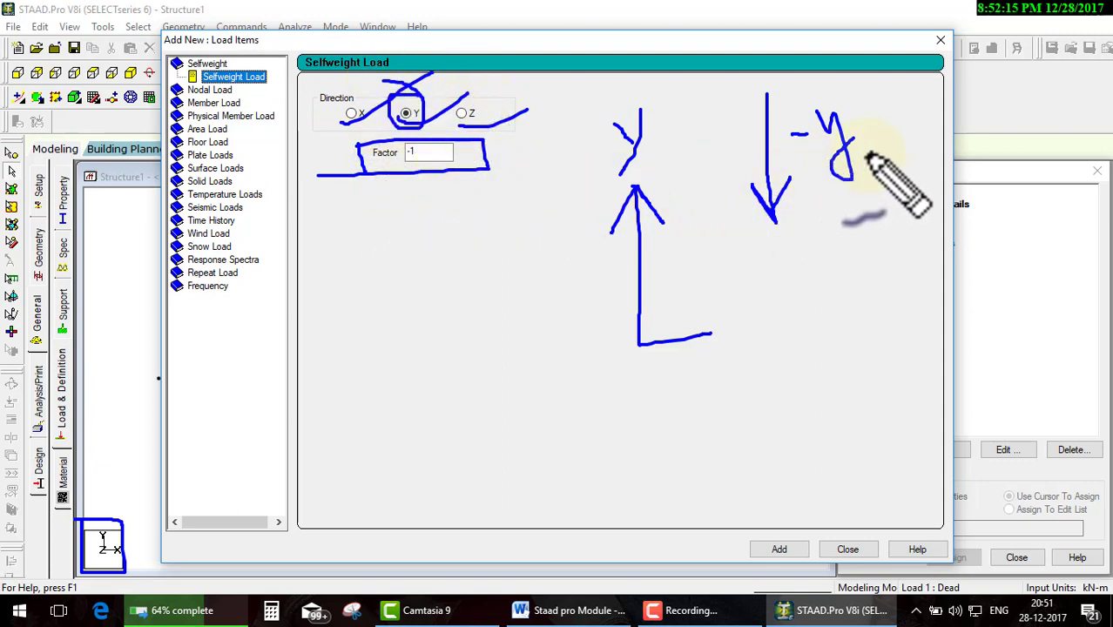
left_click_drag(810, 105, 883, 153)
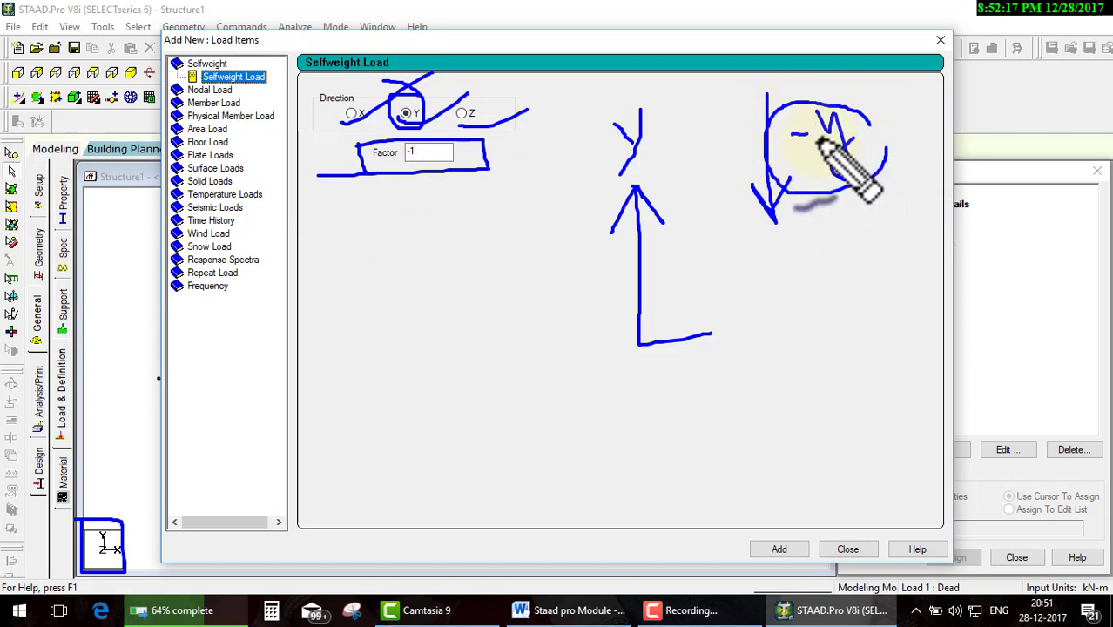
mouse_move(653, 156)
left_mouse_down()
mouse_move(703, 150)
mouse_move(716, 188)
left_mouse_up()
left_click_drag(710, 117, 764, 178)
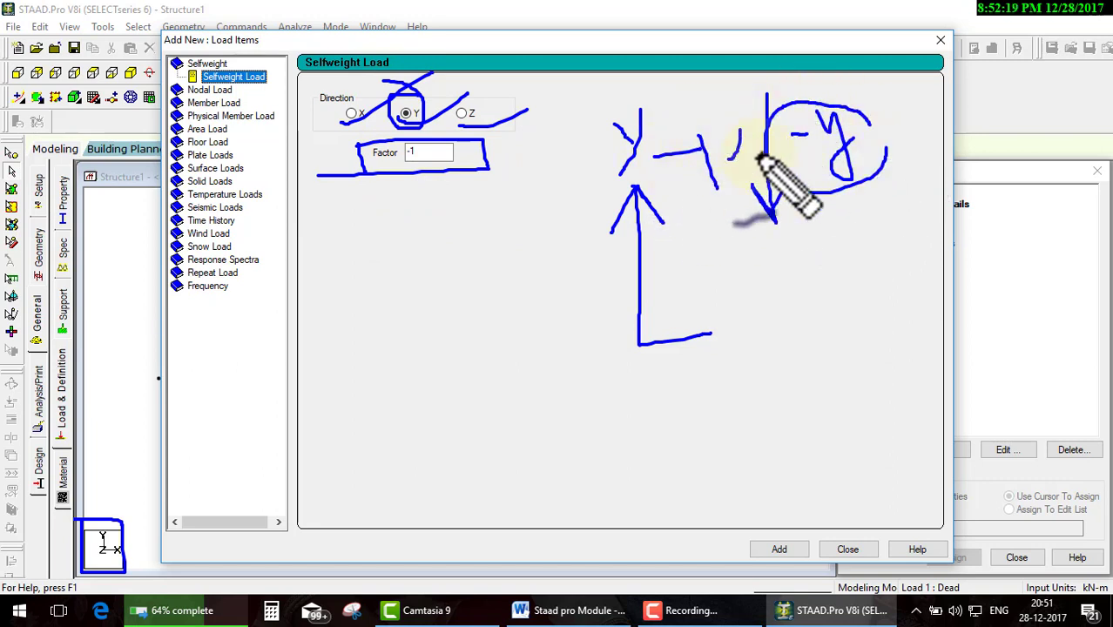
left_click_drag(414, 154, 514, 133)
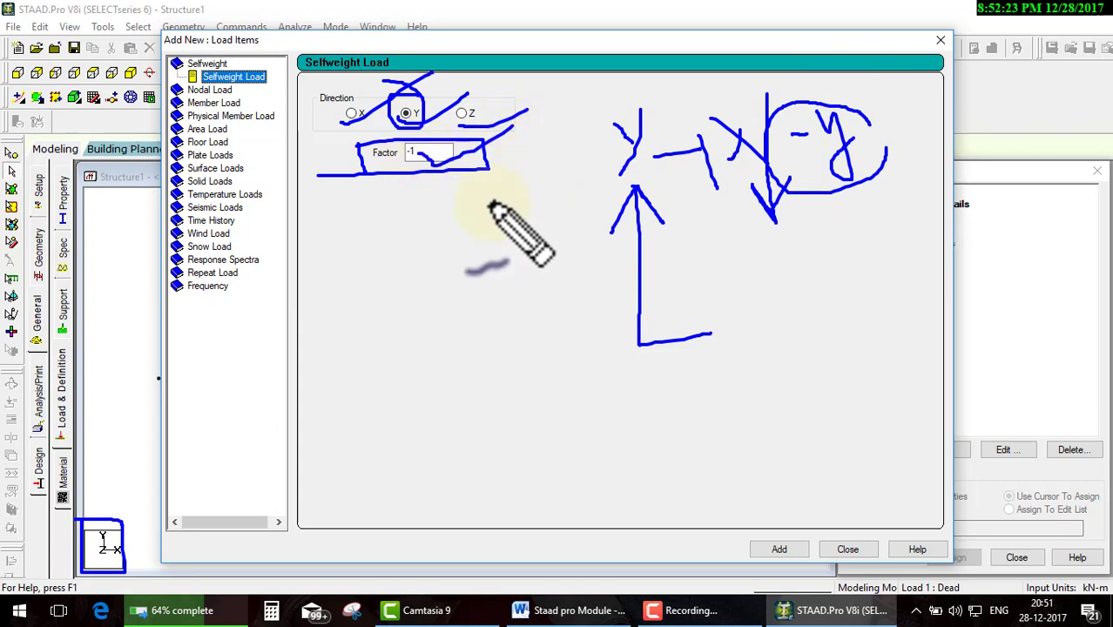
key("Escape")
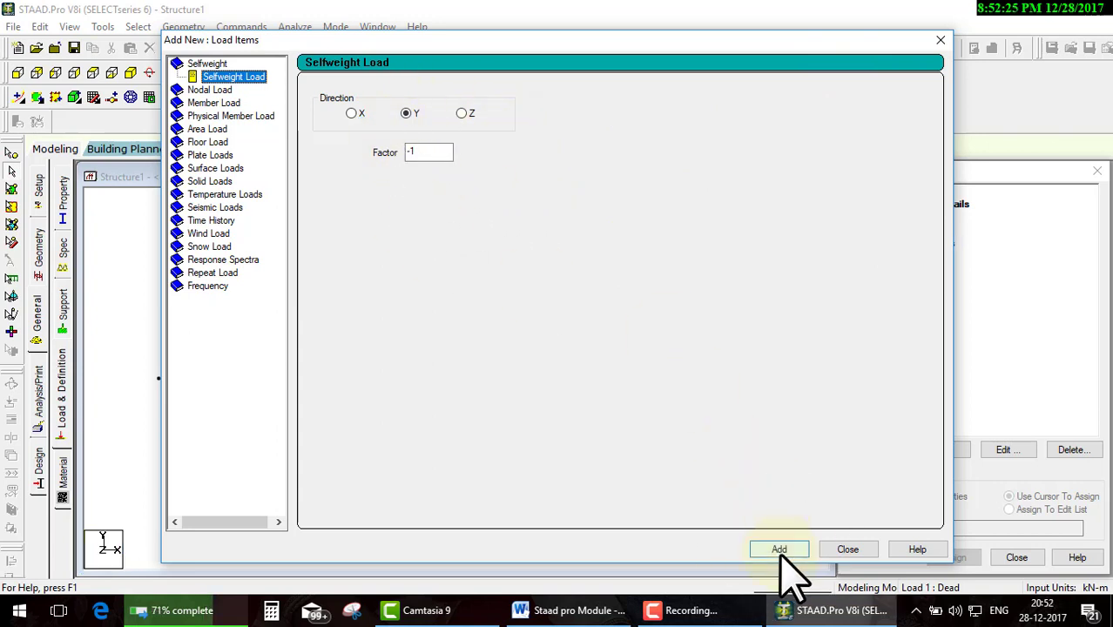
- Add a SELFWEIGHT Y -1 load to case 1: Dead and select it in the tree
left_click(779, 550)
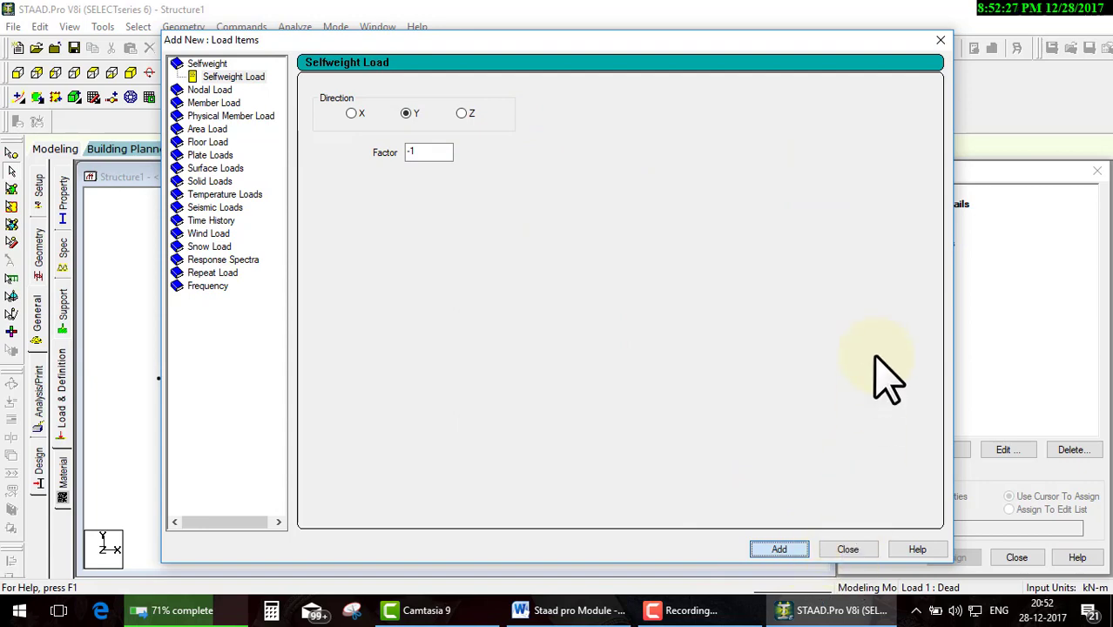
key("Escape")
left_click(928, 234)
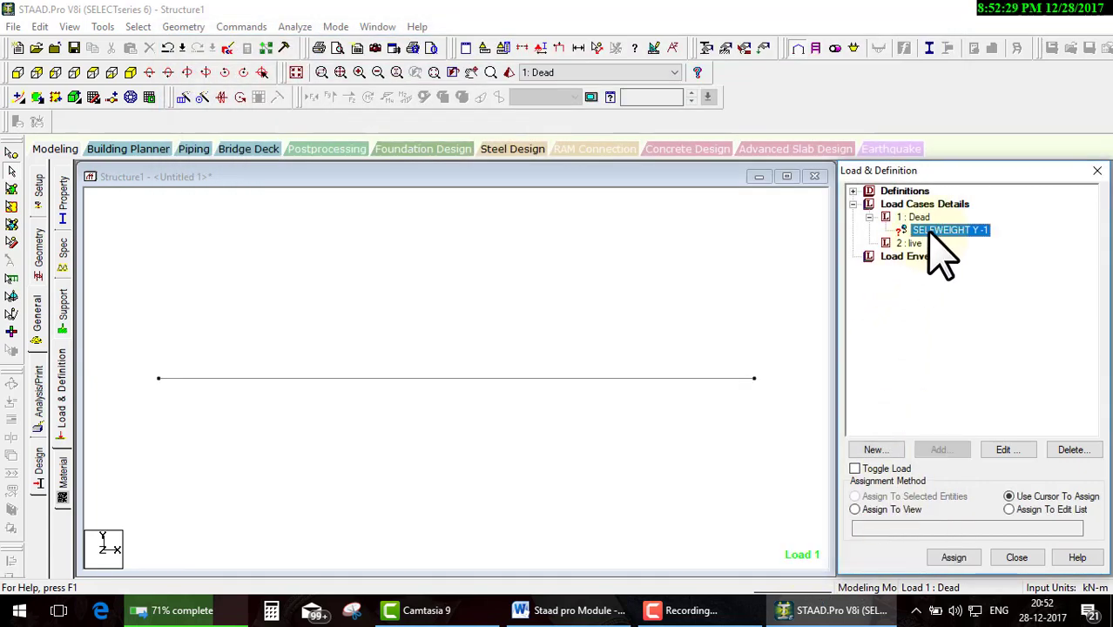
left_click_drag(878, 307, 921, 298)
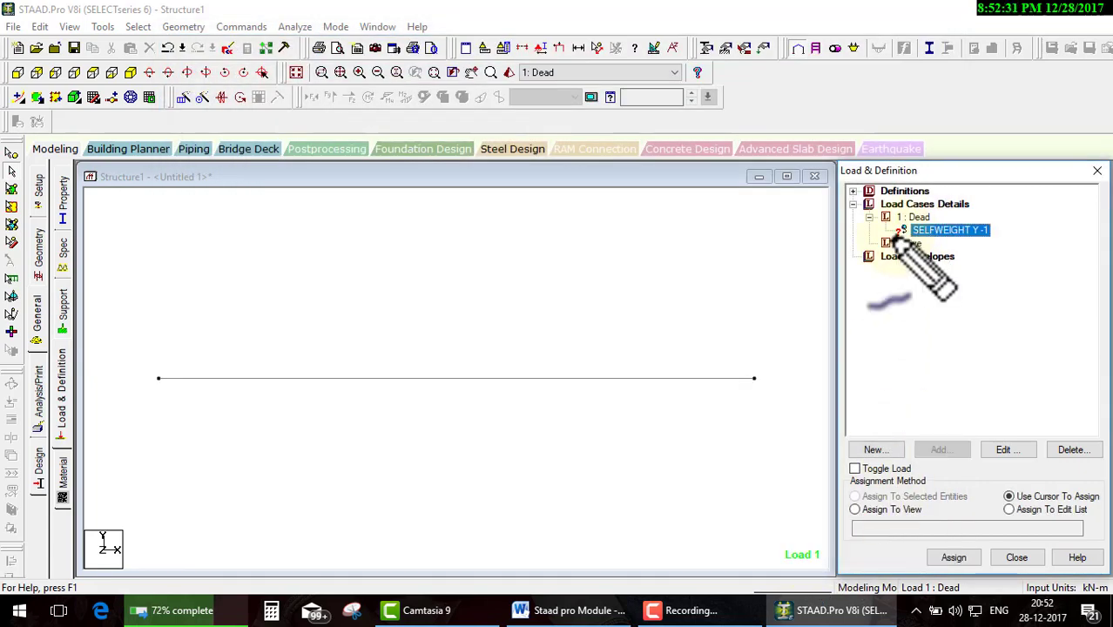
key("Escape")
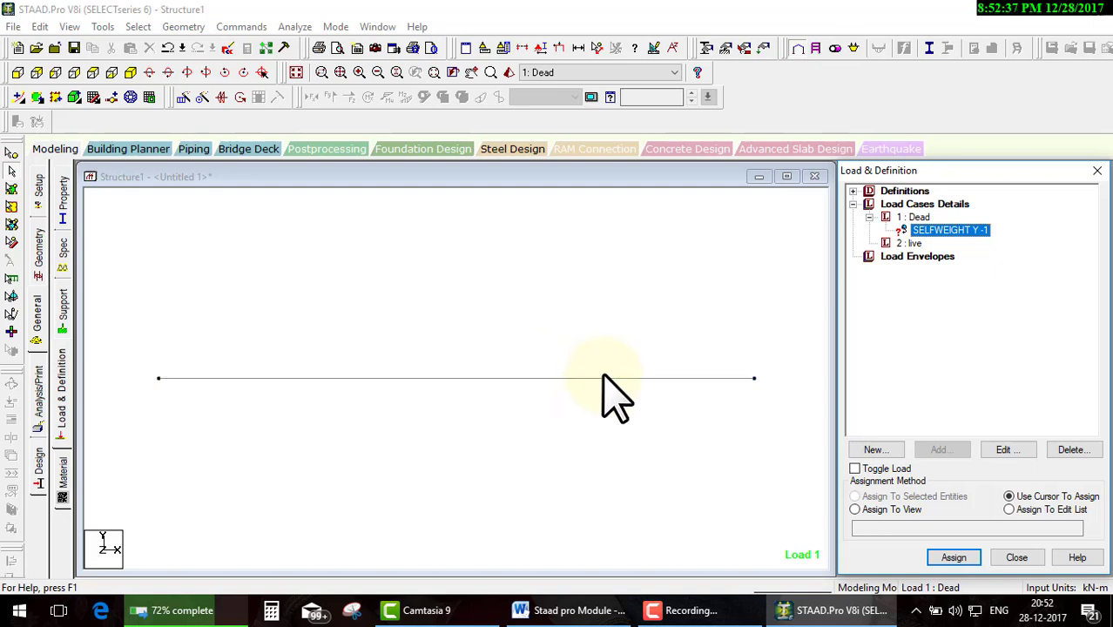
- Assign the SELFWEIGHT Y -1 load to selected beam 804, confirming with Yes
left_click(659, 379)
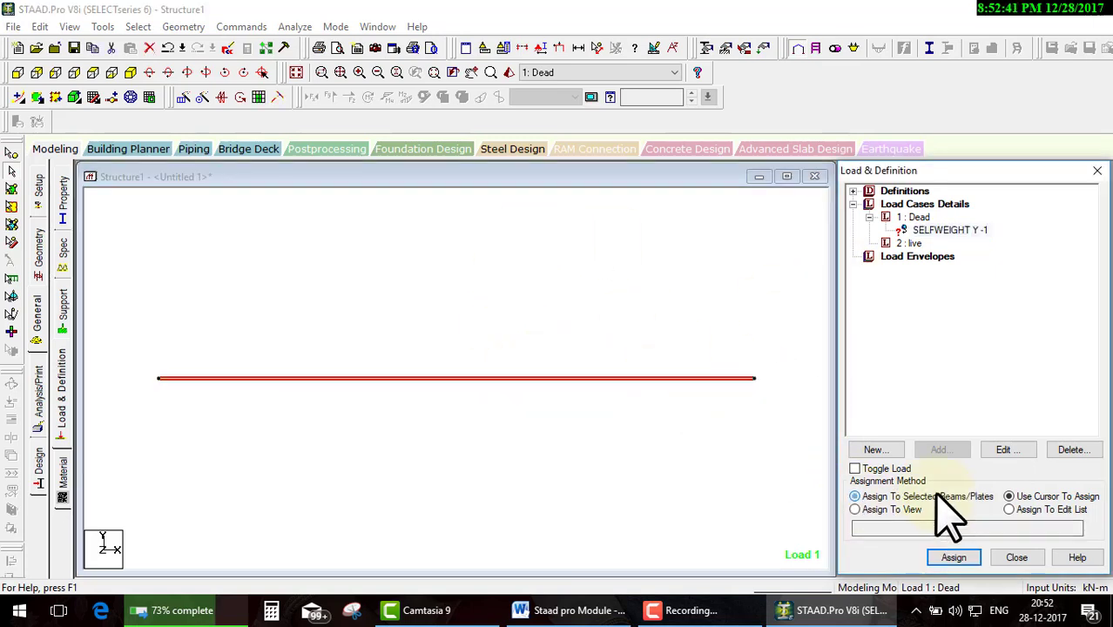
left_click(875, 494)
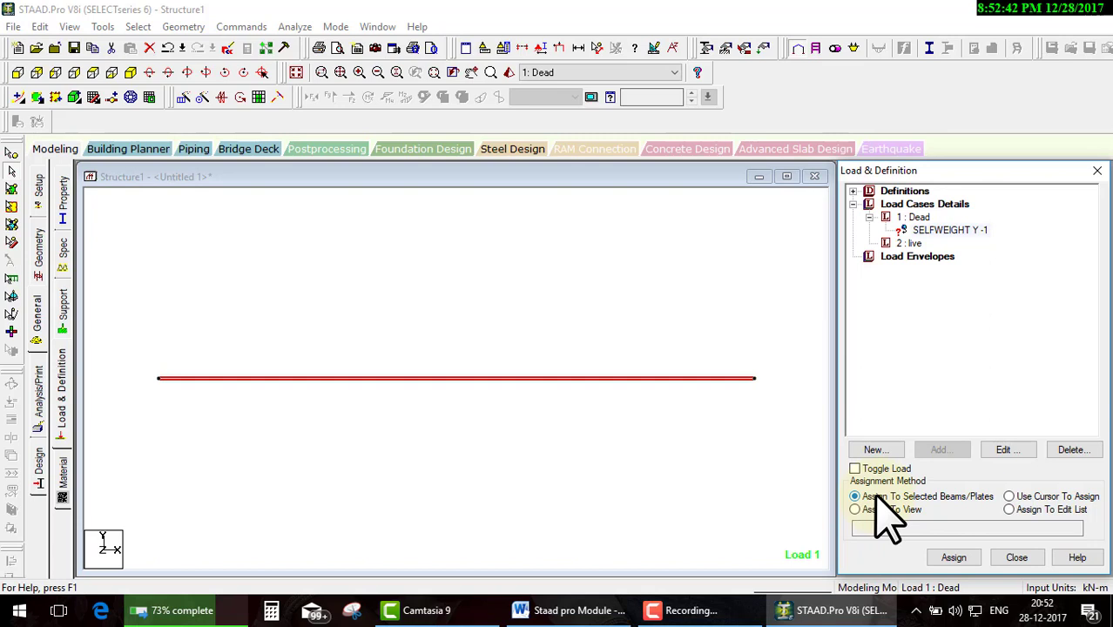
left_click(952, 558)
left_click(968, 410)
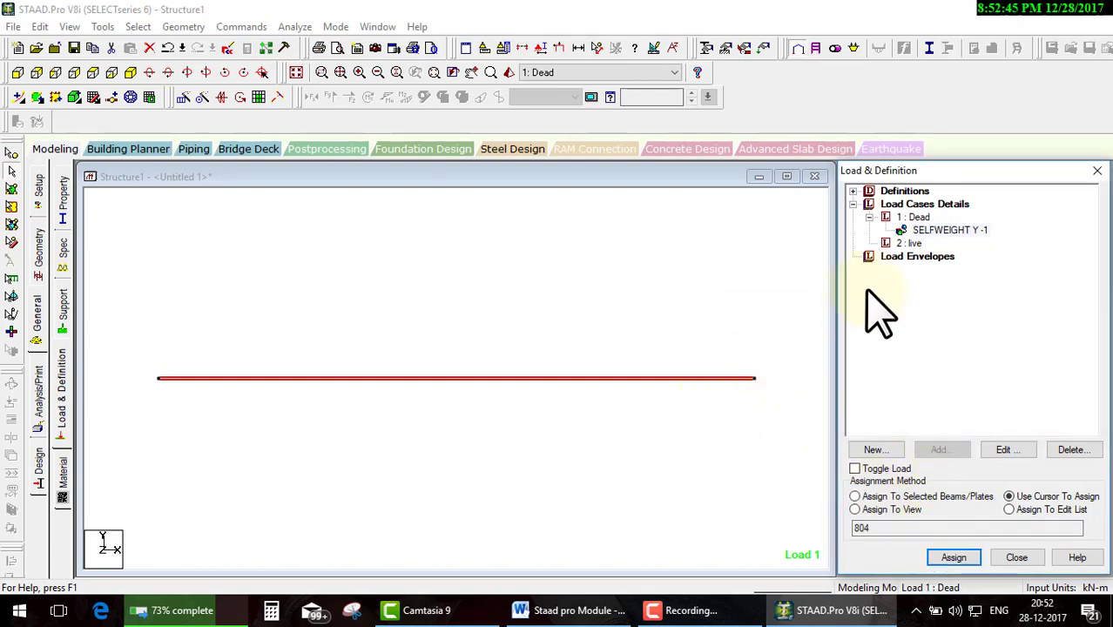
left_click(734, 278)
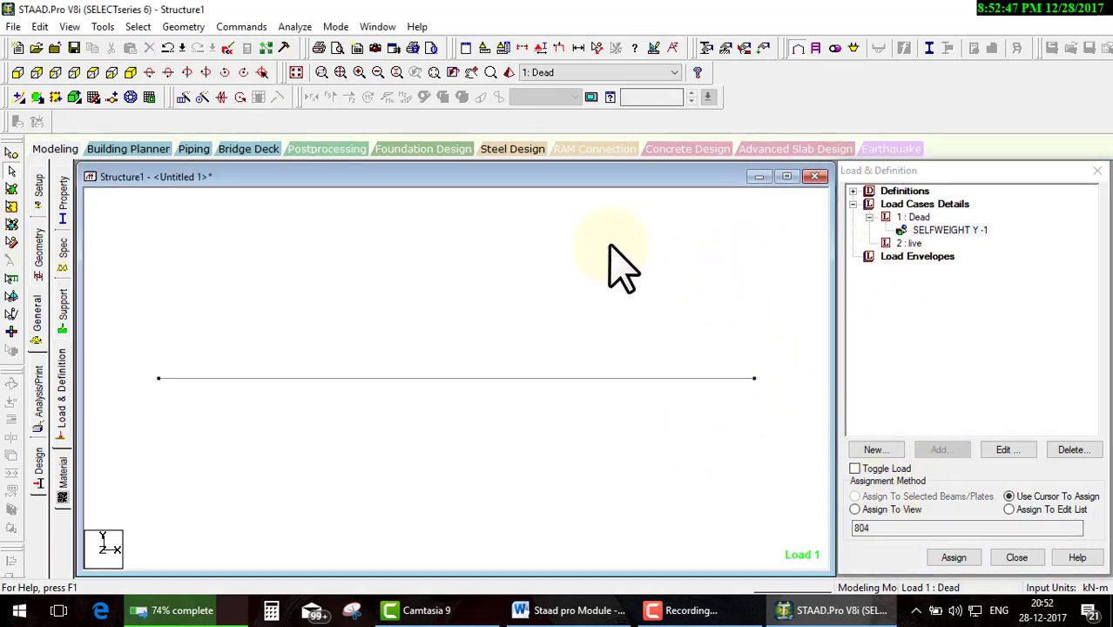
left_click(943, 229)
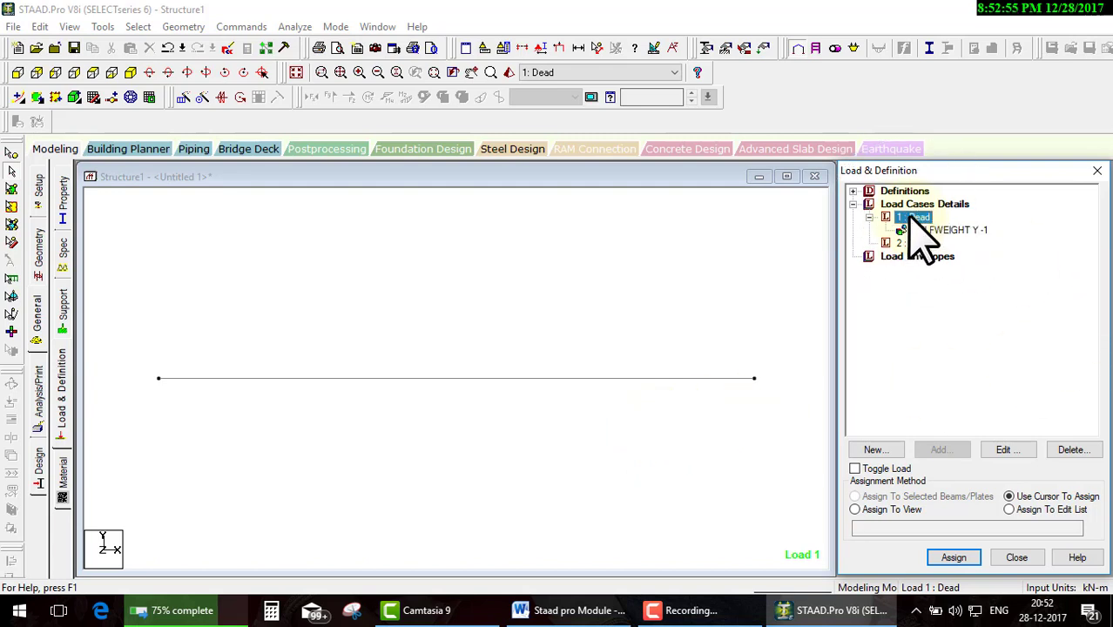
- Open Add New Load Items for the Dead case and settle on the Nodal Load Node form
left_click(938, 450)
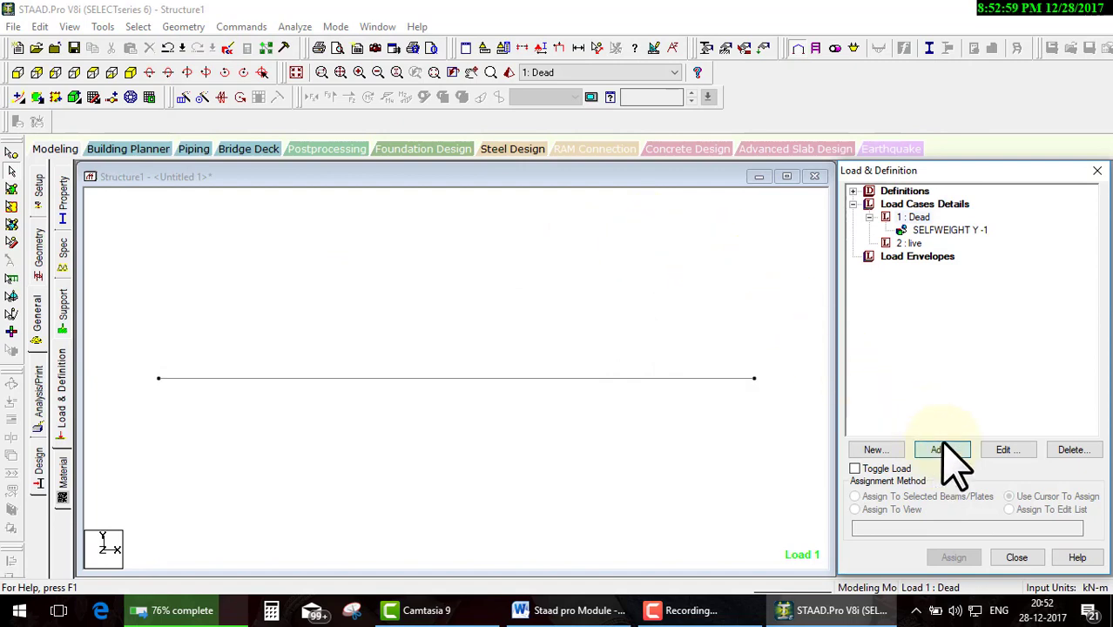
left_click(943, 446)
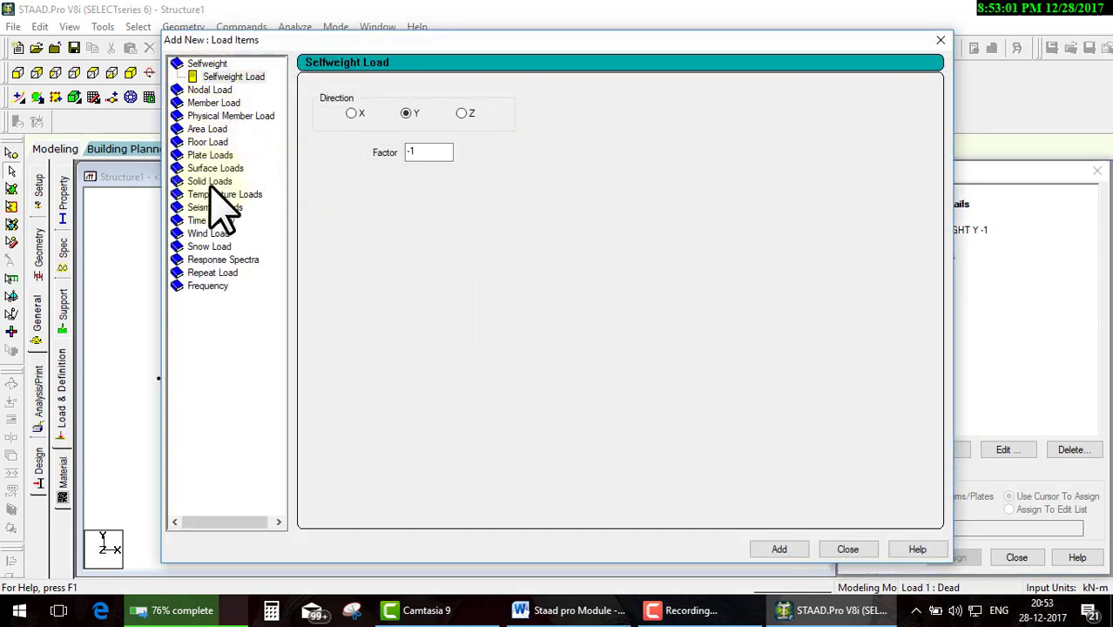
left_click(200, 89)
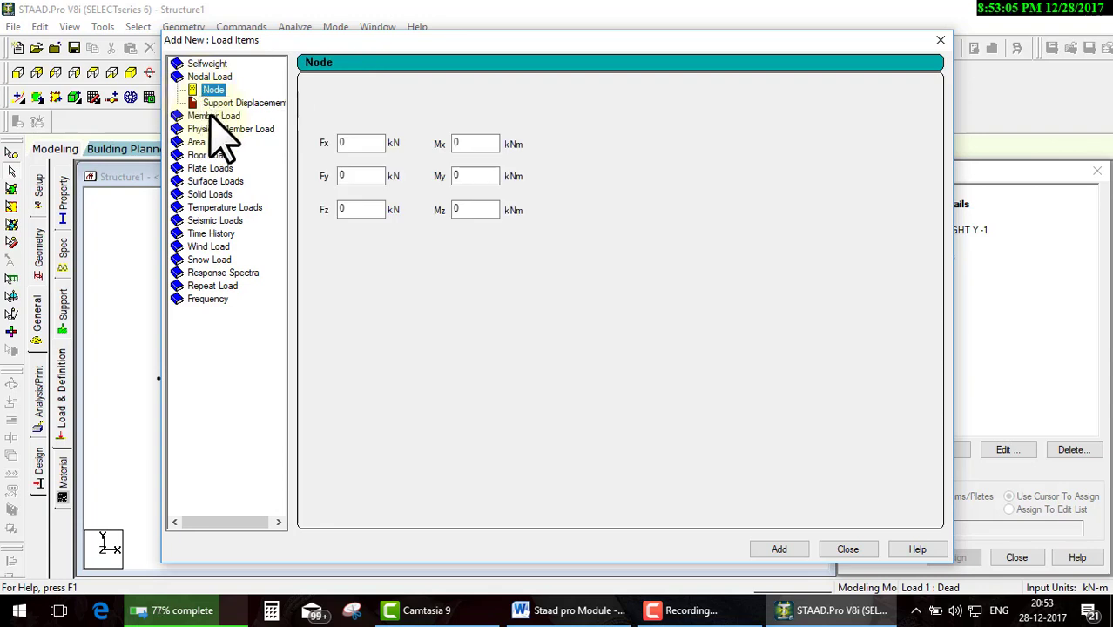
left_click(211, 116)
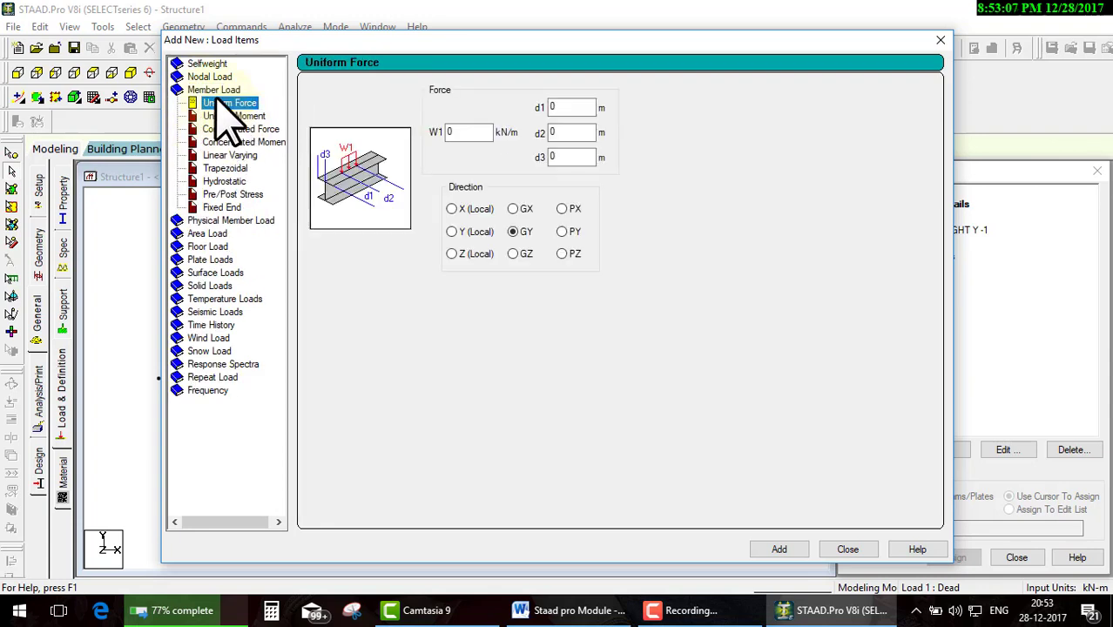
left_click(209, 79)
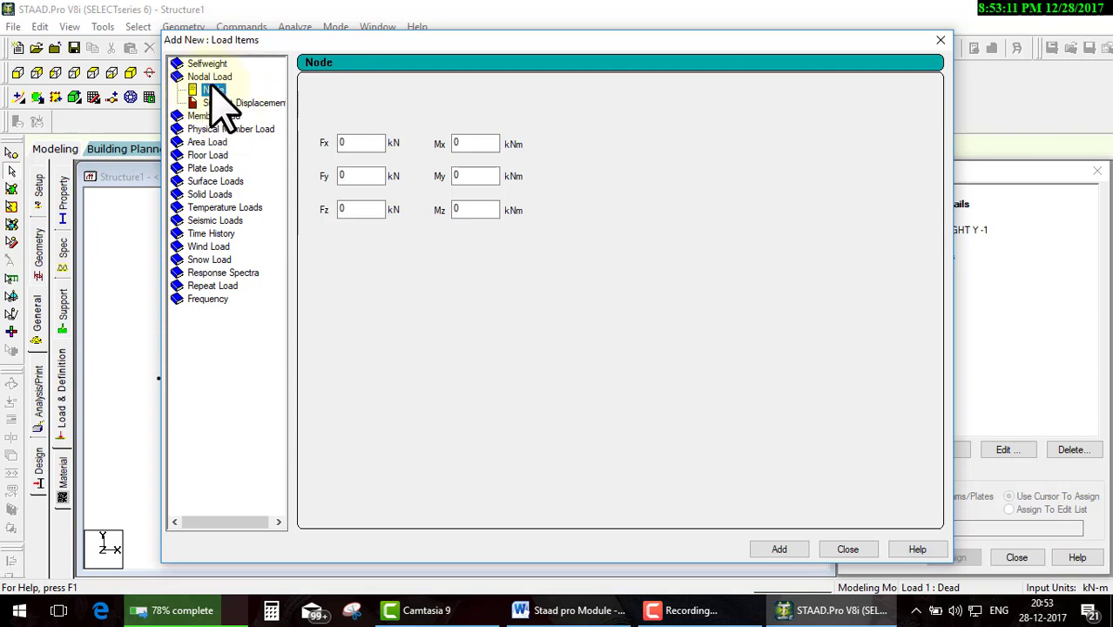
left_click(232, 106)
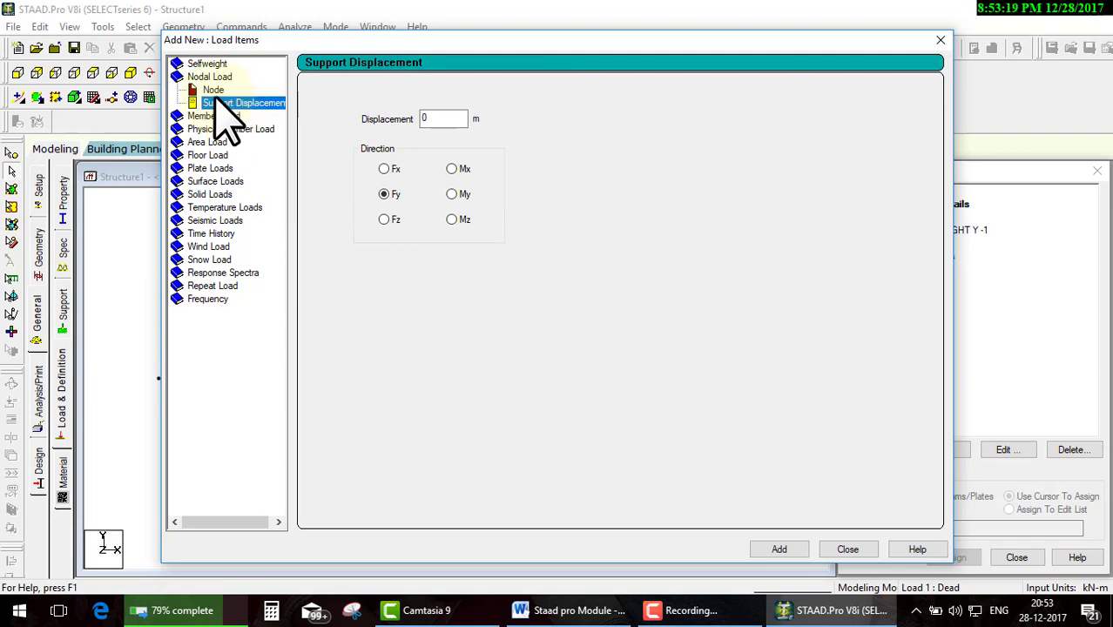
left_click(214, 91)
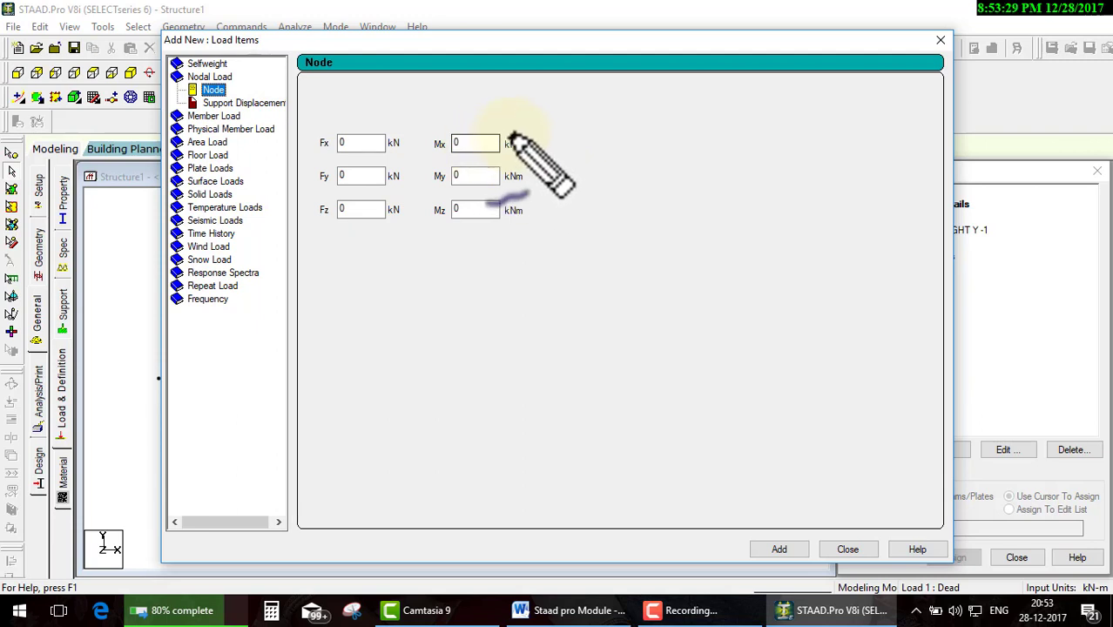
- Highlight the three force and three moment fields on screen, then clear the annotations
left_click_drag(518, 133, 504, 229)
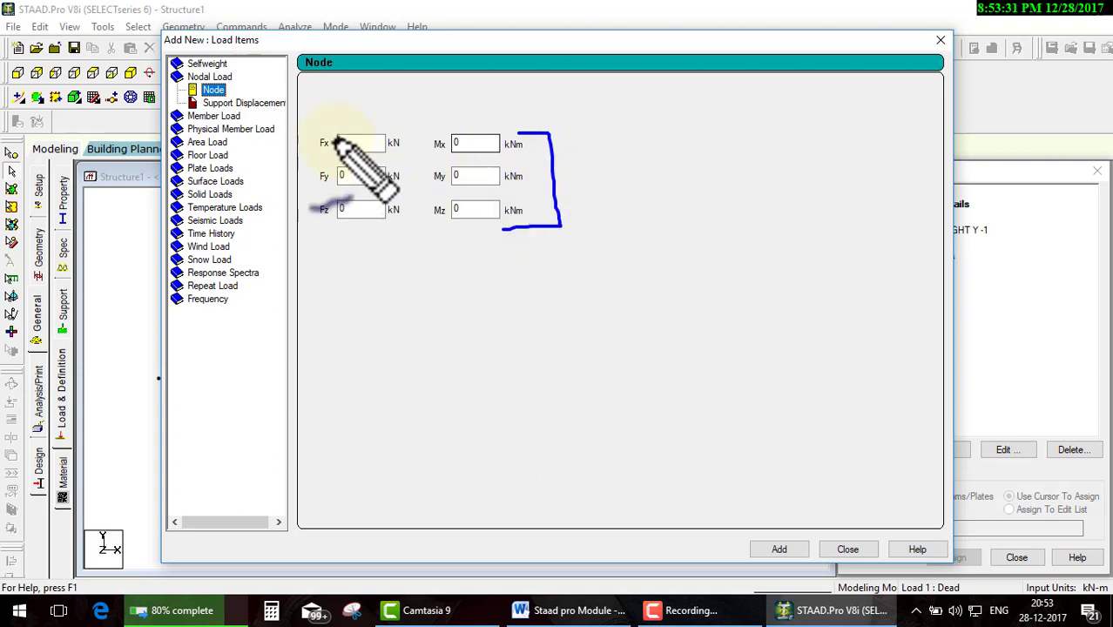
left_click_drag(342, 132, 364, 244)
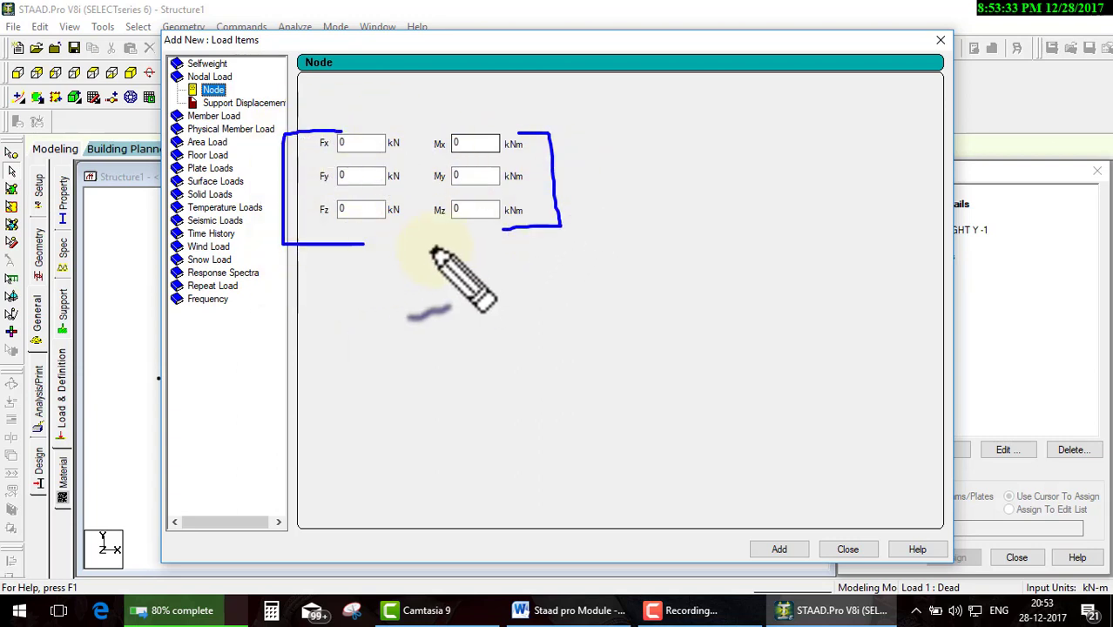
key("Escape")
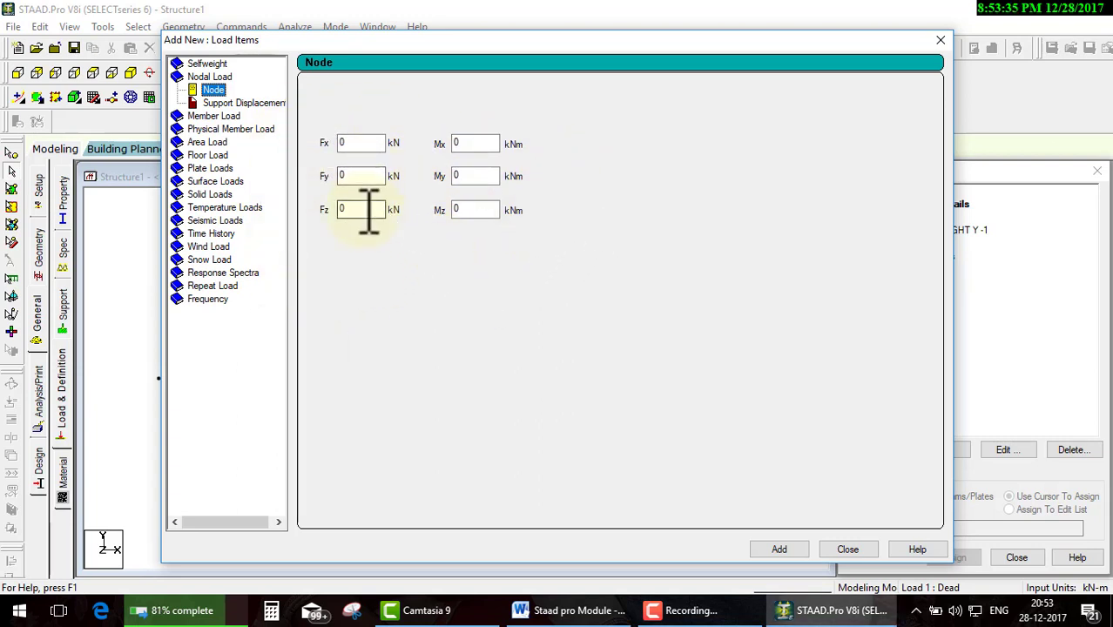
- Add a Dead-case nodal load of Fy -10 and Mz 2, then select it in the tree
left_click_drag(360, 175, 312, 174)
type("-10")
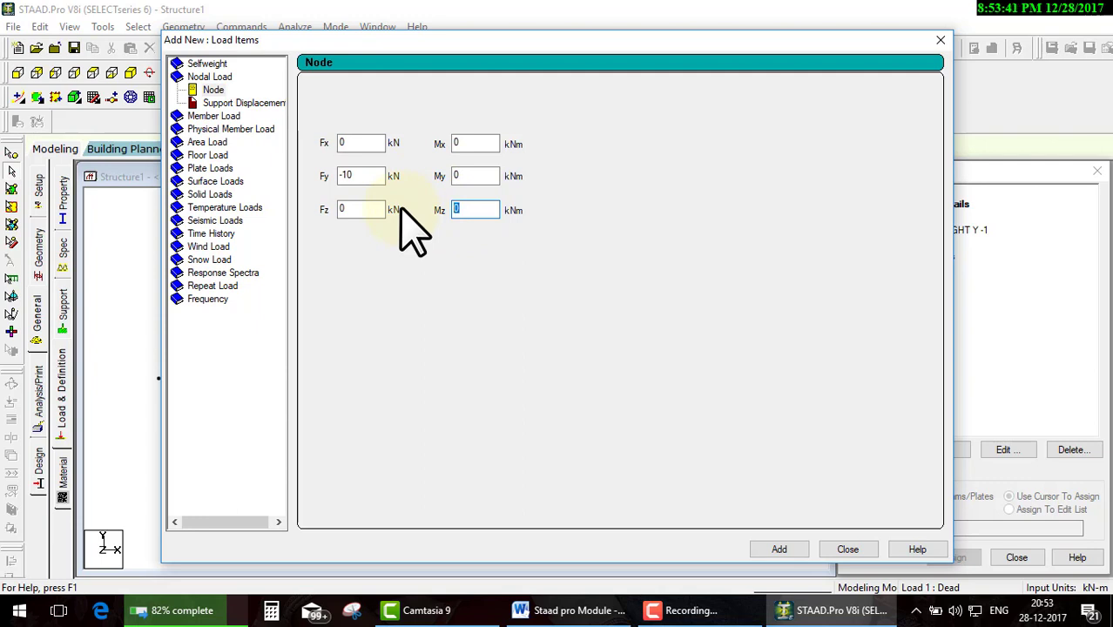
type("2")
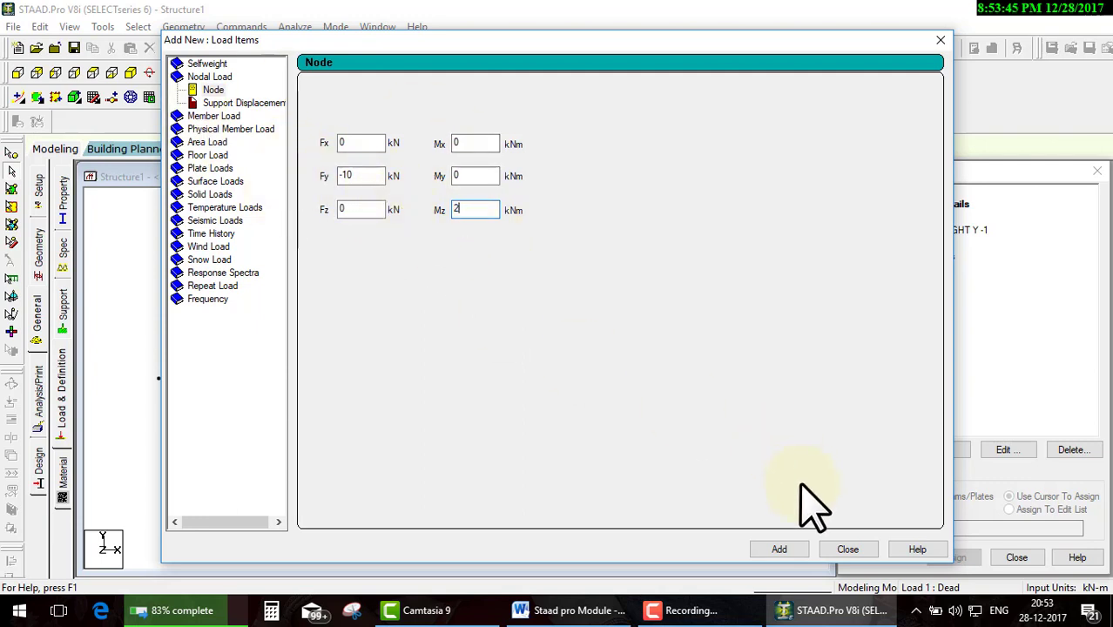
left_click(790, 548)
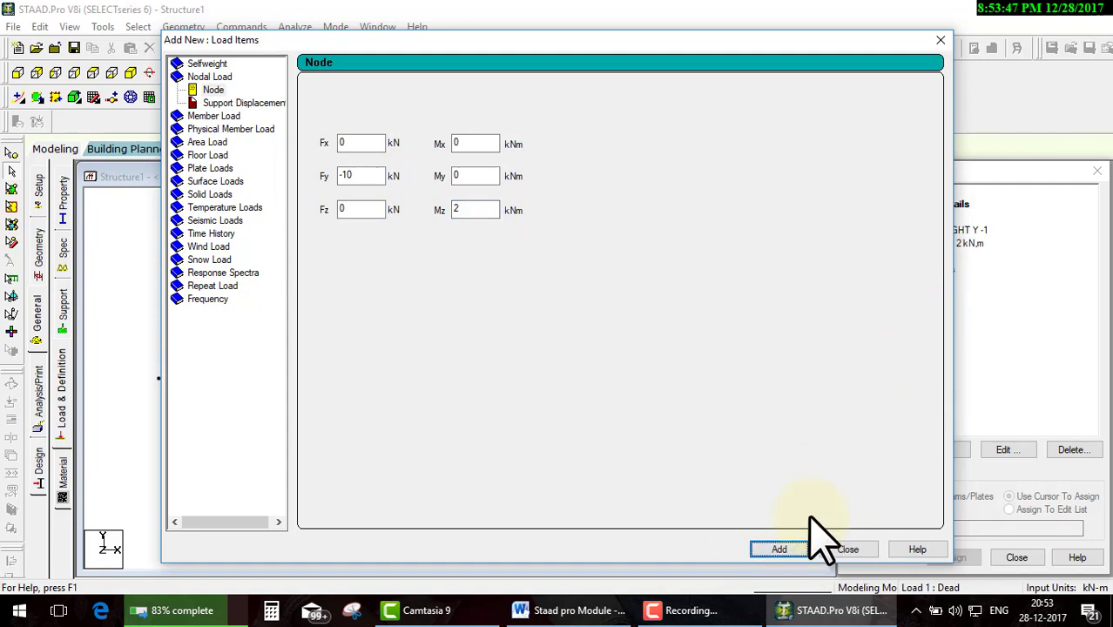
left_click(836, 550)
left_click(921, 244)
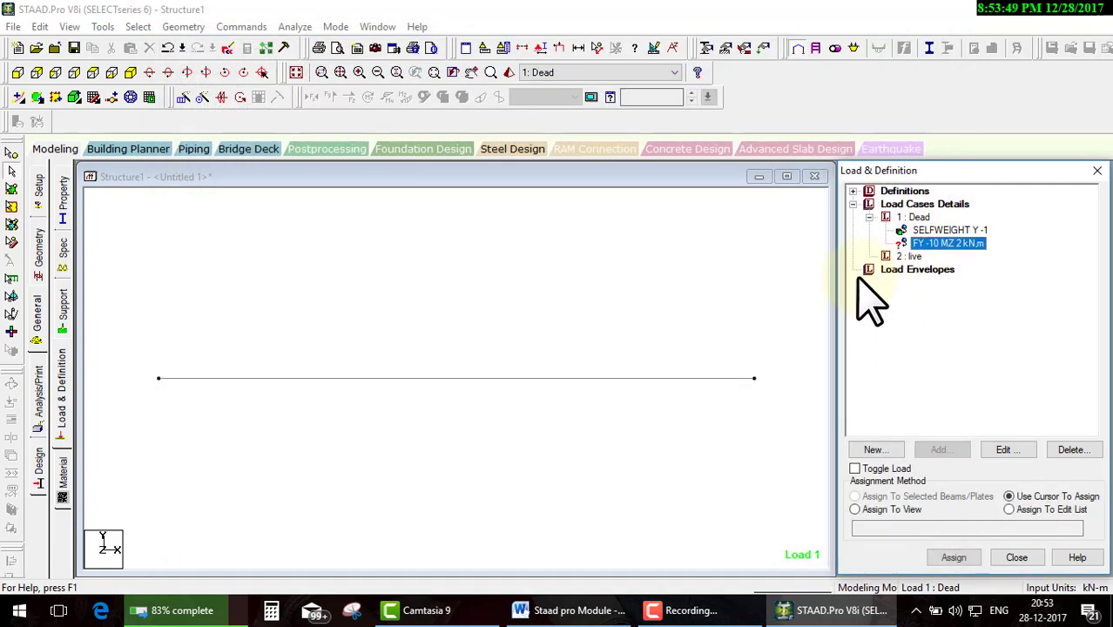
- Assign the FY -10 MZ 2 nodal load to the beam's right-end node
left_click(12, 154)
left_click(754, 378)
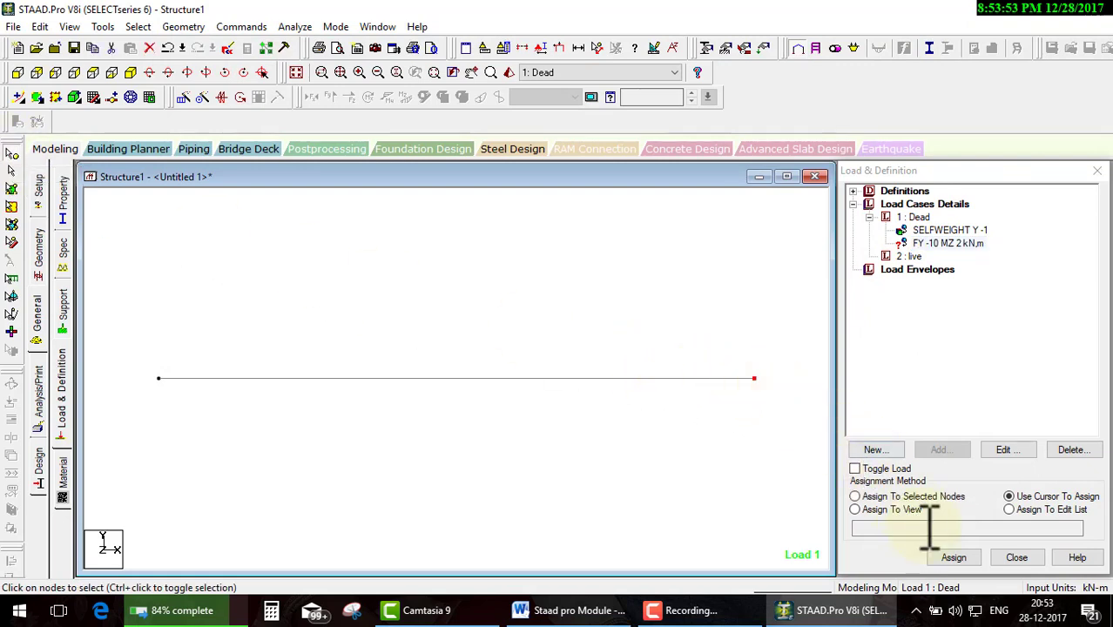
left_click(855, 496)
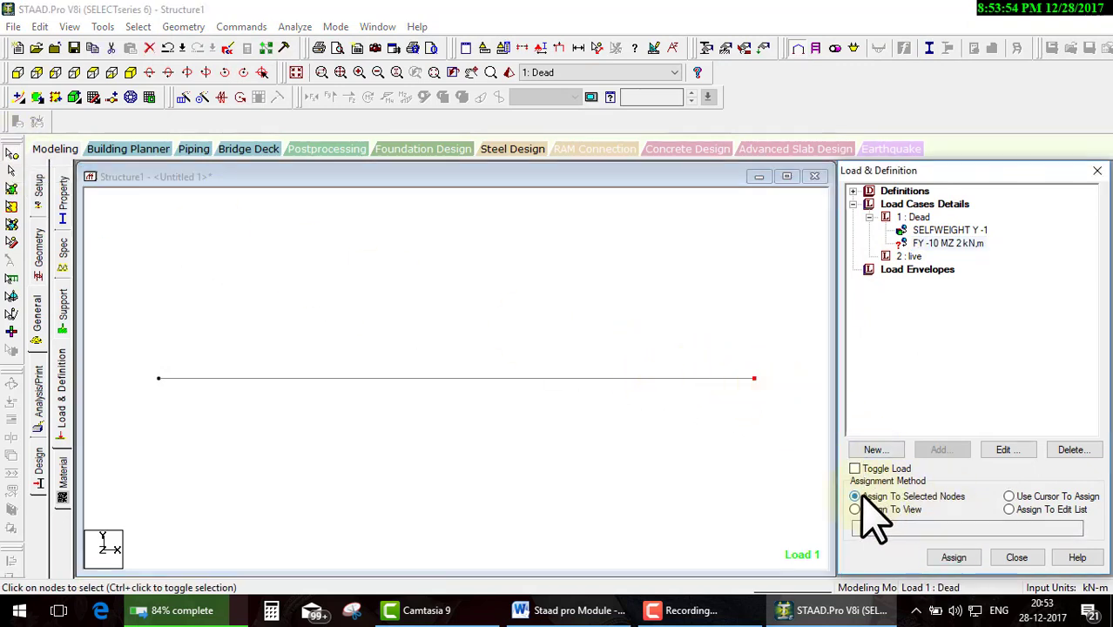
left_click(956, 556)
left_click(984, 411)
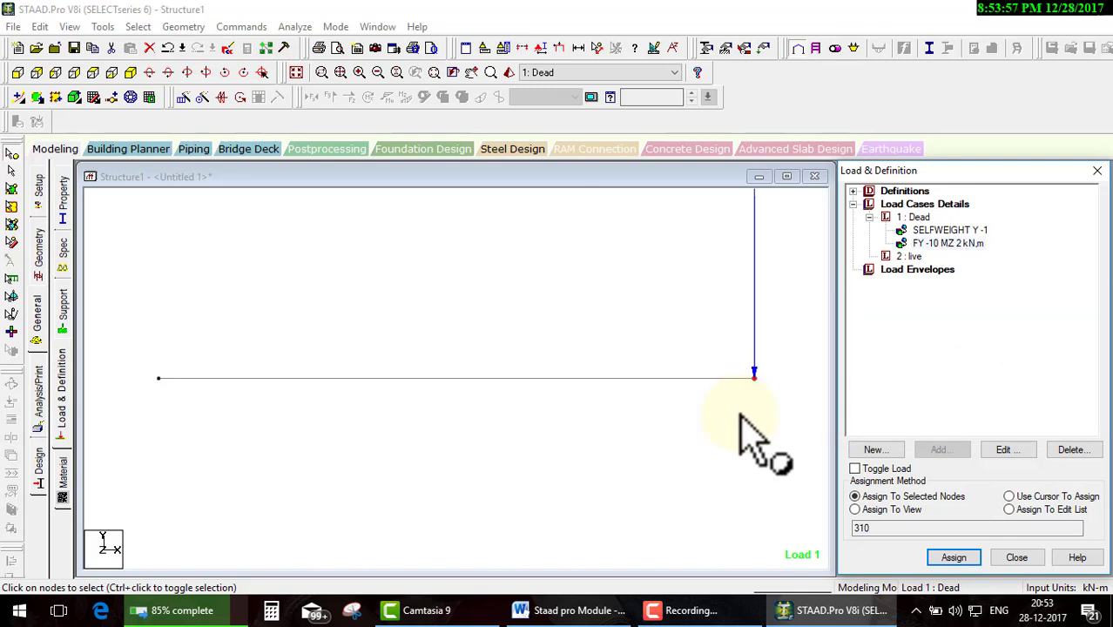
- Pan and zoom the view to inspect the new nodal load arrow
middle_click_drag(739, 422, 620, 439)
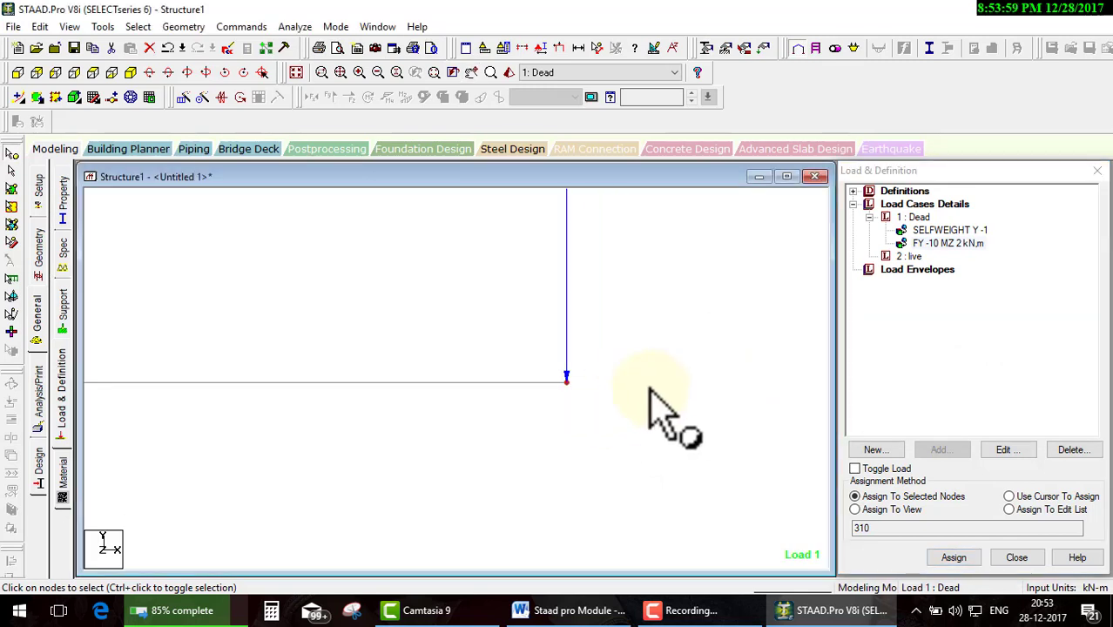
middle_click_drag(597, 417, 728, 427)
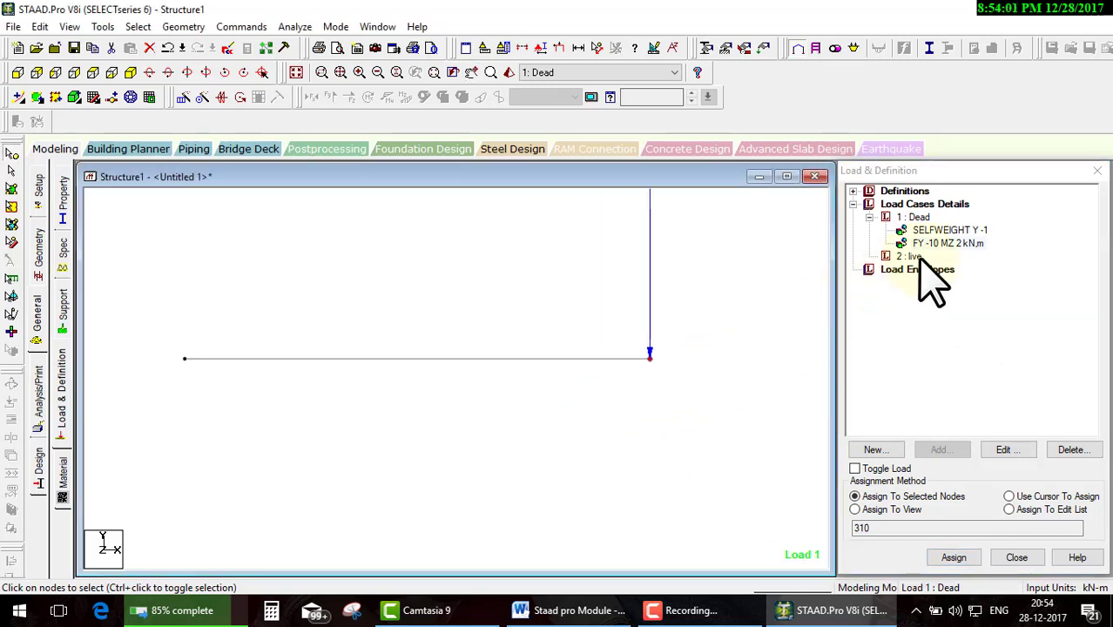
left_click(675, 255)
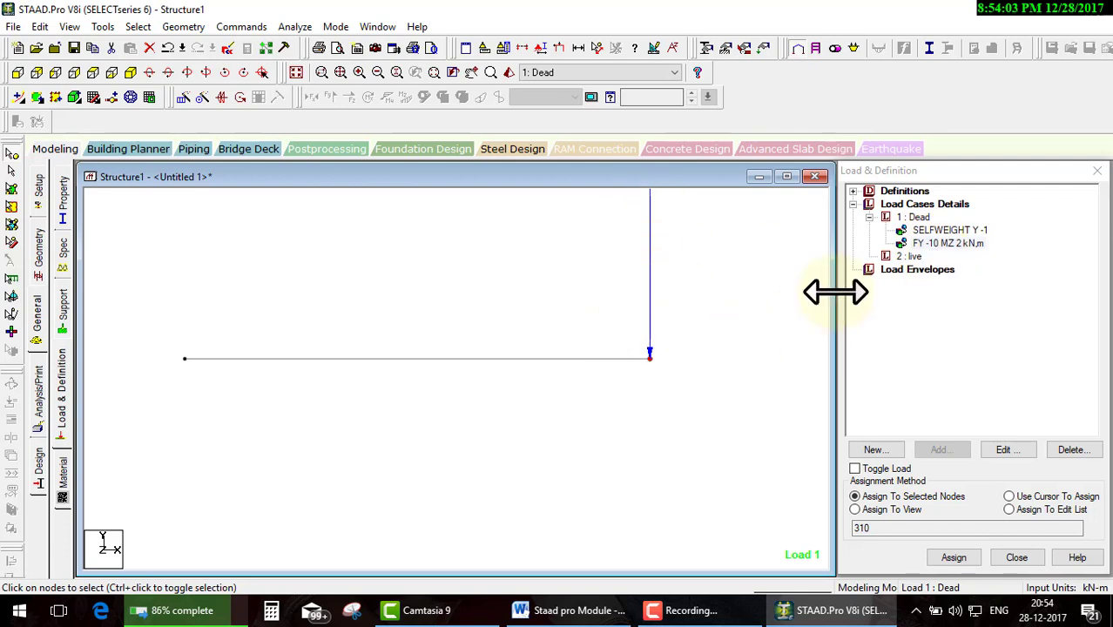
left_click(708, 314)
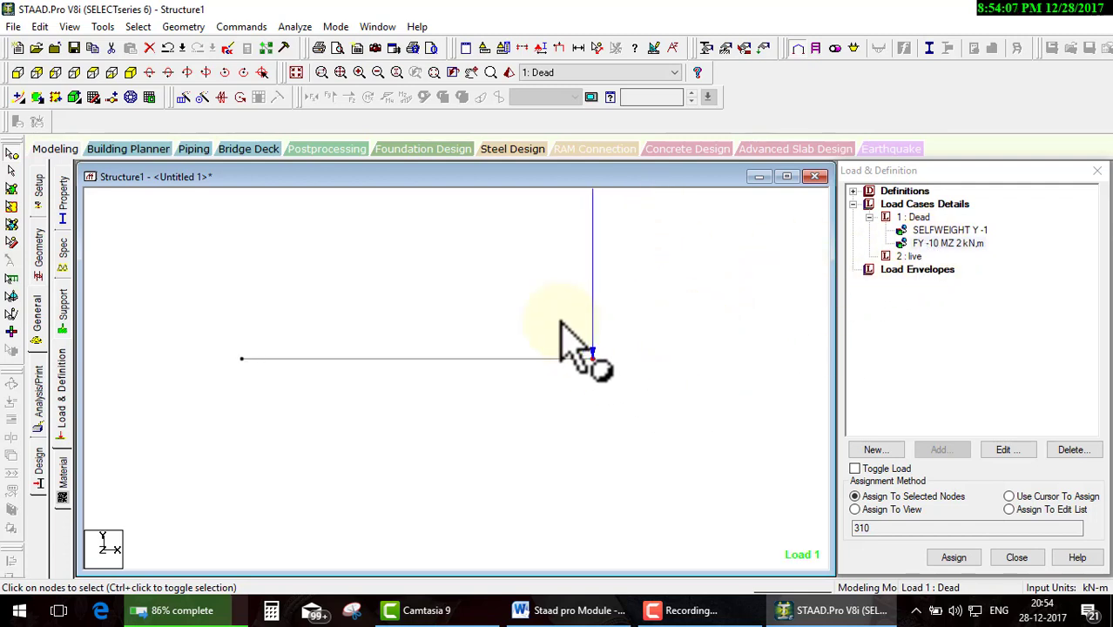
scroll(561, 324, "down", 1)
scroll(570, 329, "up", 1)
scroll(580, 331, "up", 1)
scroll(601, 336, "up", 1)
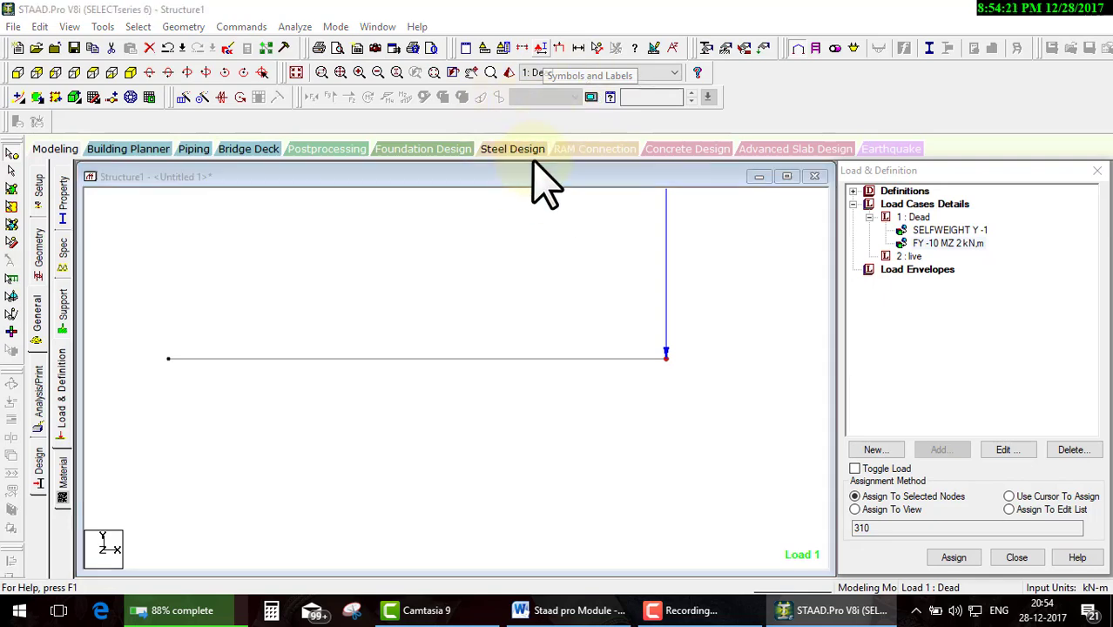
- Bring up the Diagrams dialog with Ctrl+D, move it left, and show its Scales tab
key("ctrl+d")
left_click_drag(595, 50, 246, 39)
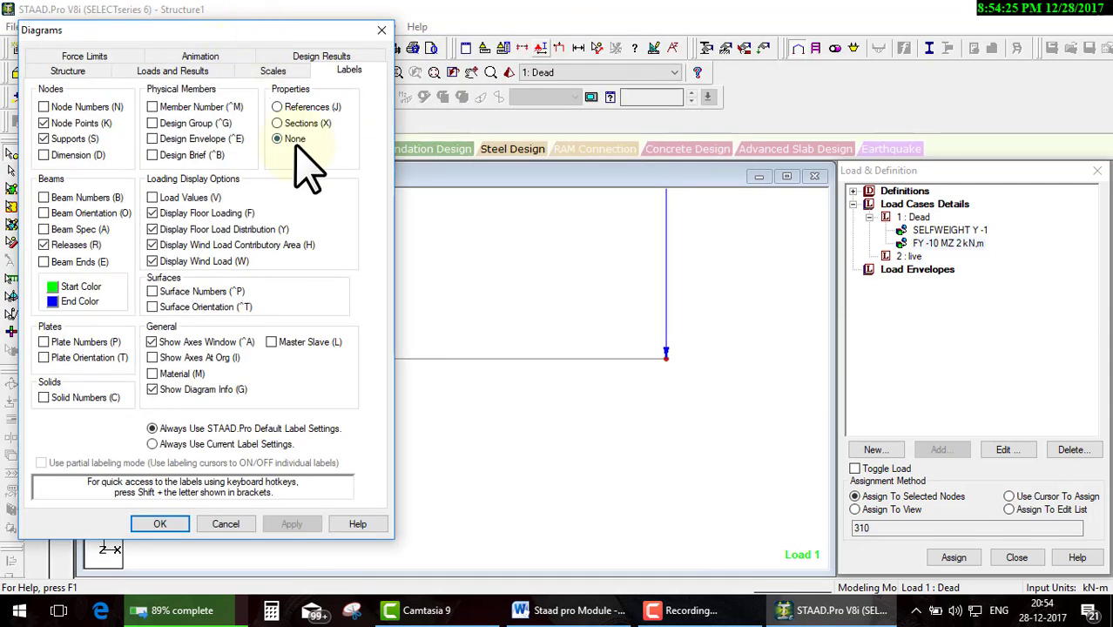
left_click(271, 73)
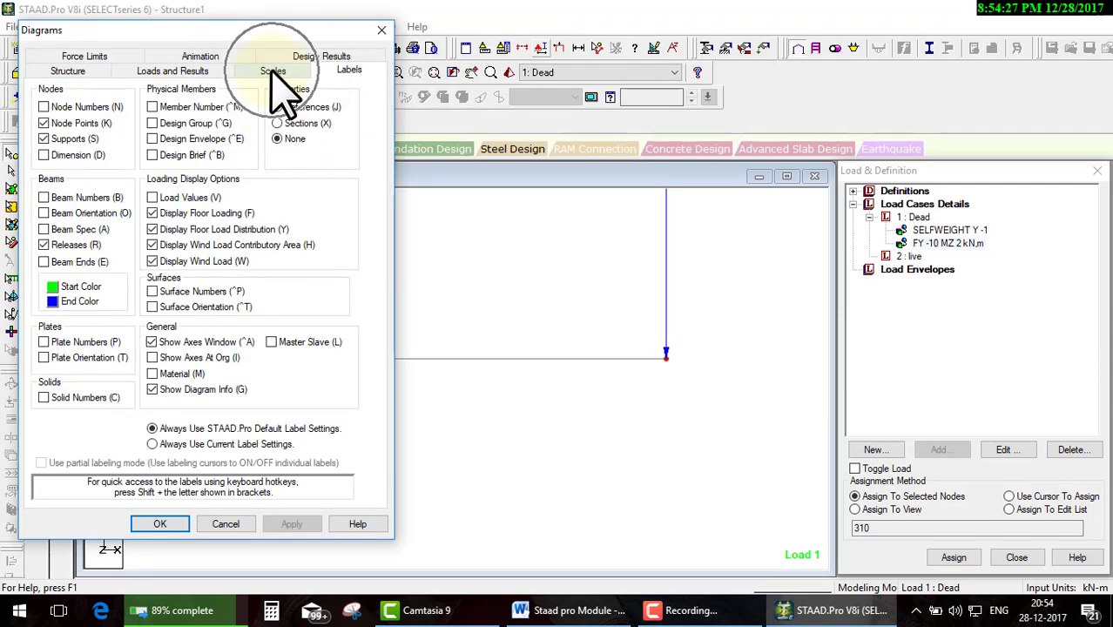
left_click(273, 73)
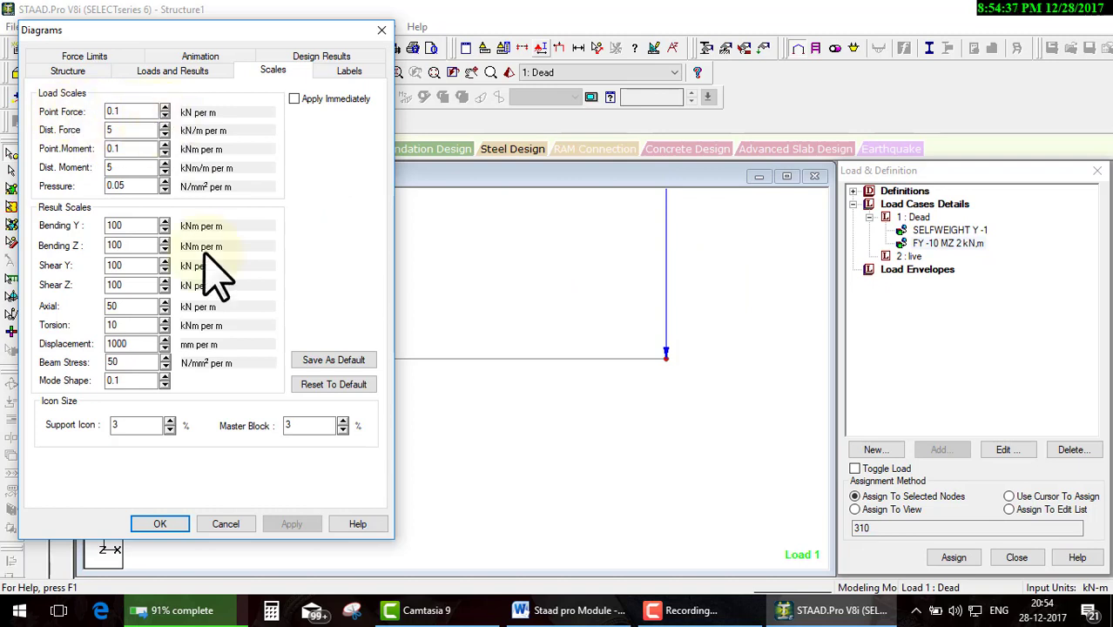
- Enable Apply Immediately, set Point Force scale 20 and Point Moment 9, and accept
left_click(295, 99)
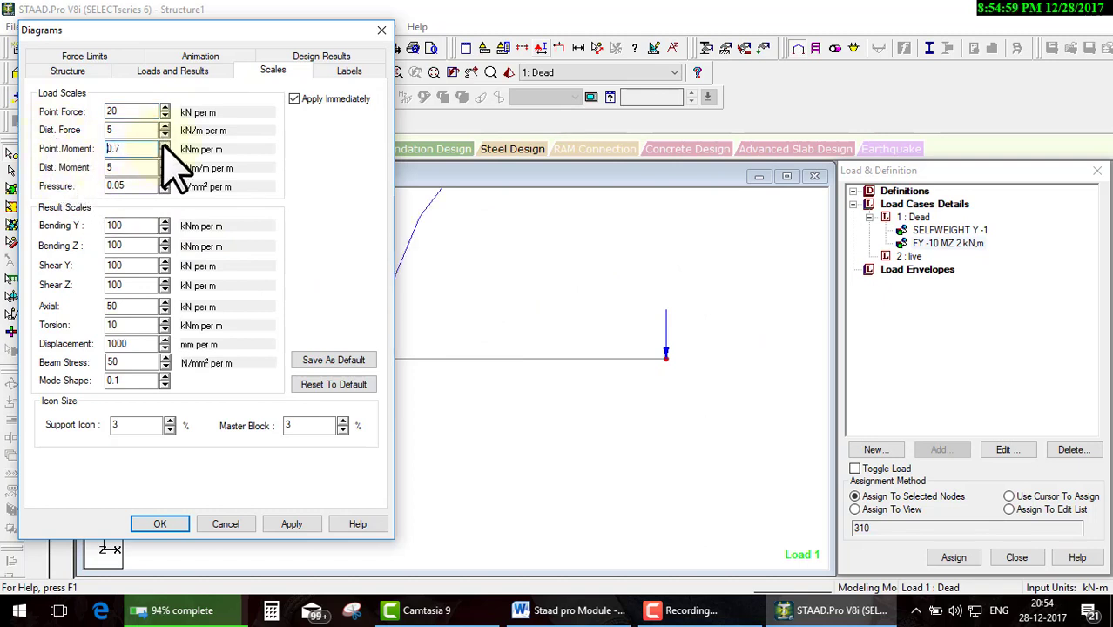
left_click(165, 145)
type("9")
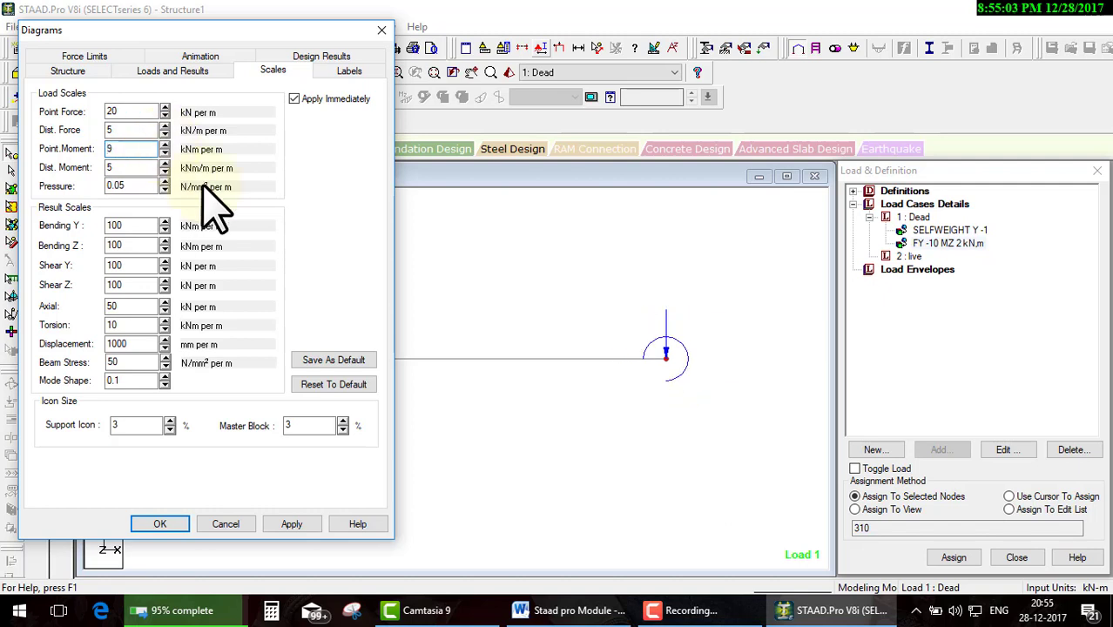
left_click(157, 524)
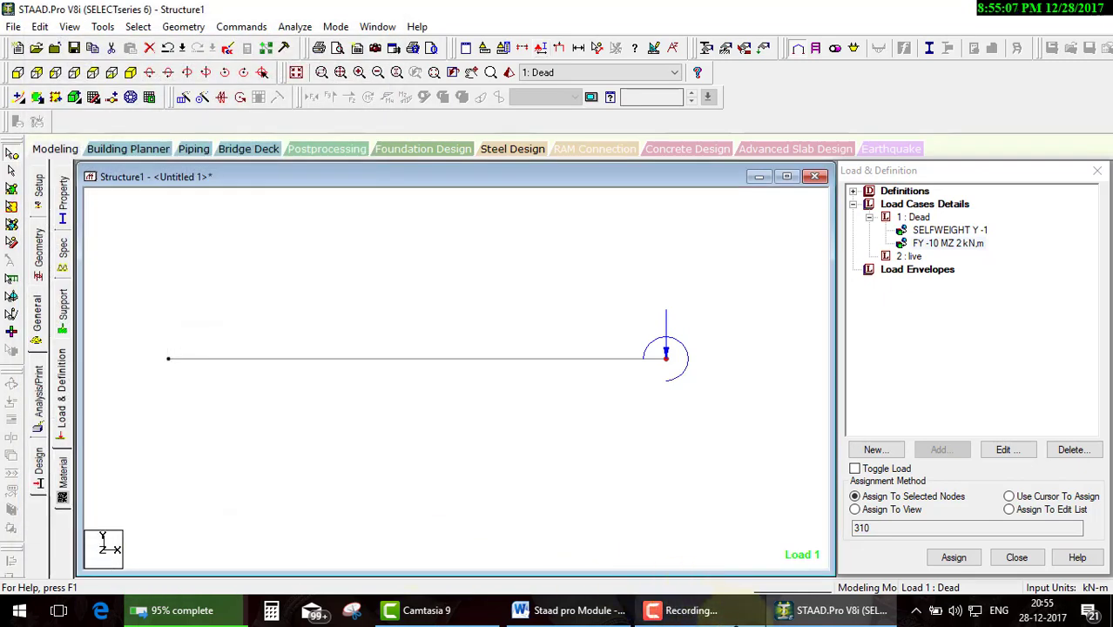
- Zoom and pan the view to re-centre the beam's loaded end
left_click(706, 610)
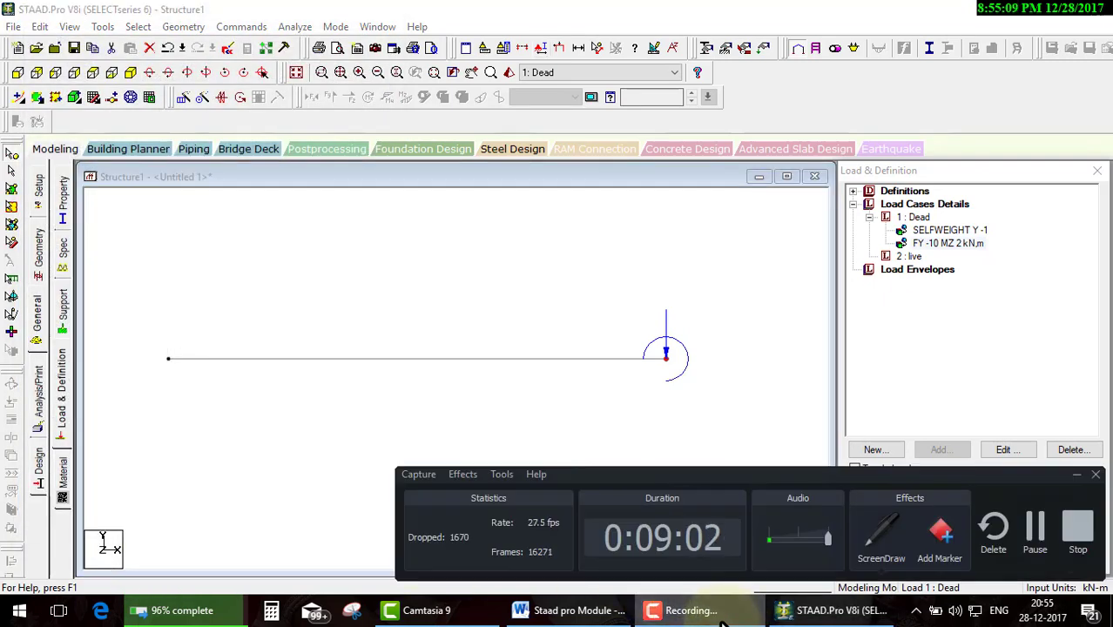
left_click(719, 613)
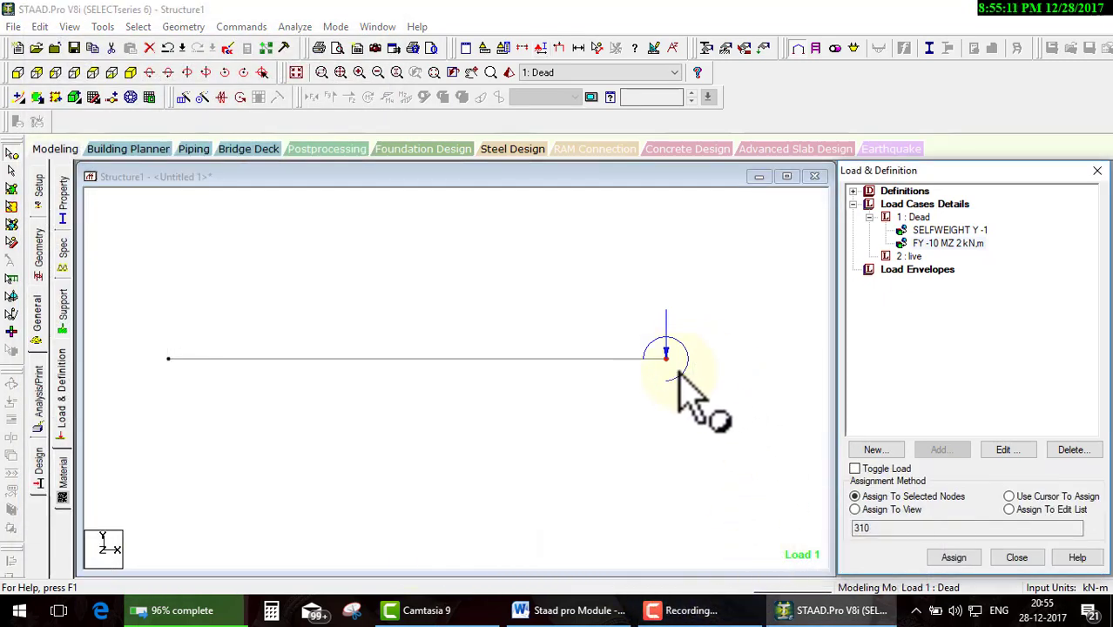
scroll(687, 383, "up", 1)
scroll(704, 383, "up", 1)
scroll(710, 353, "up", 2)
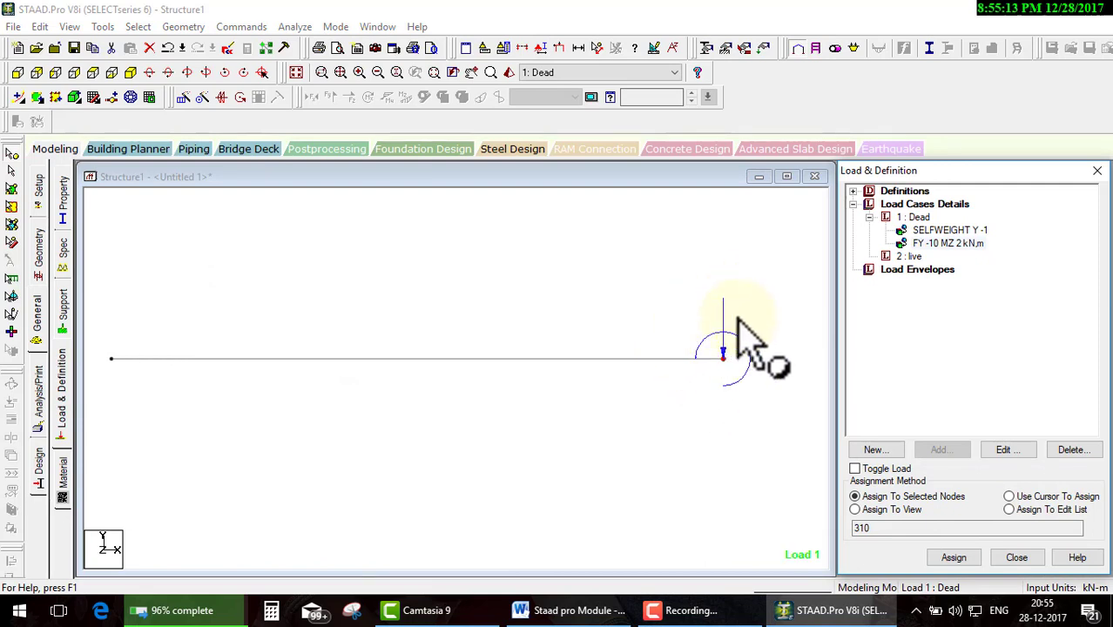
middle_click_drag(738, 318, 614, 316)
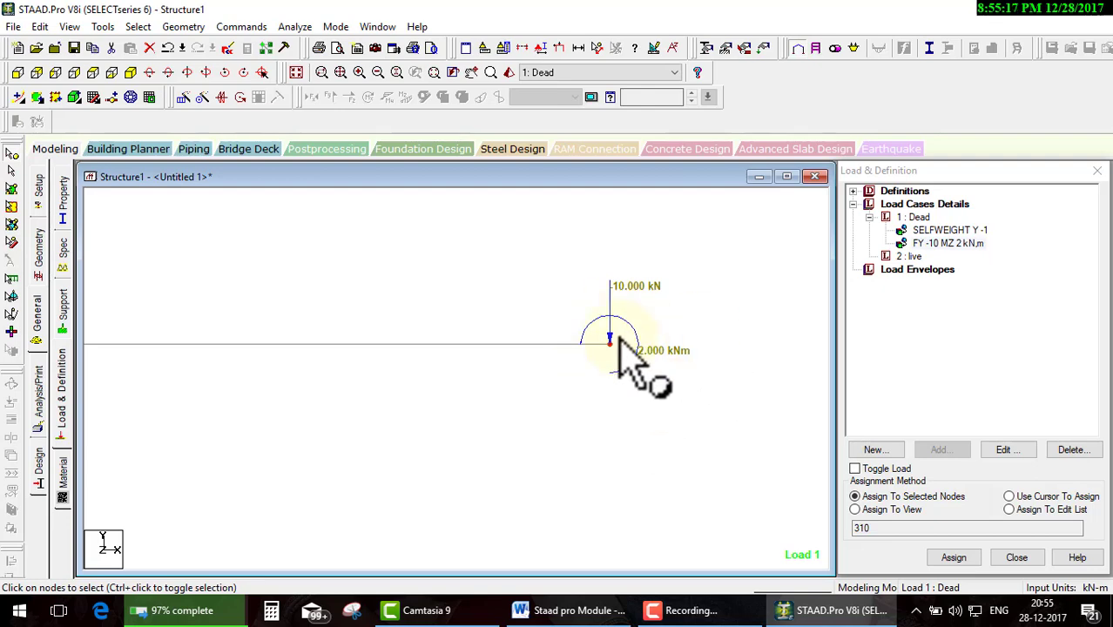
- Add a Dead-case nodal load of Fx 1, Fy 5, Fz 6, Mx 4, My 5, Mz 3
left_click(914, 217)
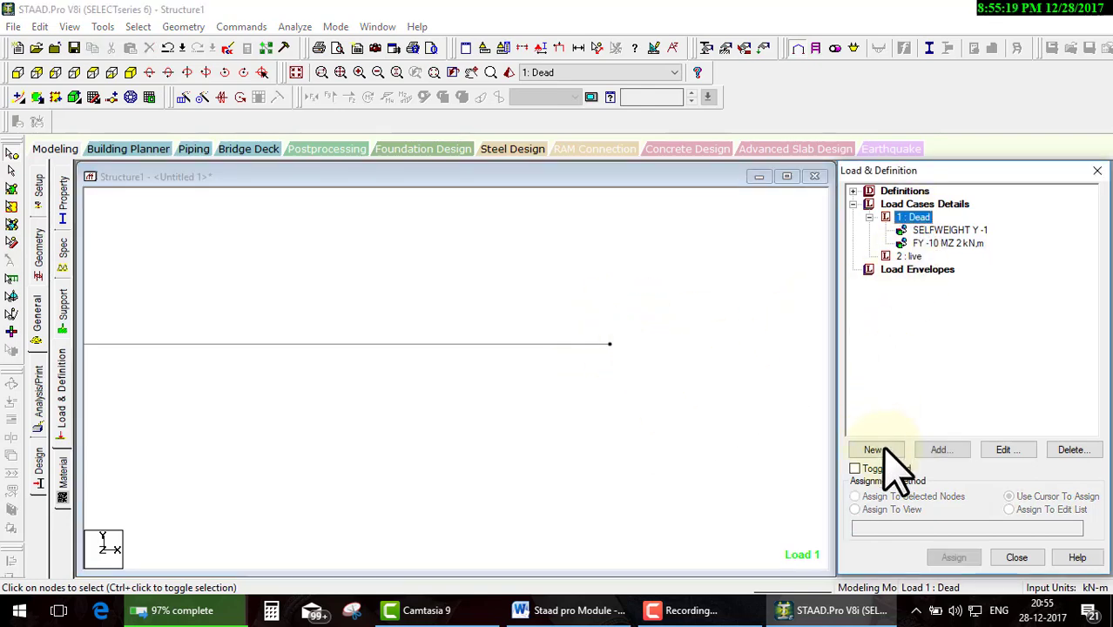
left_click(939, 449)
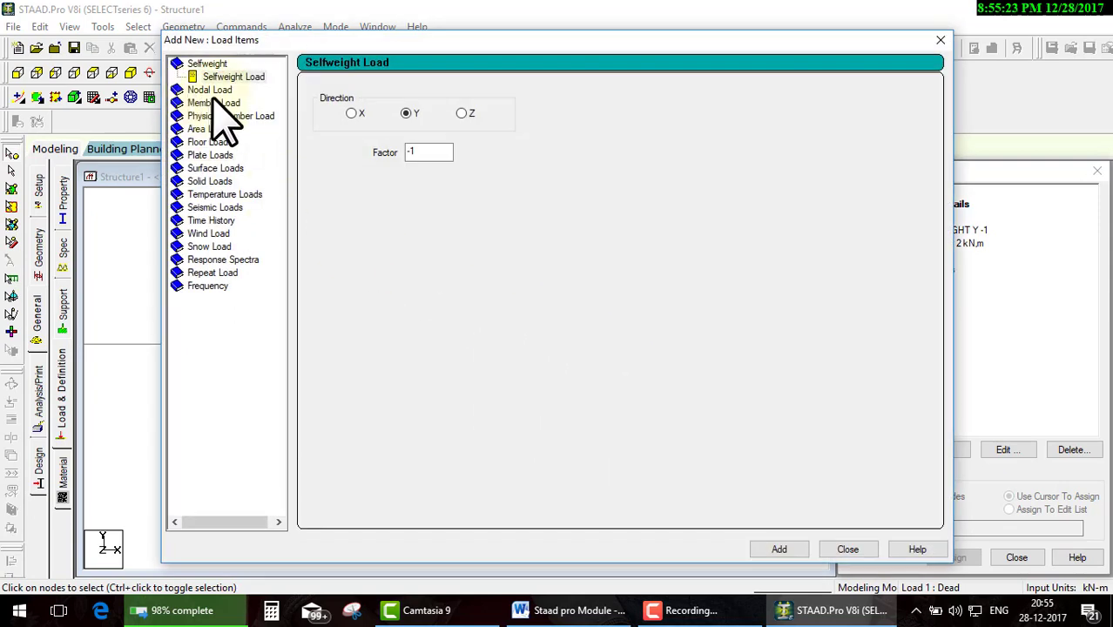
left_click(216, 91)
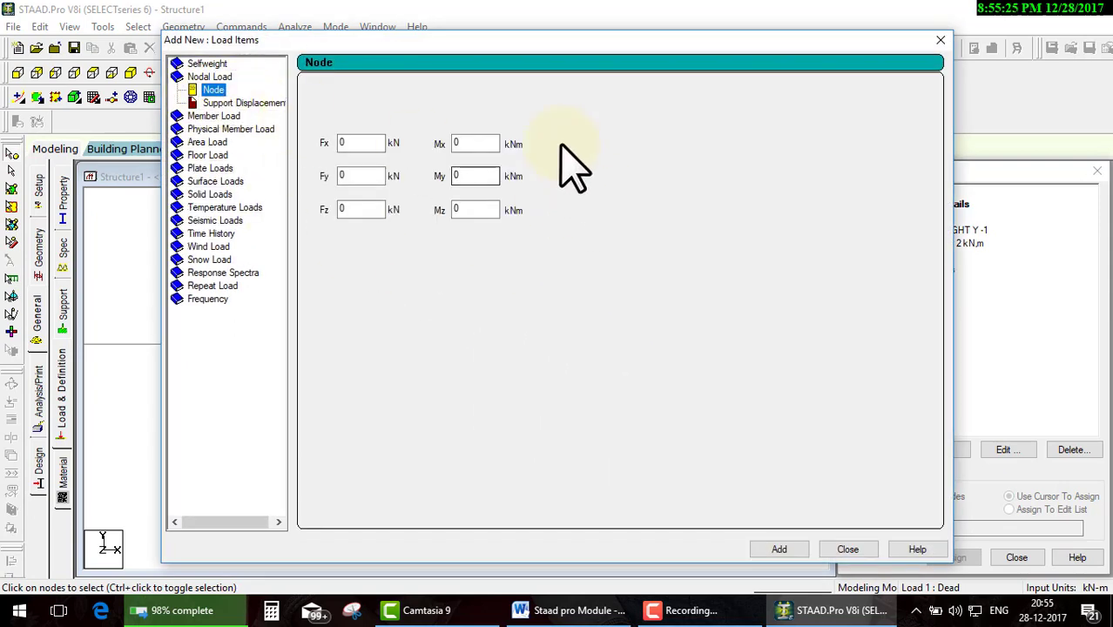
left_click(346, 141)
type("1")
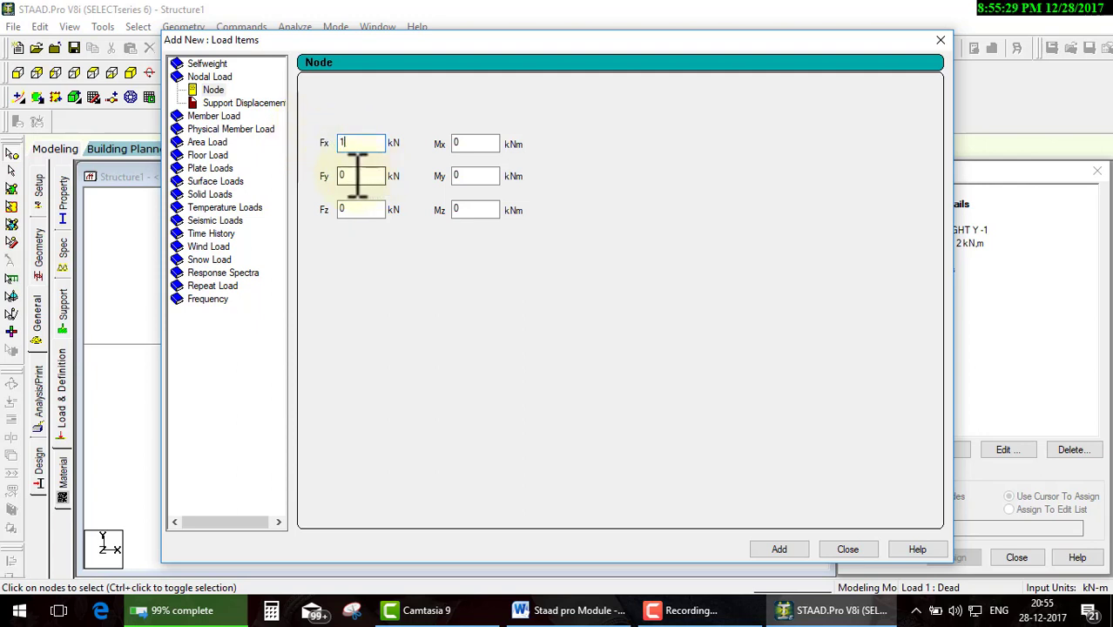
type("5")
type("6")
type("4")
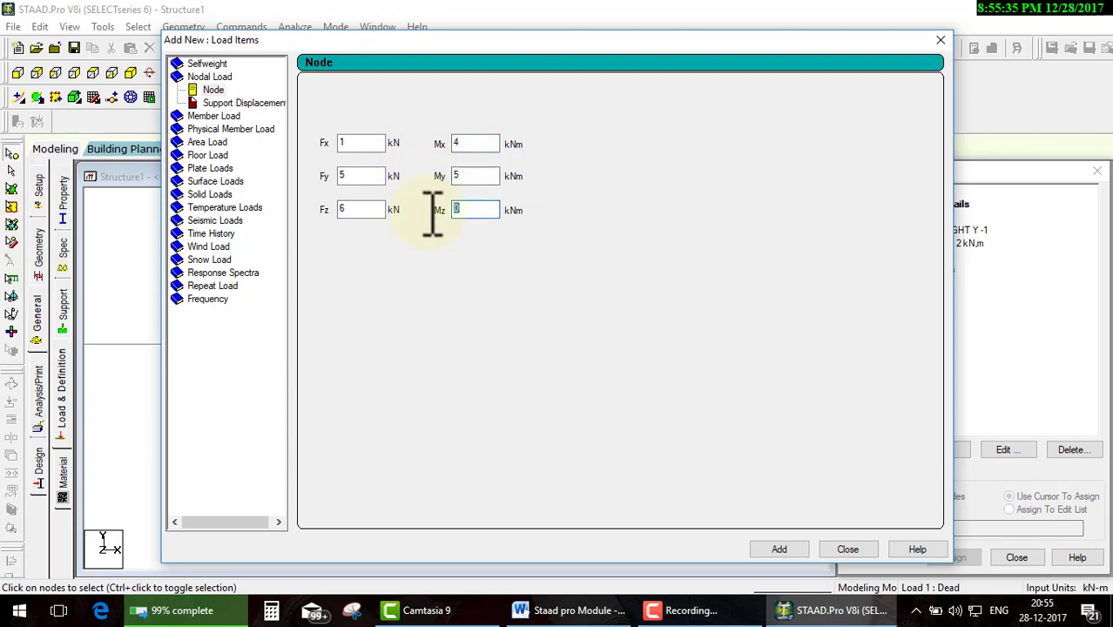
type("3")
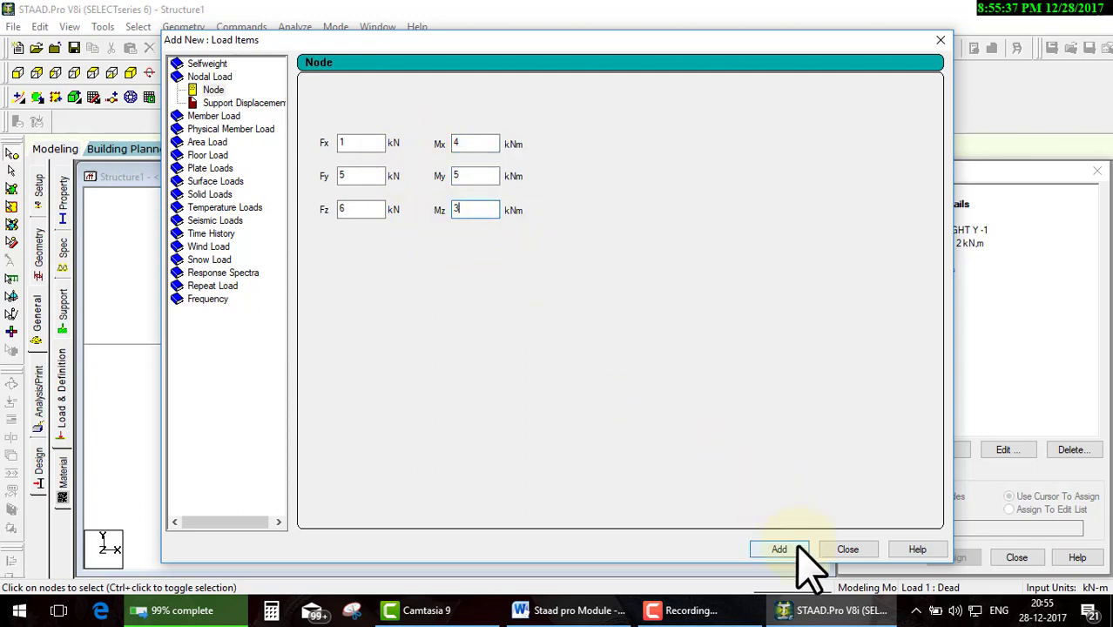
left_click(798, 550)
- Assign the FX 1 FY 5 FZ 6 nodal load to the beam's left-end node 309
left_click(939, 40)
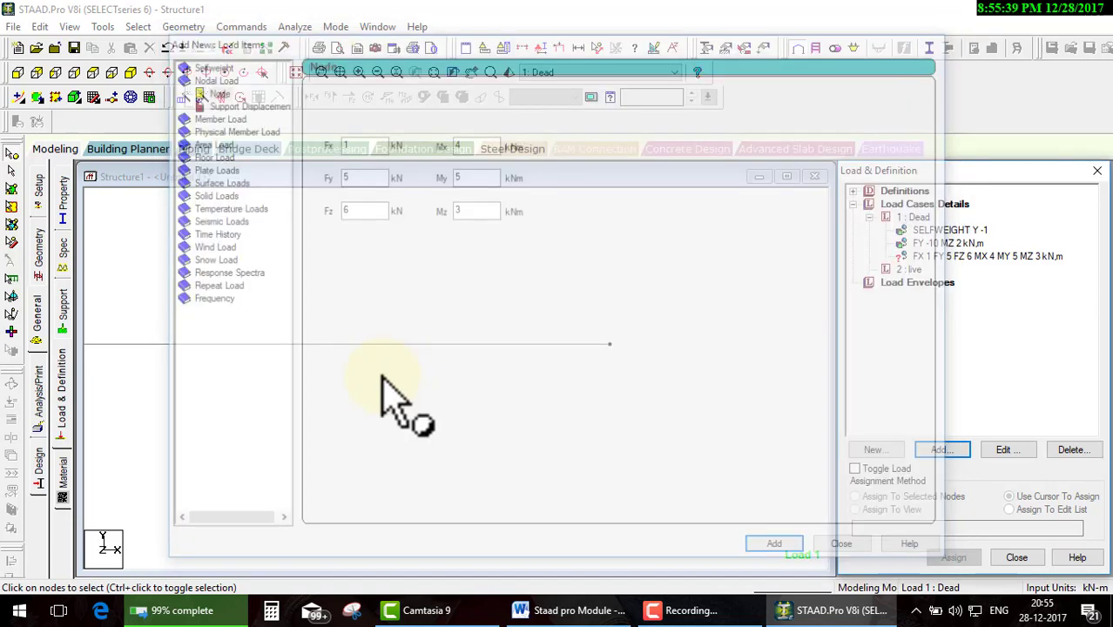
left_click(179, 349)
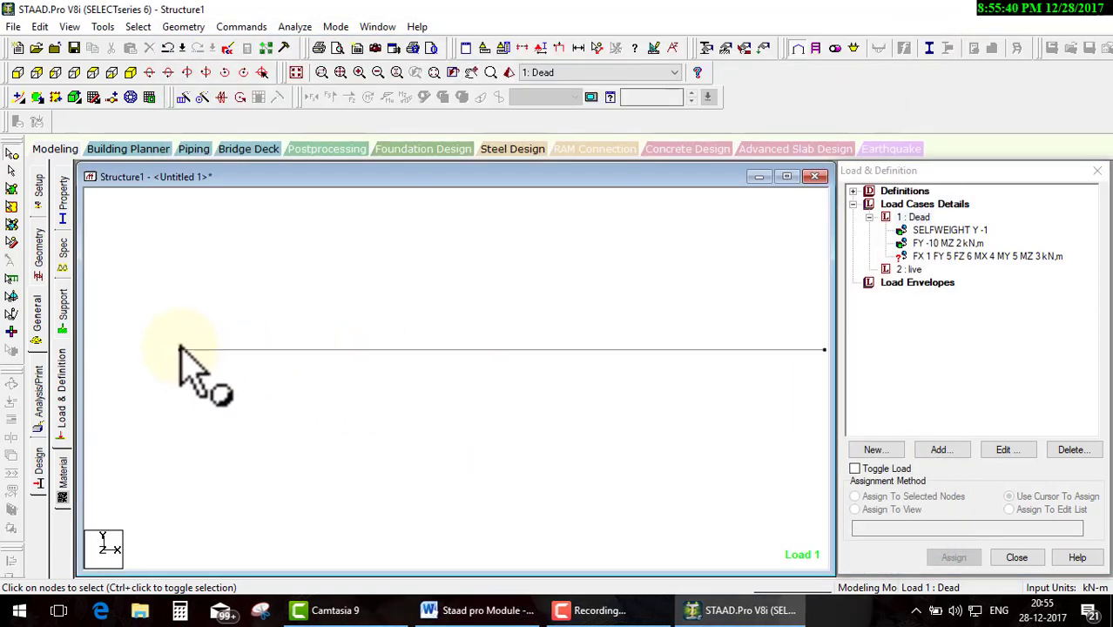
left_click(932, 257)
left_click(855, 496)
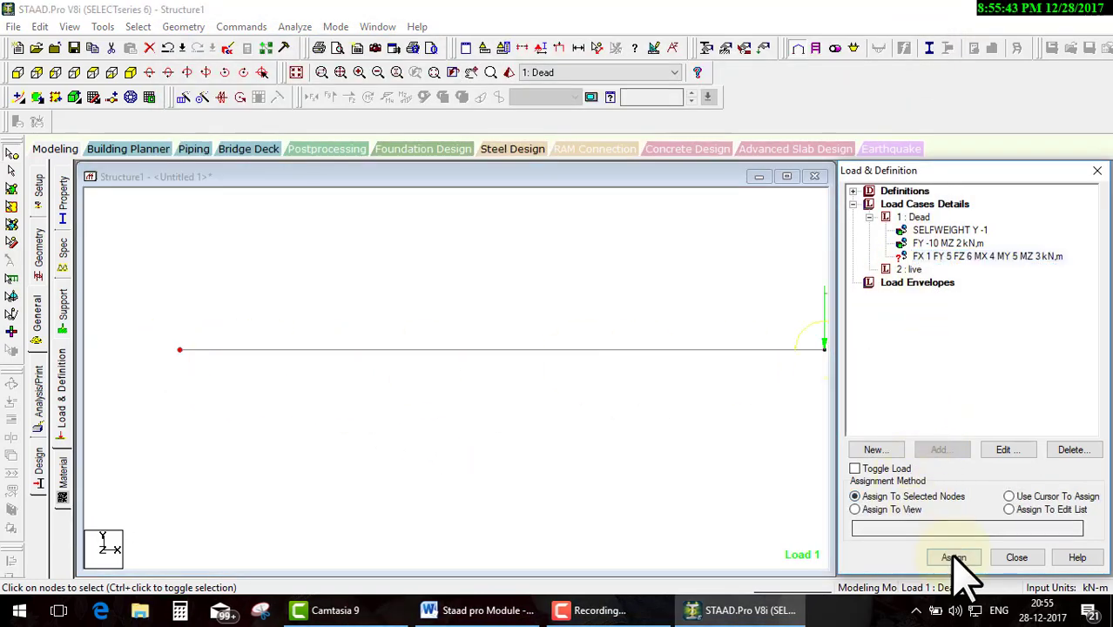
left_click(954, 558)
left_click(975, 412)
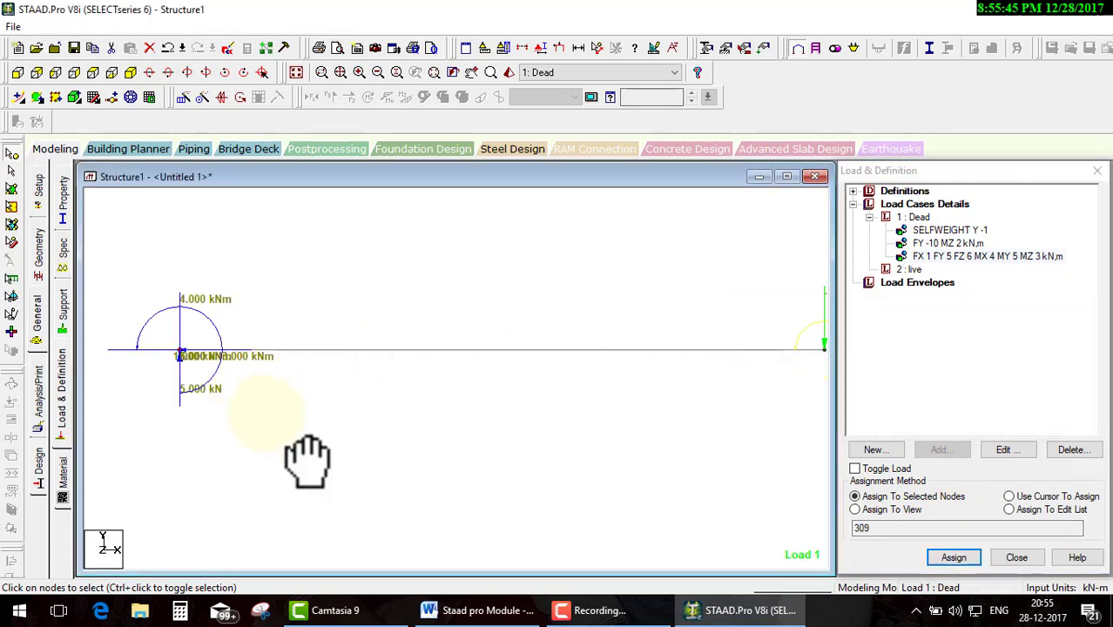
- Orbit the model to check the loads in 3D, then reselect the Dead case
left_click(130, 72)
left_click_drag(366, 283, 452, 387)
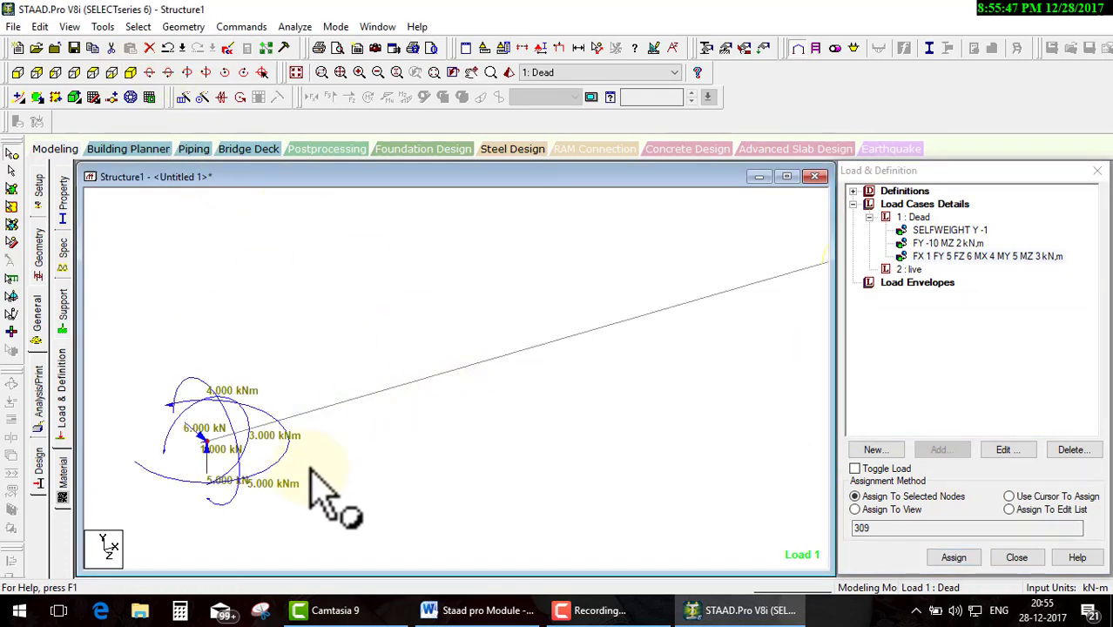
left_click(508, 447)
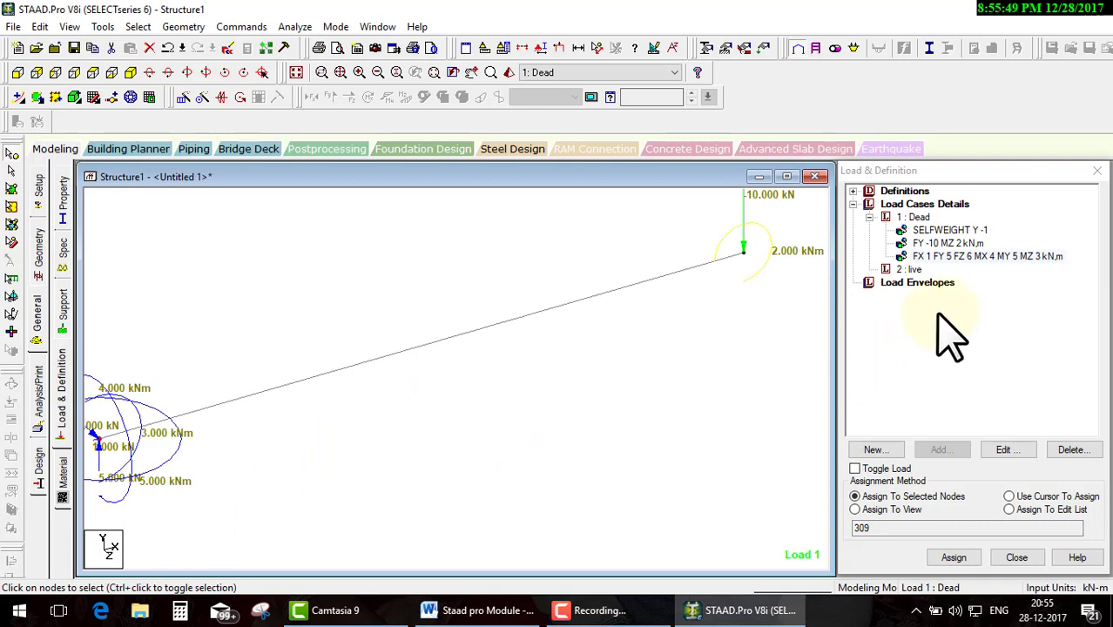
left_click(913, 216)
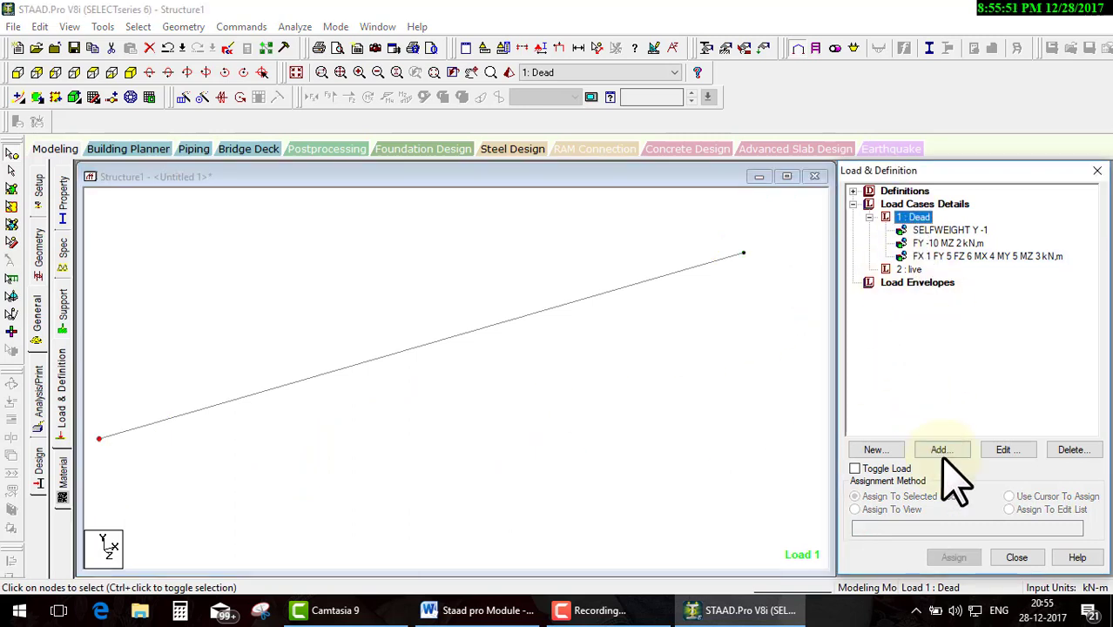
left_click(941, 449)
key("Escape")
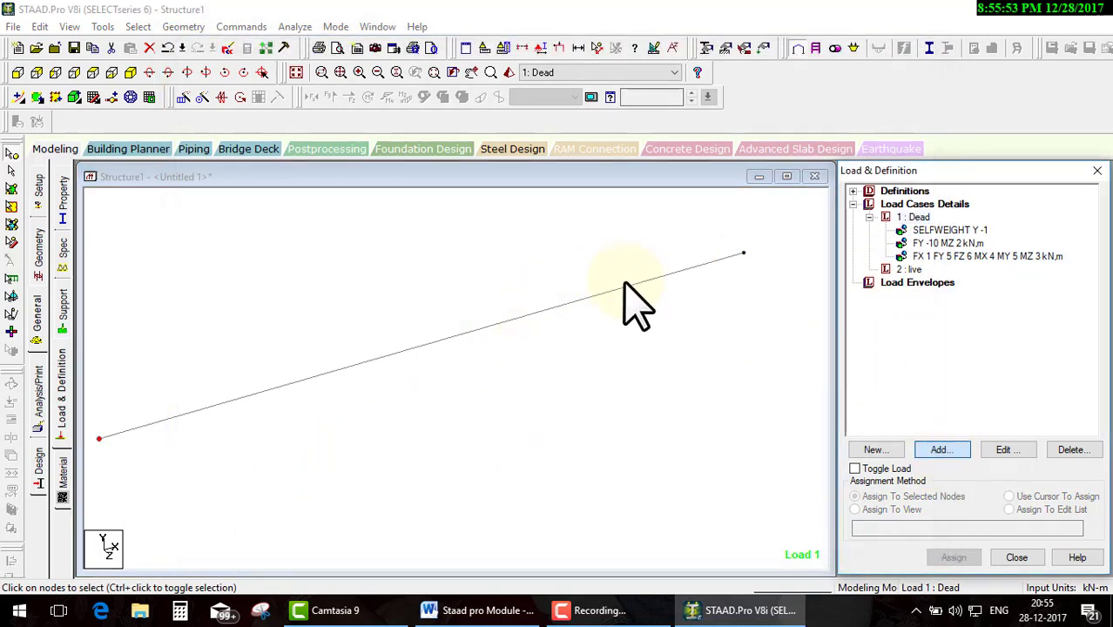
- Enter a Support Displacement of -0.010 m along Fy for the Dead case
key("Return")
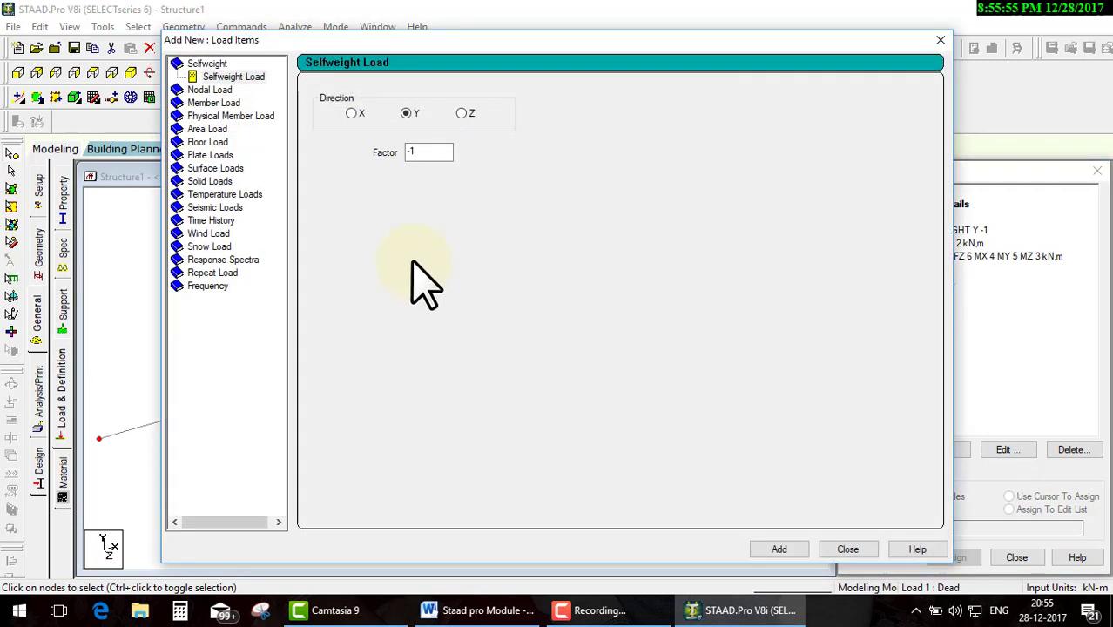
left_click(209, 91)
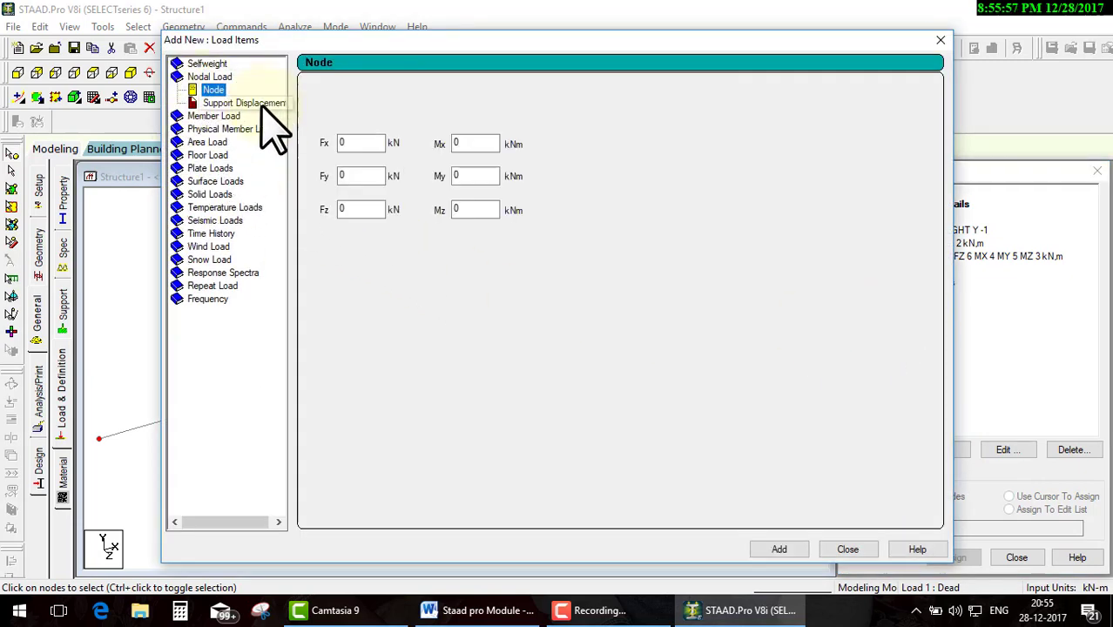
left_click(225, 104)
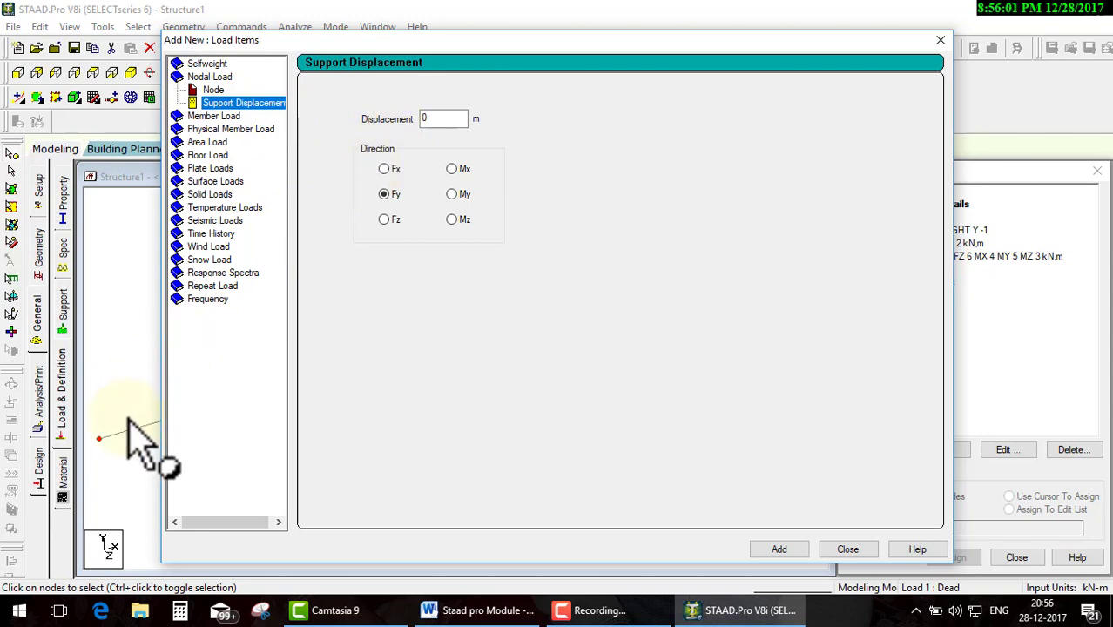
left_click(416, 120)
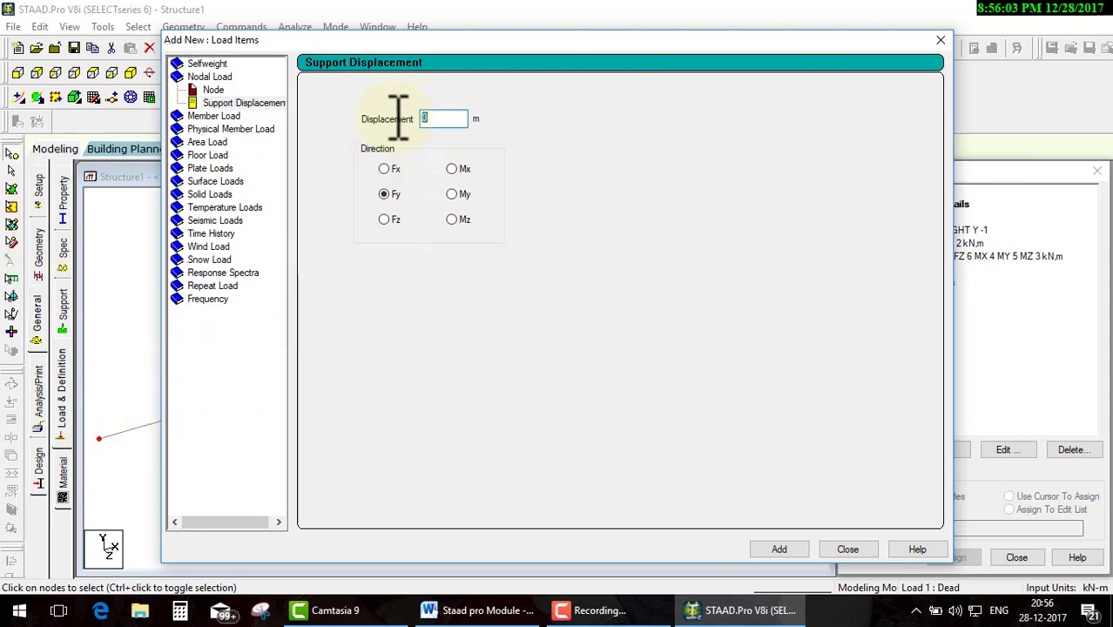
double_click(448, 120)
type("010")
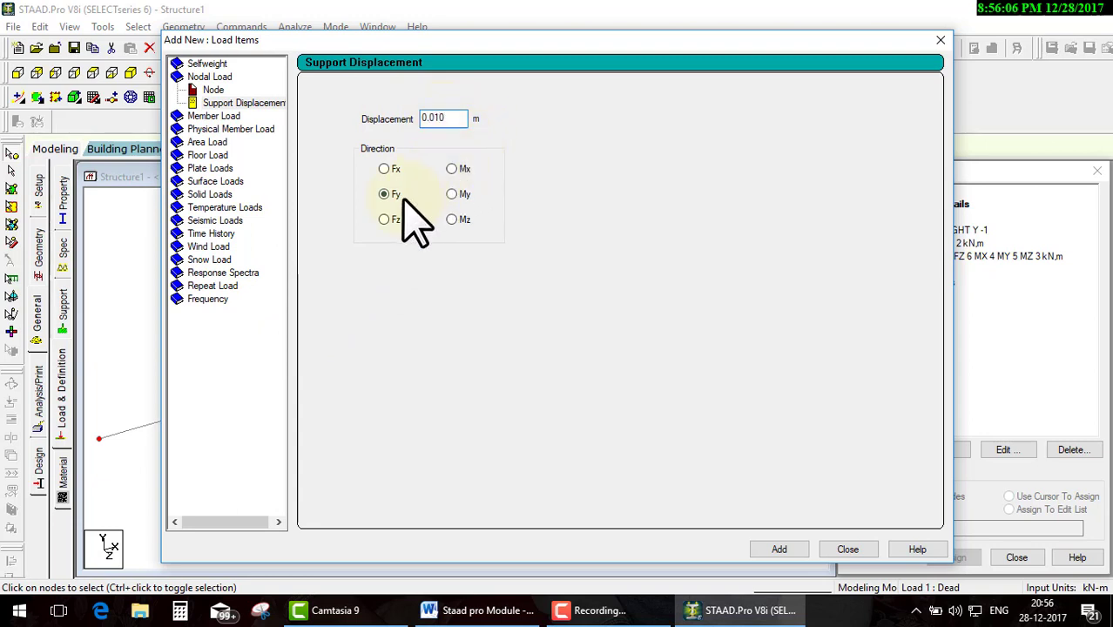
left_click(386, 197)
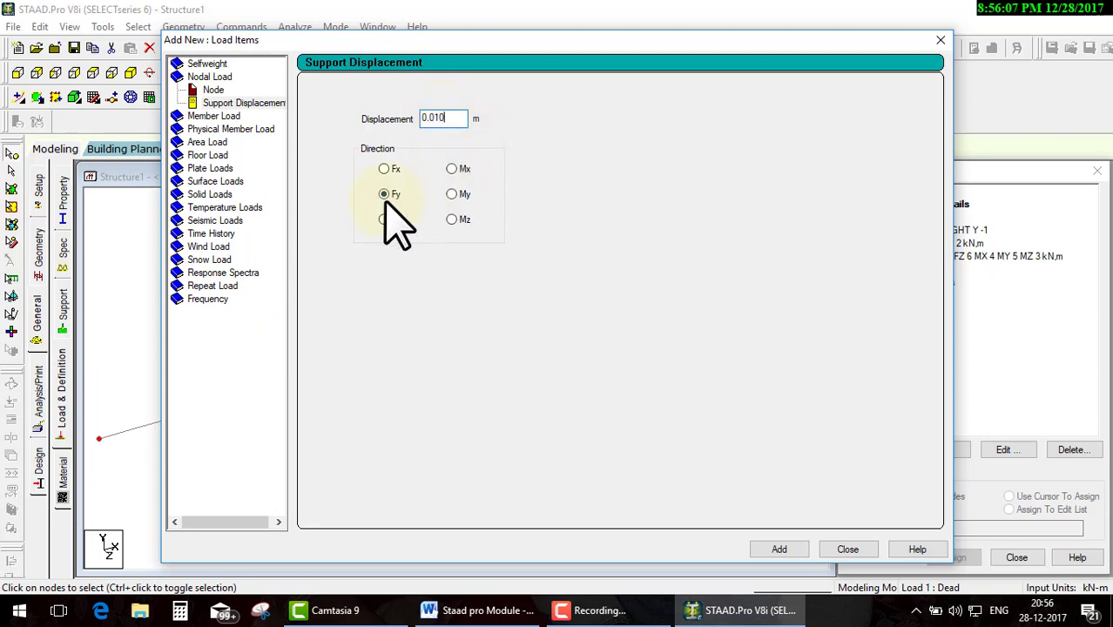
left_click(424, 118)
type("-")
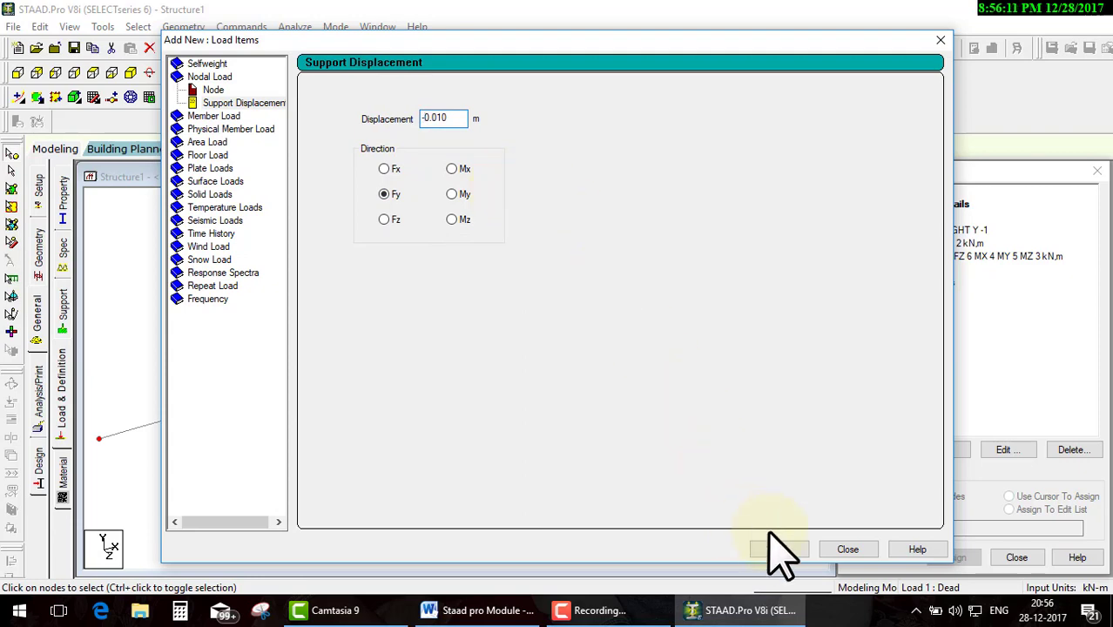
- Add the FY -0.01 m support displacement and assign it to right-end node 310
left_click(866, 548)
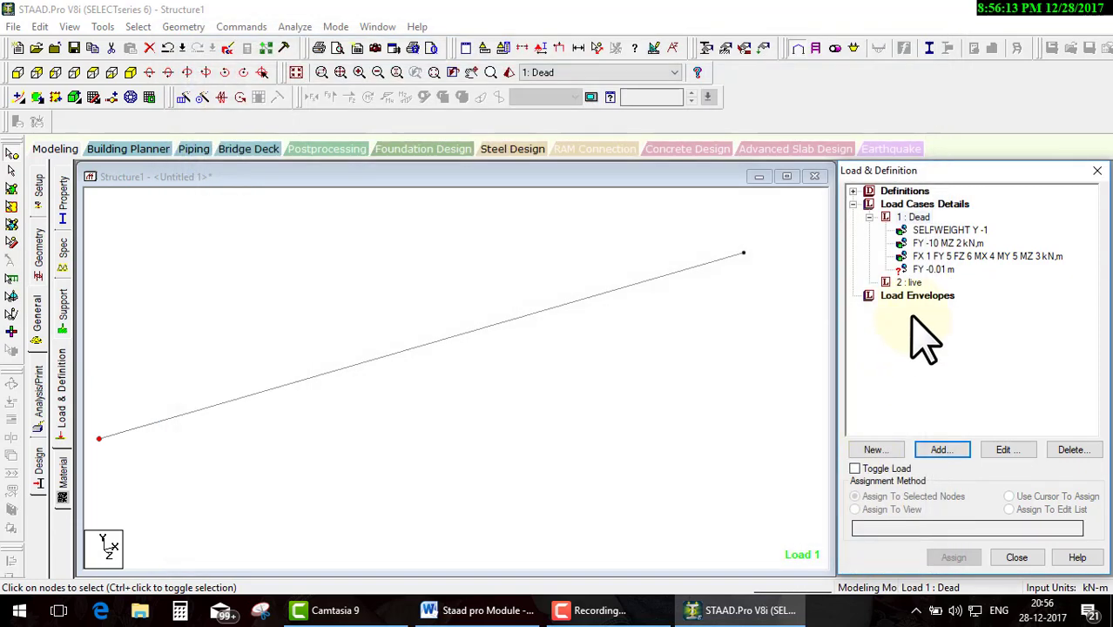
left_click(743, 251)
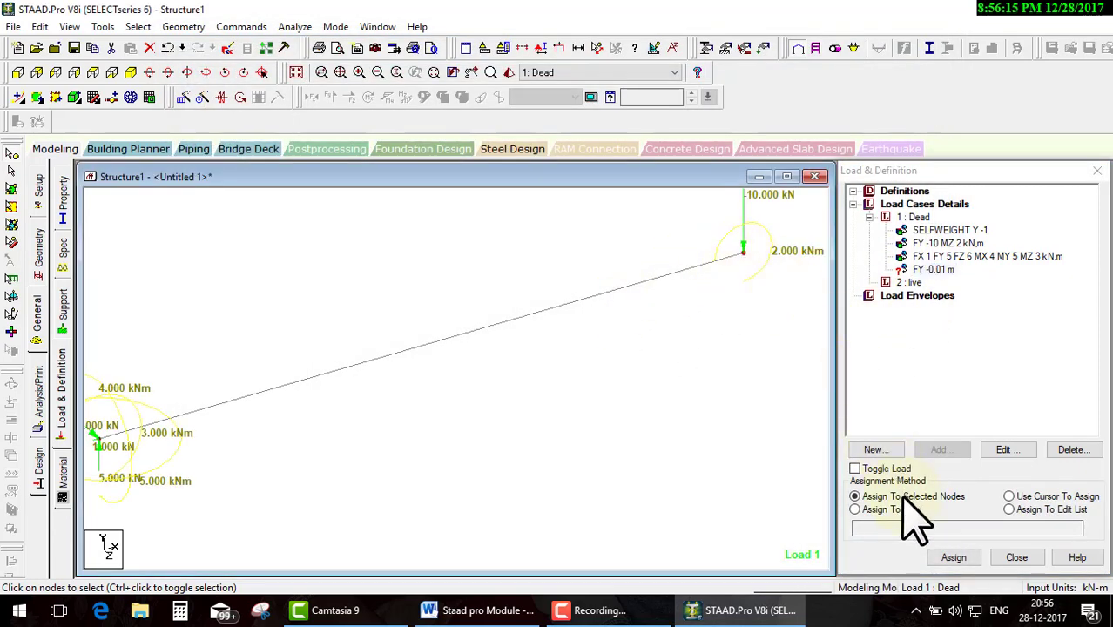
left_click(953, 557)
left_click(986, 413)
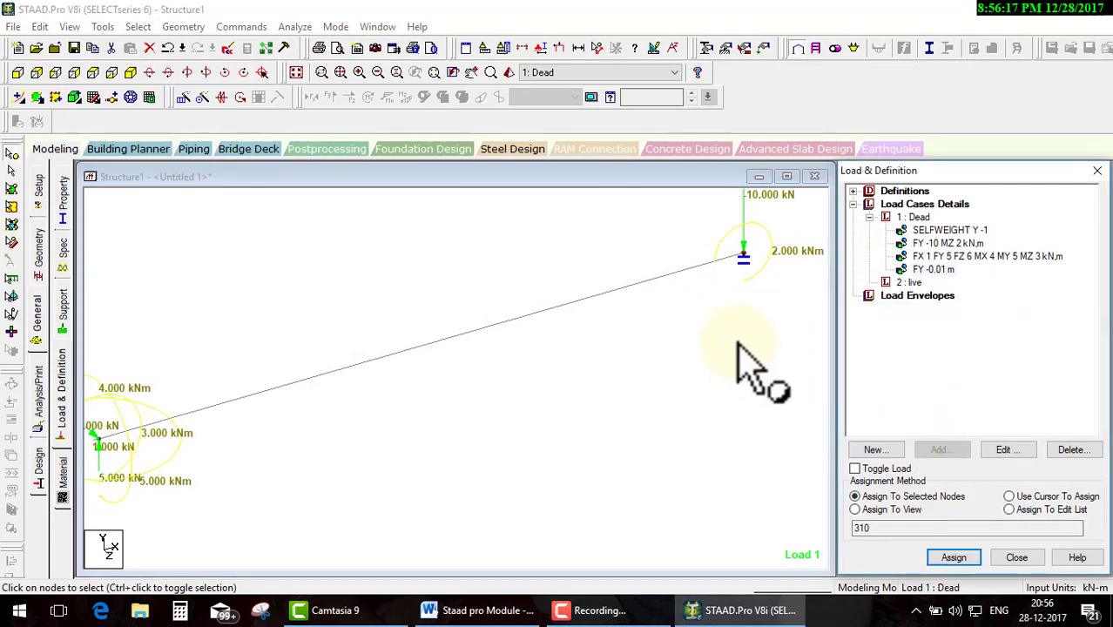
middle_click_drag(761, 298, 672, 337)
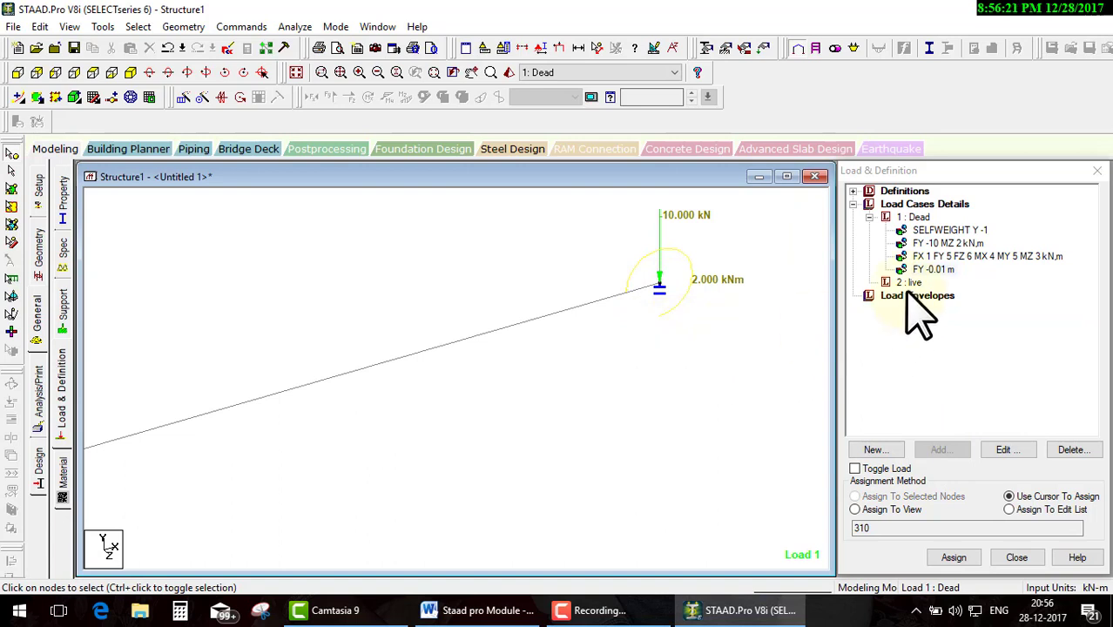
left_click(915, 217)
- Reopen Add New Load Items for Dead on the Member Load Uniform Force form
left_click(940, 449)
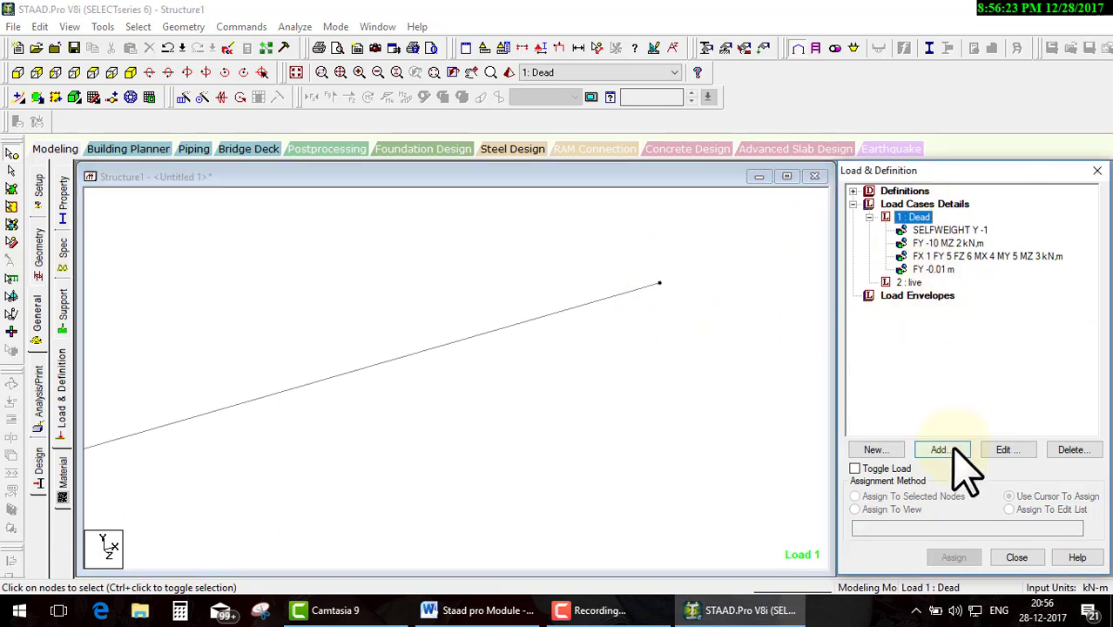
left_click(954, 449)
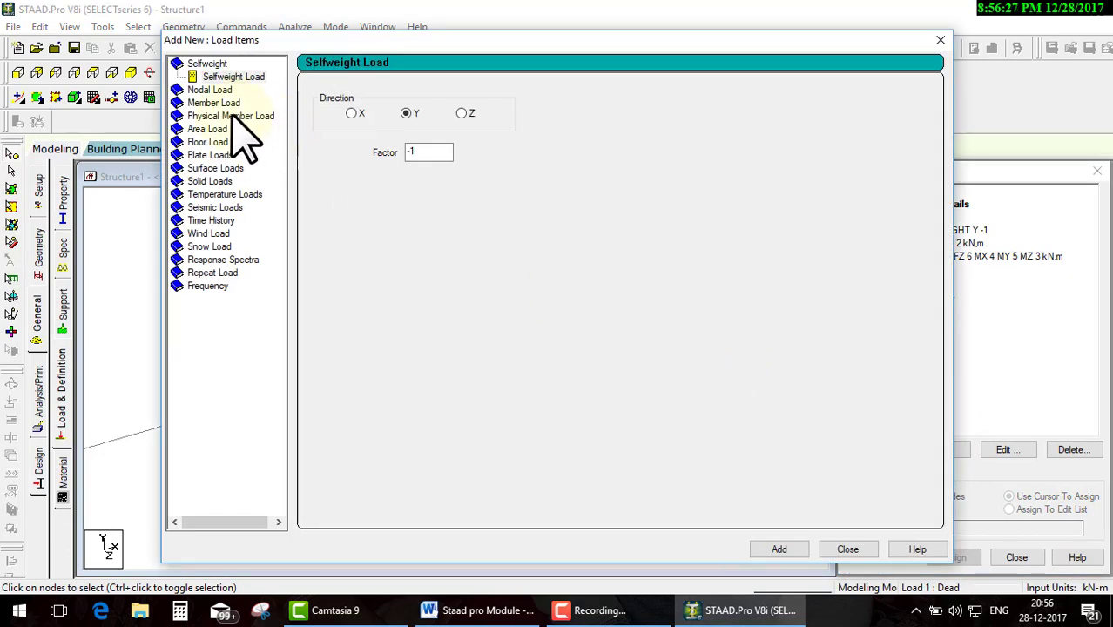
left_click(206, 90)
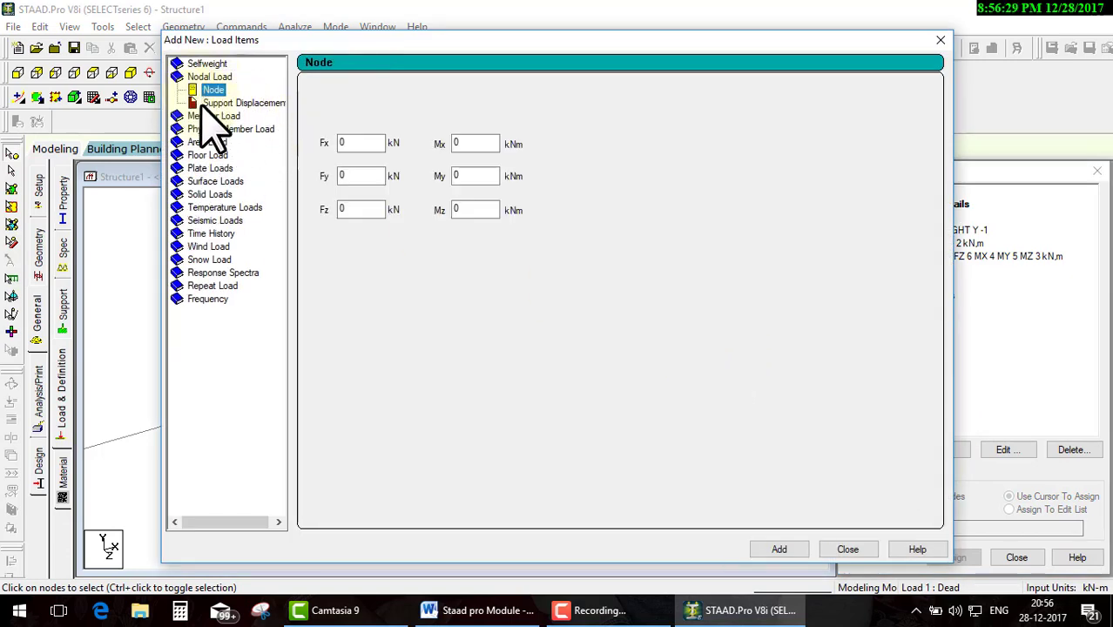
left_click(222, 103)
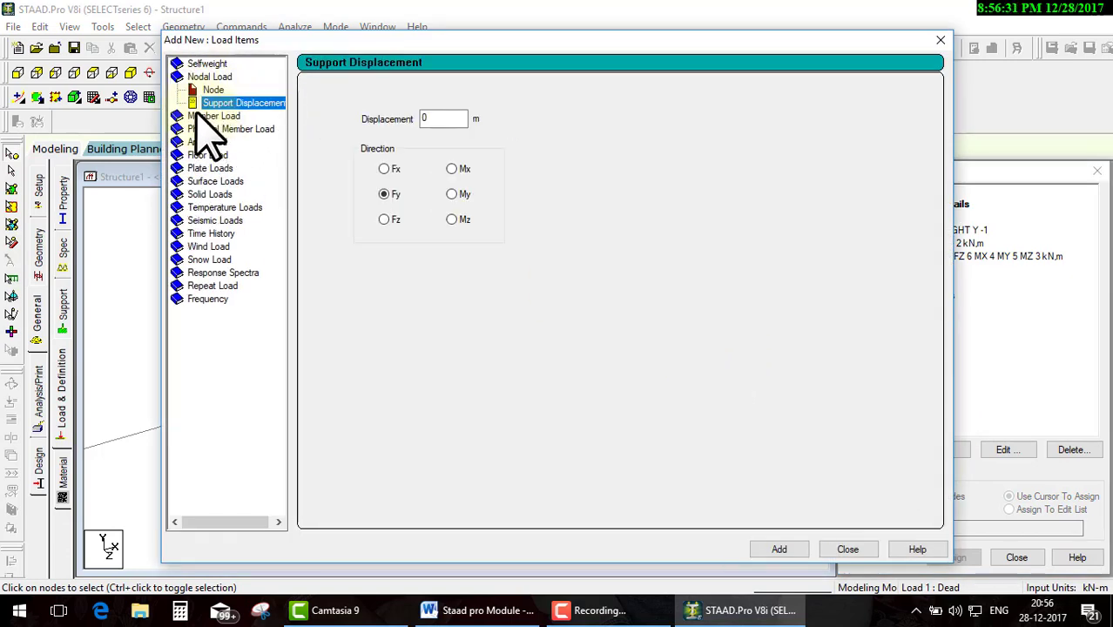
left_click(200, 116)
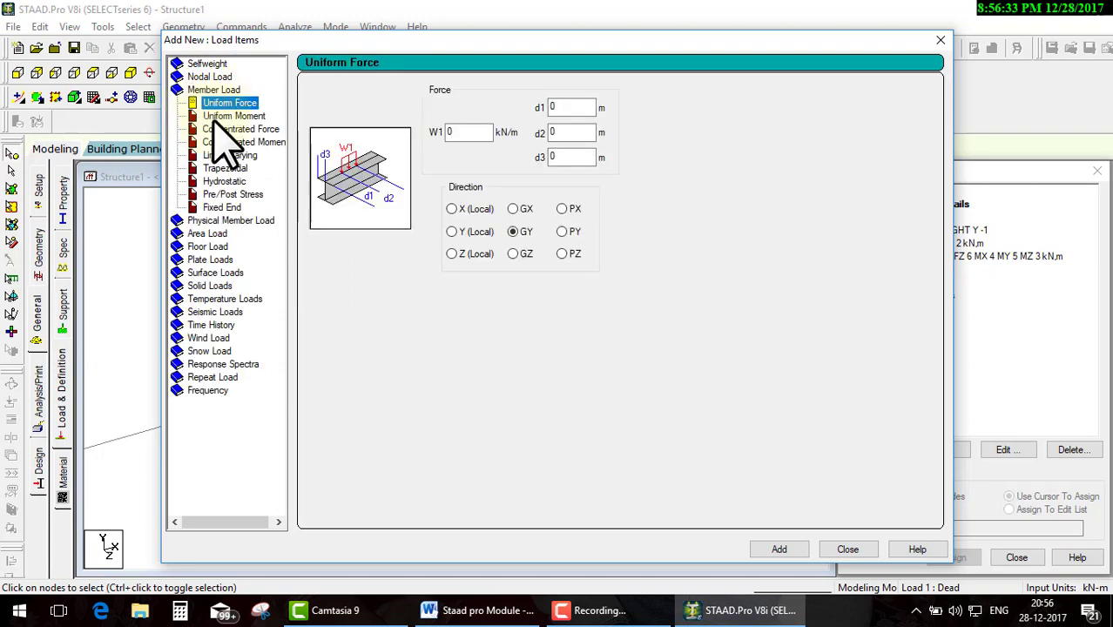